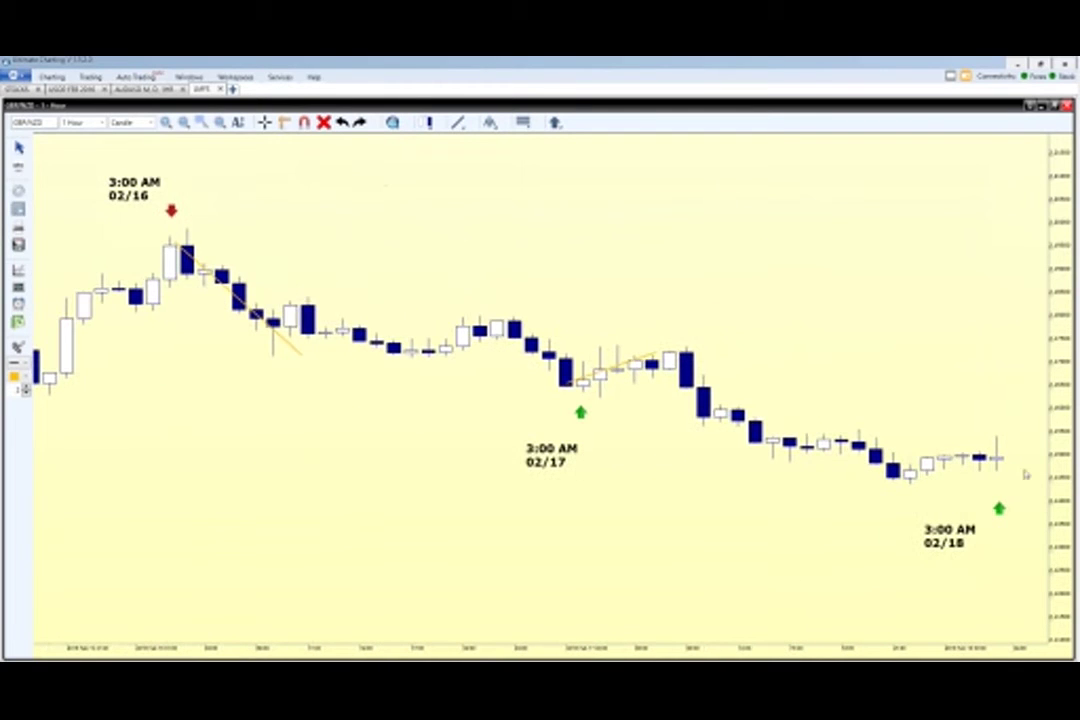
# Step: Move the green arrow and the "3:00 AM 02/18" label lower, farther beneath the latest candle
pyautogui.moveTo(1058, 475); pyautogui.dragTo(1034, 511)
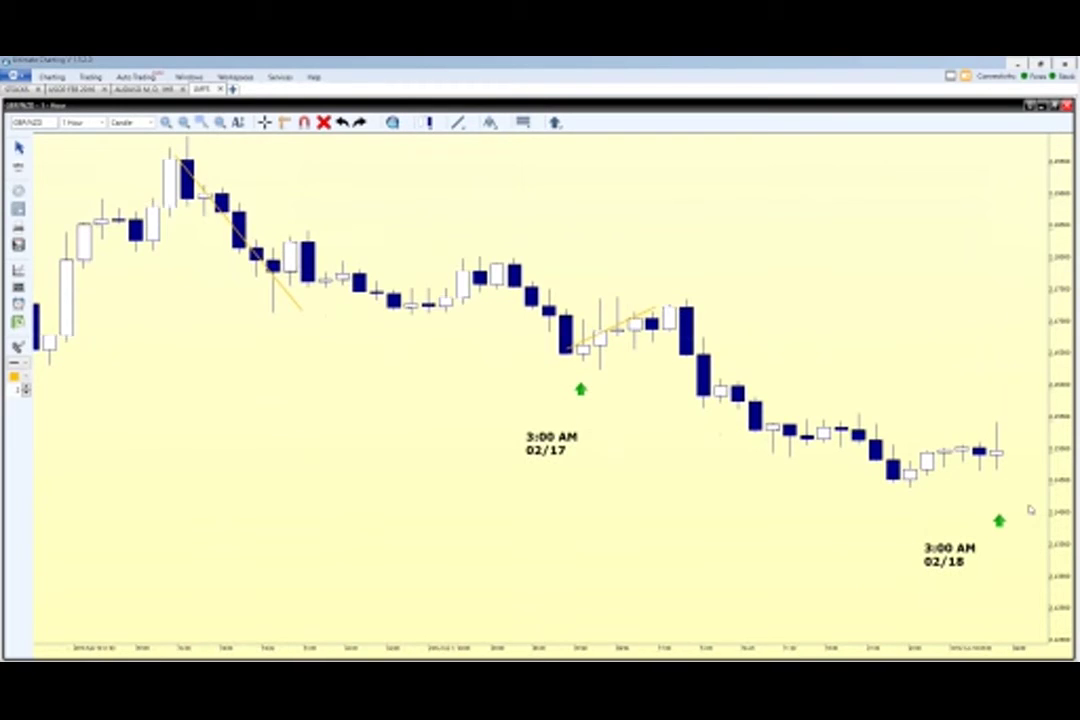
pyautogui.scroll(3, 1028, 507)
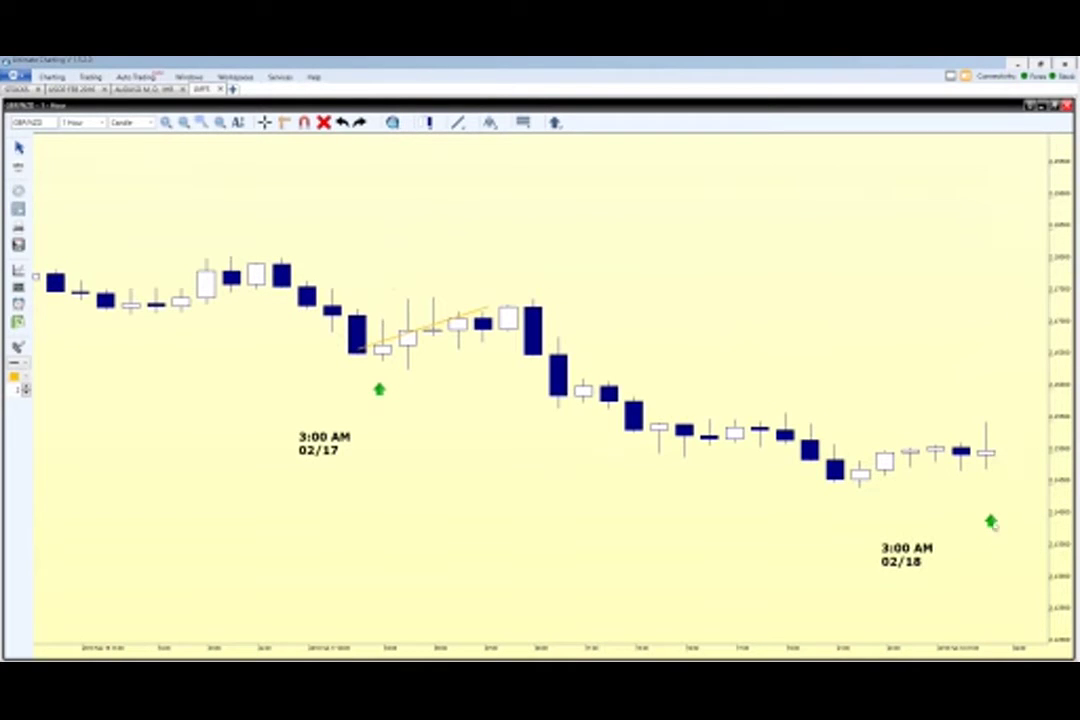
pyautogui.moveTo(994, 530); pyautogui.dragTo(990, 568)
pyautogui.moveTo(912, 564); pyautogui.dragTo(979, 610)
# Step: Inspect the date, time and open, high, low and close prices of the 3:00 AM 02/18 candle
pyautogui.scroll(2, 1012, 517)
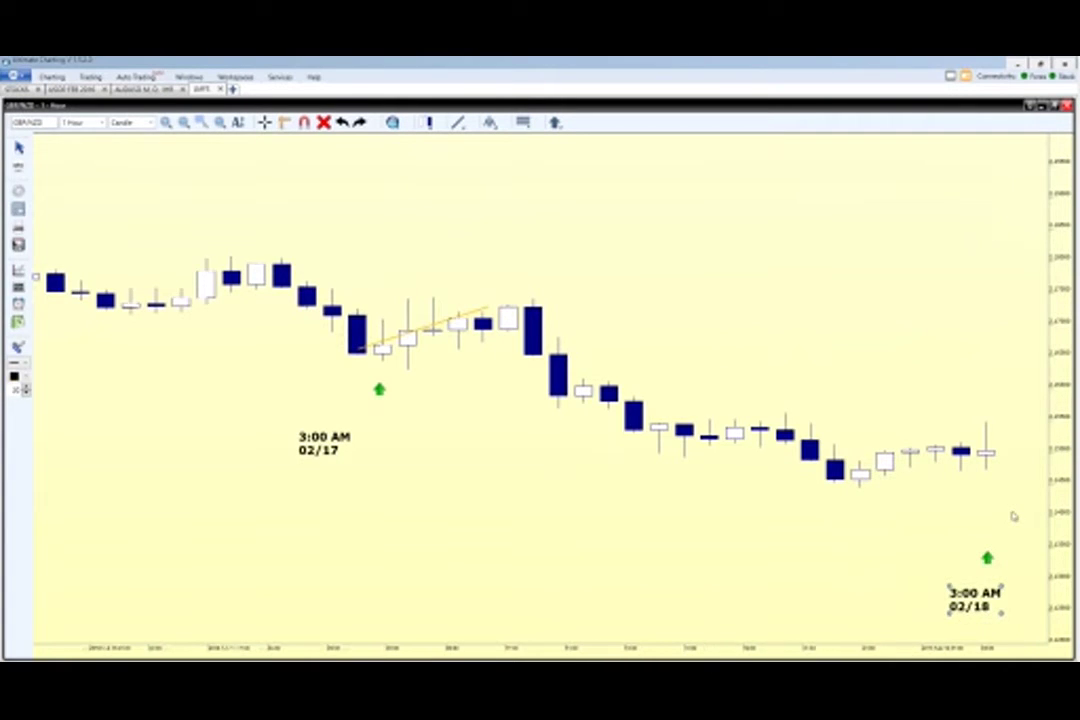
pyautogui.click(982, 457)
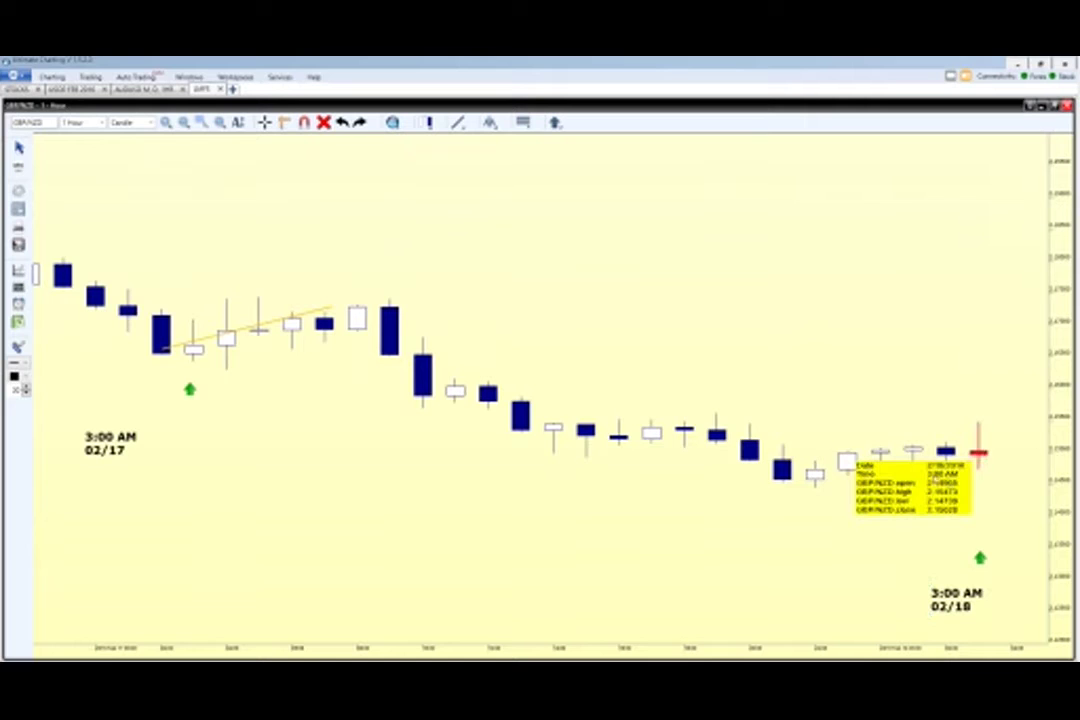
pyautogui.click(997, 492)
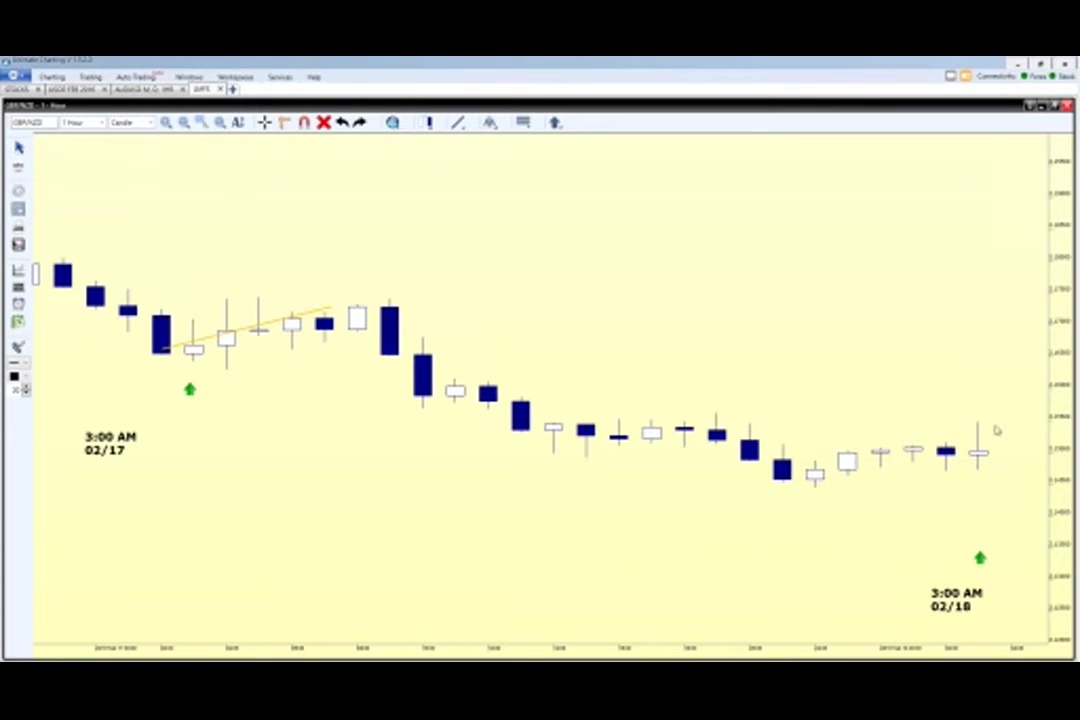
# Step: Draw a horizontal line just above the high of the 3:00 AM 02/18 candle, at about 2.1559
pyautogui.click(459, 124)
pyautogui.click(478, 150)
pyautogui.click(955, 423)
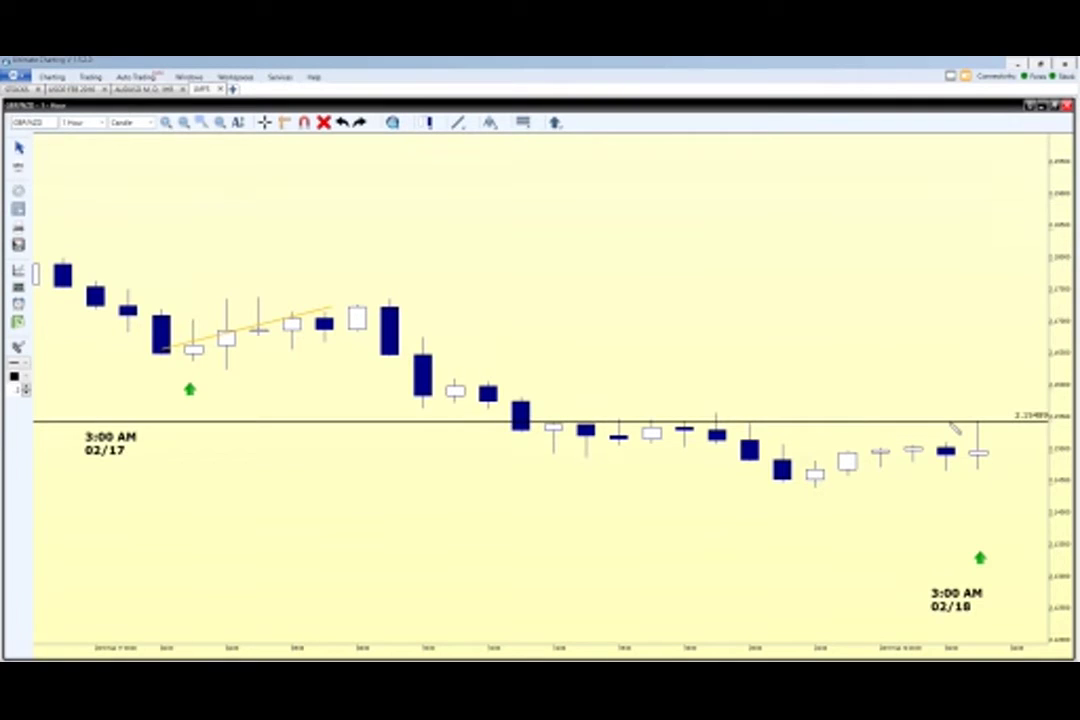
pyautogui.moveTo(955, 428); pyautogui.dragTo(955, 423)
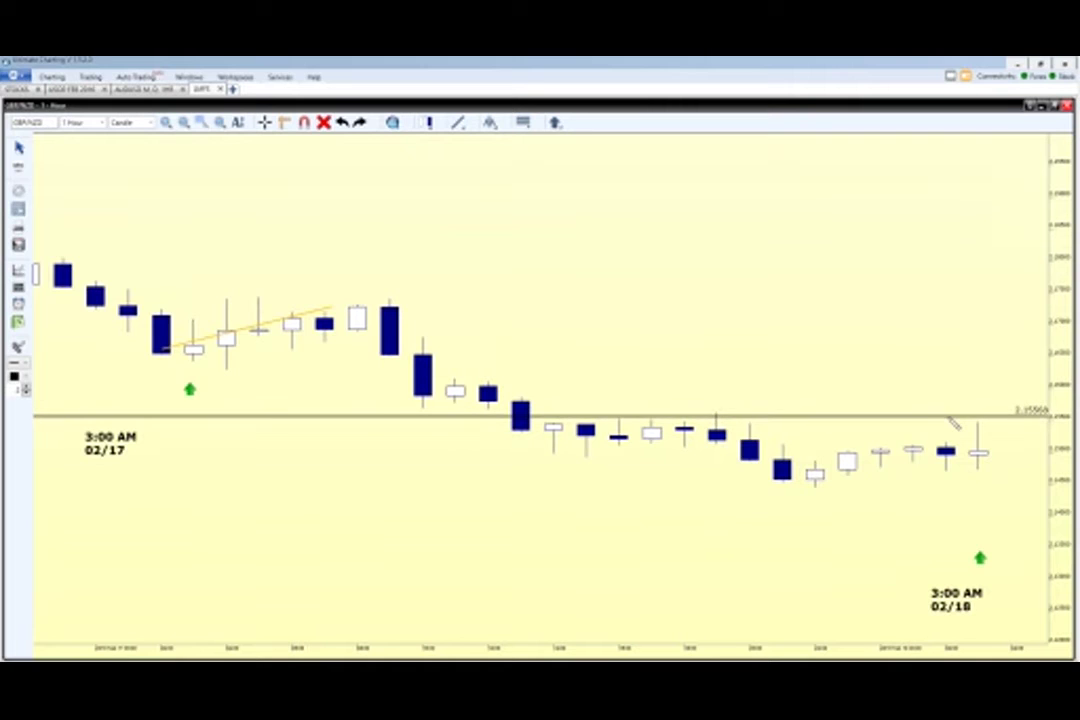
# Step: Change the stroke color of the horizontal line above the candle's high to green
pyautogui.rightClick(809, 416)
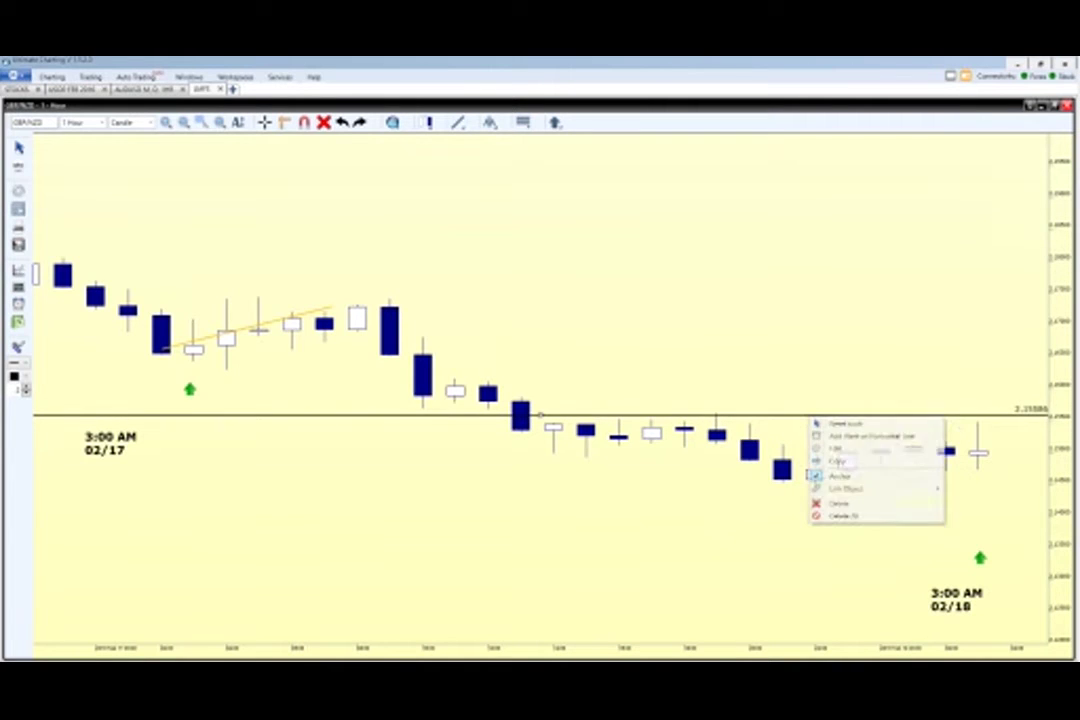
pyautogui.click(838, 461)
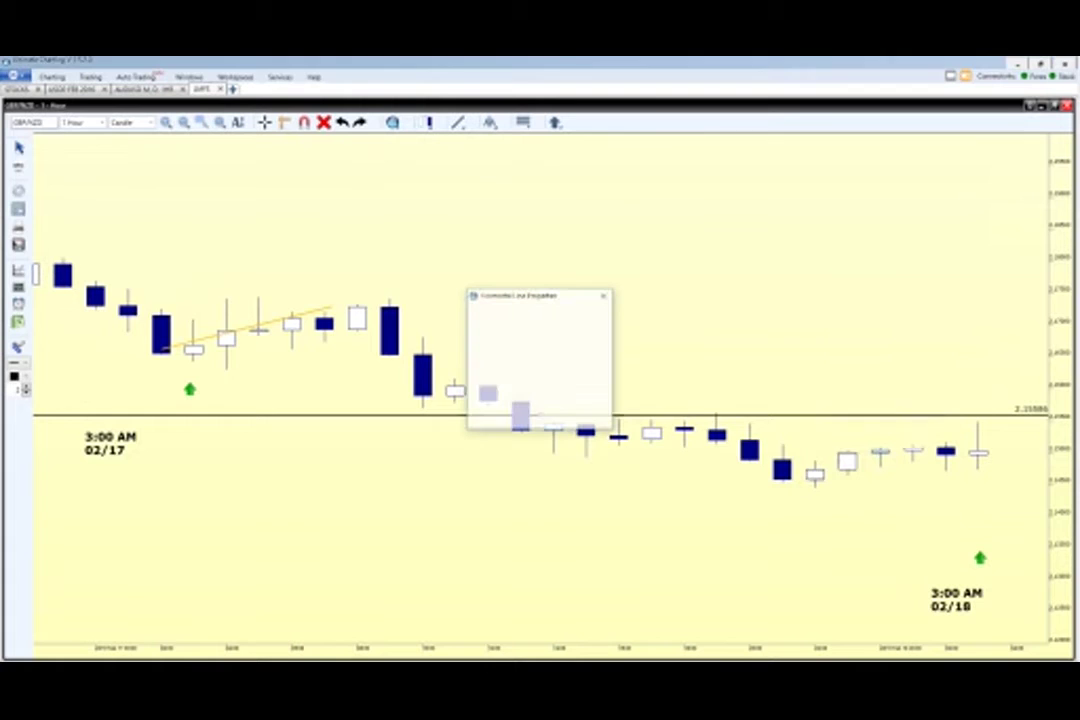
pyautogui.click(565, 315)
pyautogui.click(566, 436)
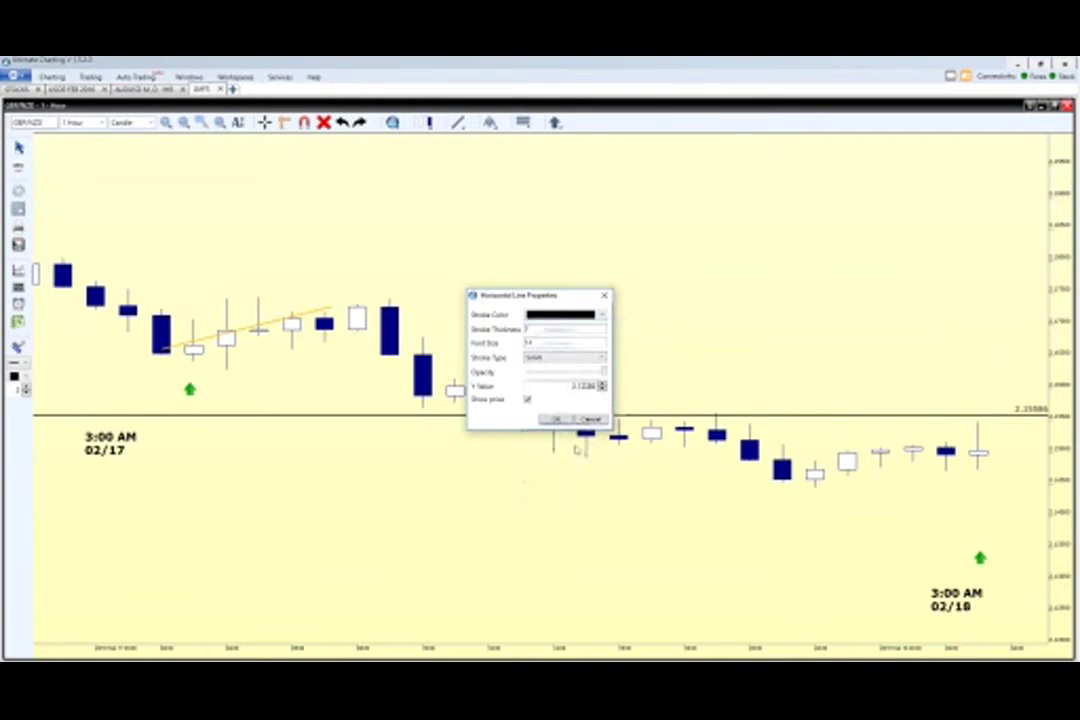
pyautogui.click(555, 420)
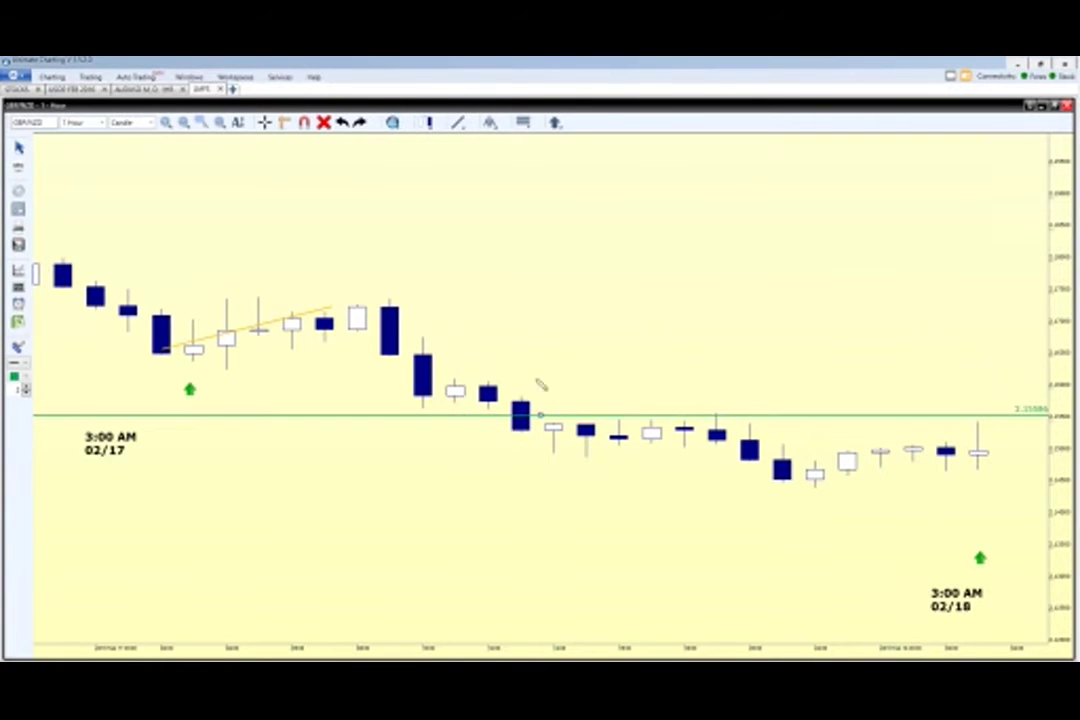
# Step: Add a three-line text note above the green line reading "ENTRY BUY = / +10 PIPS Above / The High"
pyautogui.click(17, 168)
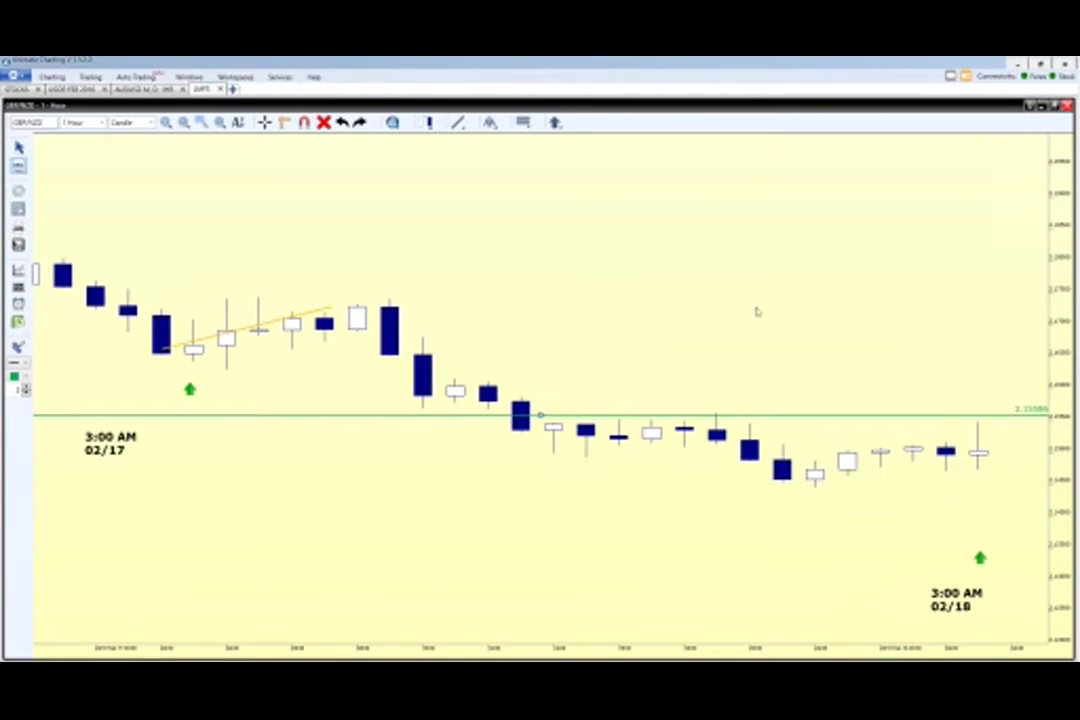
pyautogui.click(812, 340)
pyautogui.write('ENTRY BUY')
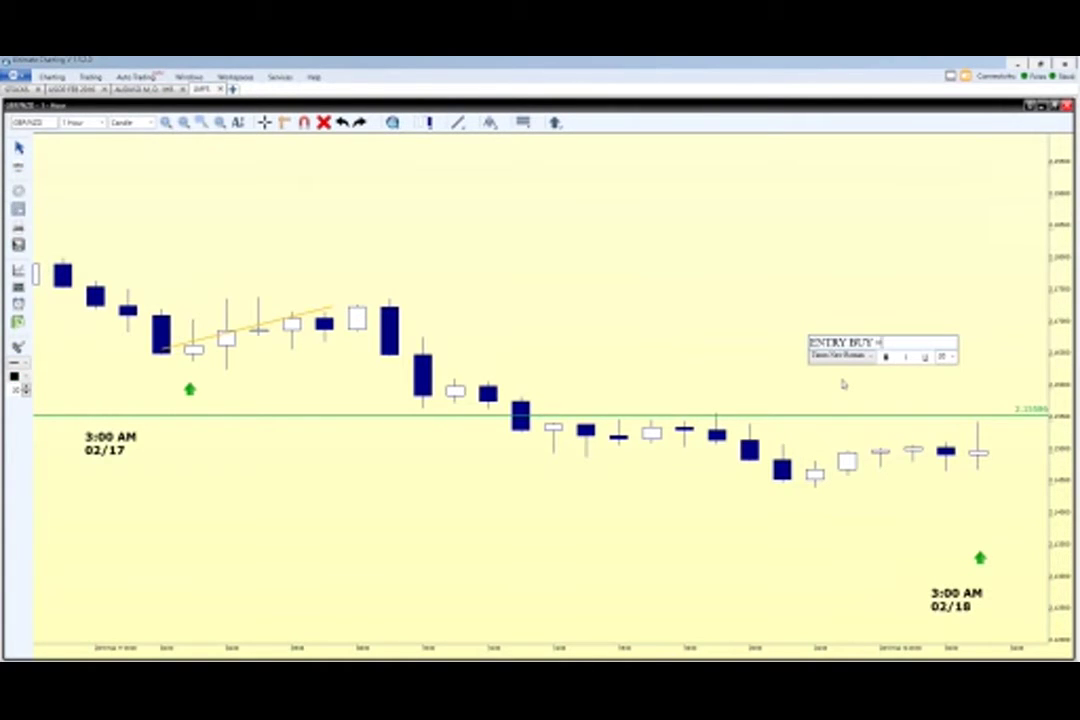
pyautogui.write(' =')
pyautogui.press('Return')
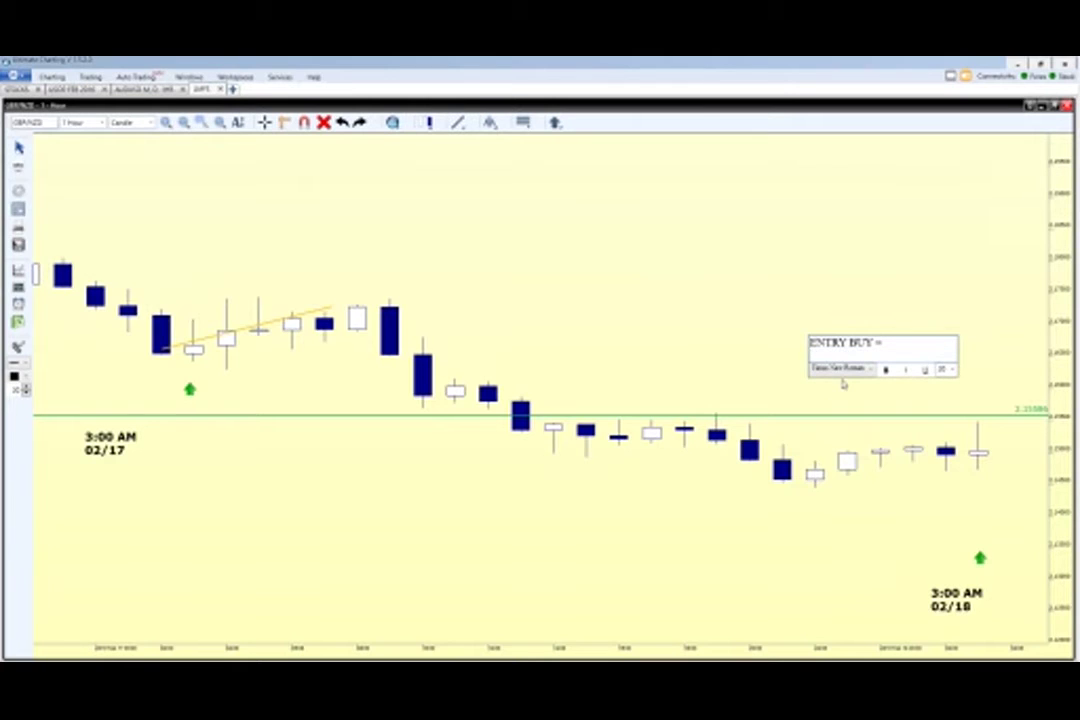
pyautogui.write('+10 PIPS Above')
pyautogui.press('Return')
pyautogui.write('The High')
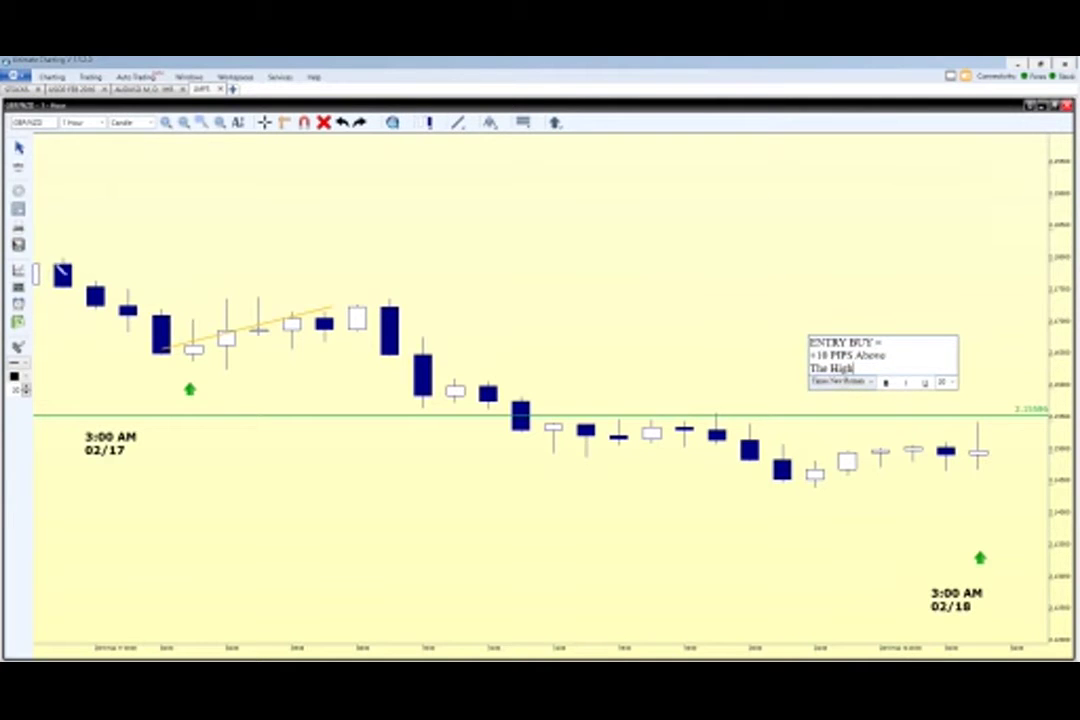
pyautogui.click(57, 264)
# Step: Shift the ENTRY BUY note slightly closer to the latest candle and deselect it
pyautogui.click(18, 148)
pyautogui.moveTo(840, 375); pyautogui.dragTo(848, 363)
pyautogui.click(906, 512)
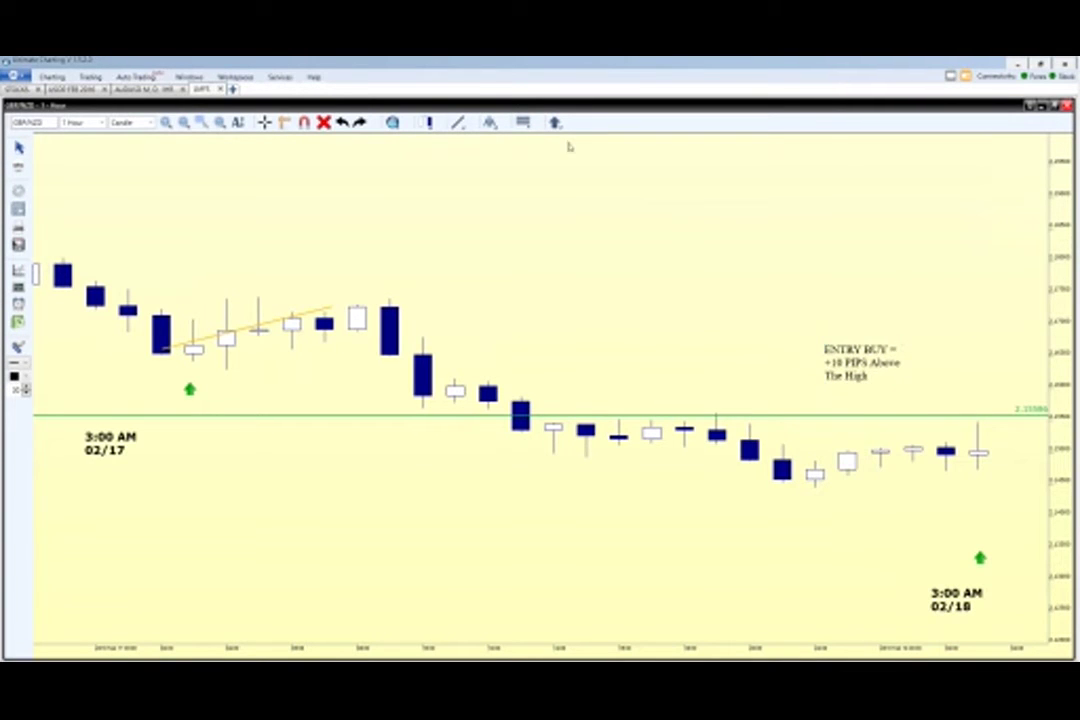
# Step: Draw a second green horizontal line just below the low of the 3:00 AM 02/18 candle, at about 2.1468
pyautogui.click(457, 122)
pyautogui.click(478, 150)
pyautogui.click(14, 376)
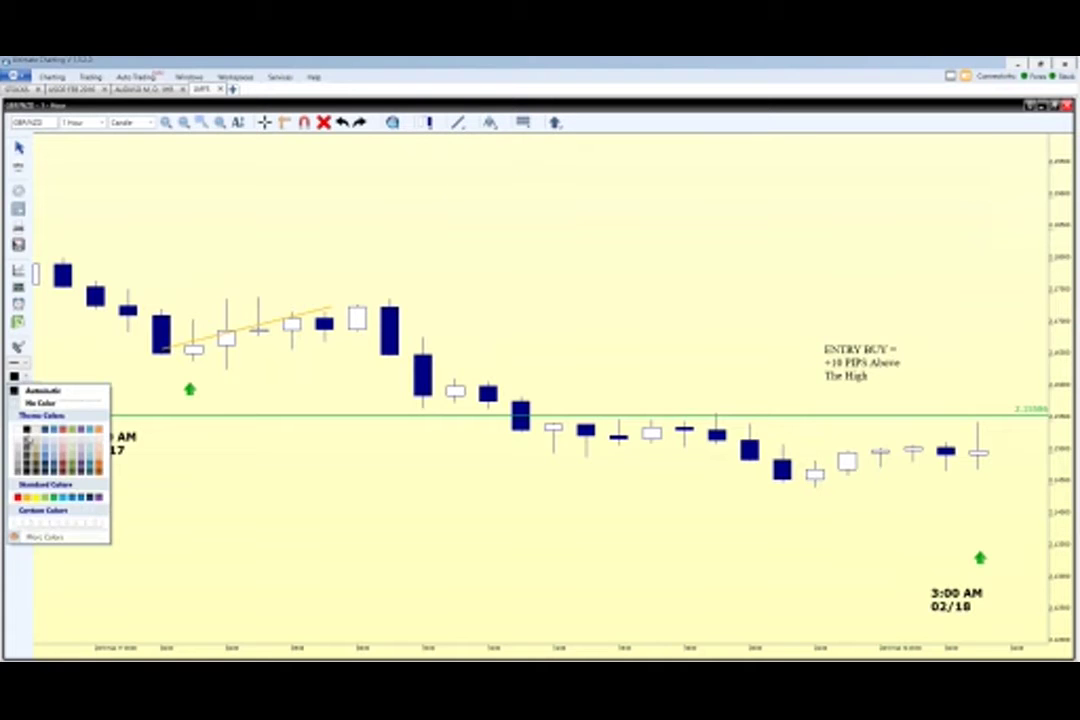
pyautogui.click(43, 497)
pyautogui.click(989, 480)
pyautogui.moveTo(990, 480)
pyautogui.mouseDown()
pyautogui.moveTo(993, 468)
pyautogui.moveTo(992, 479)
pyautogui.mouseUp()
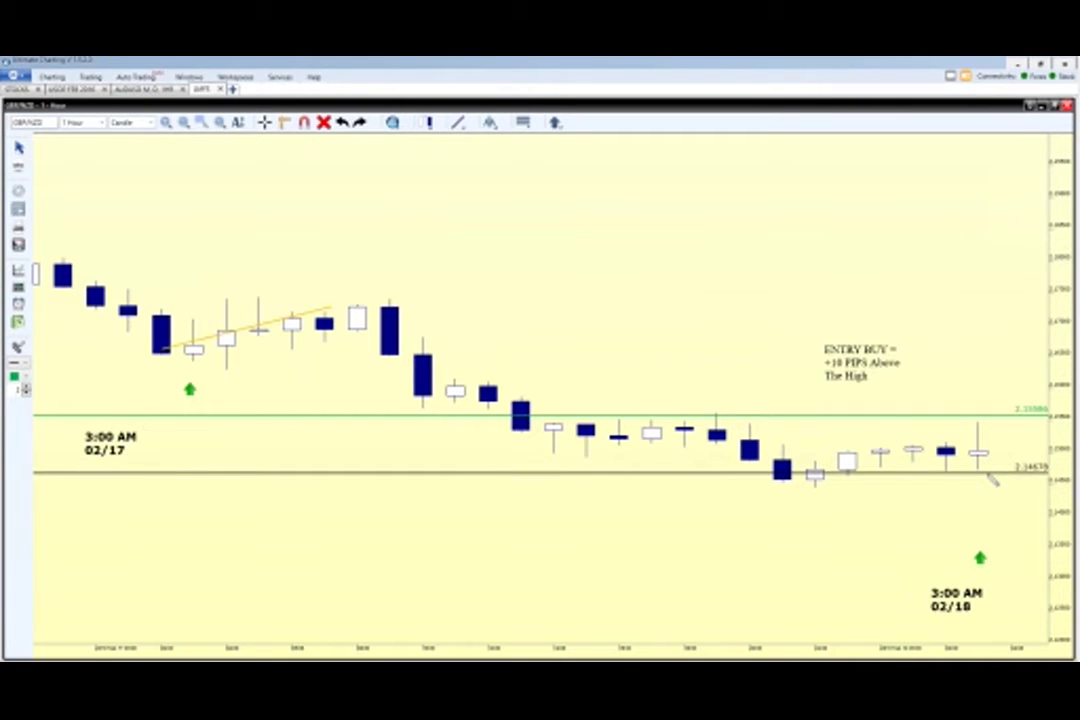
# Step: Add a three-line text note beneath the lower green line reading "ENTRY SELL = / -5 PIPS Below / The Low"
pyautogui.click(18, 166)
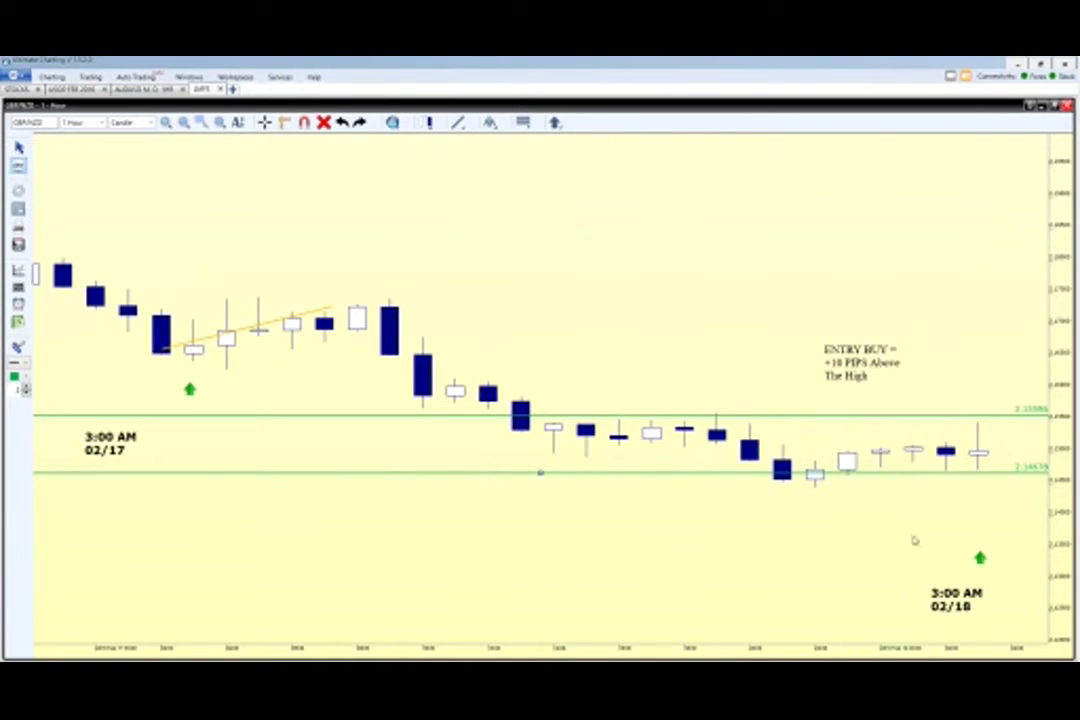
pyautogui.click(850, 492)
pyautogui.write('ENTRY SELL =')
pyautogui.press('Return')
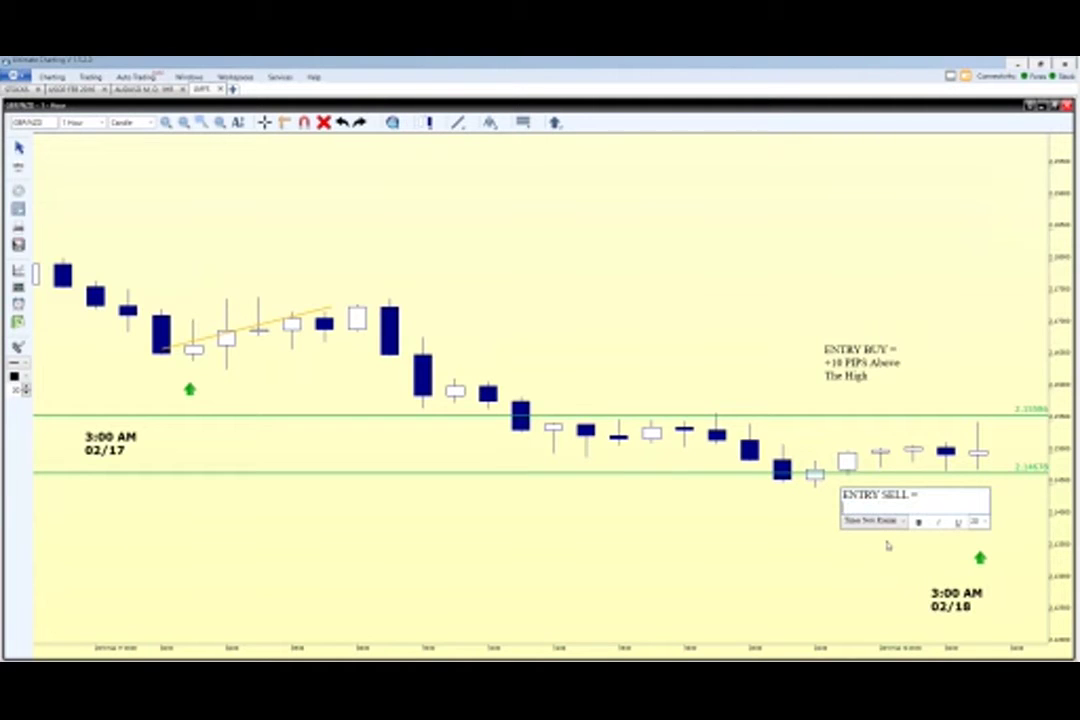
pyautogui.write('-5 PIPS')
pyautogui.write(' Bid')
pyautogui.press('BackSpace')
pyautogui.write('low')
pyautogui.press('Return')
pyautogui.write('The Low')
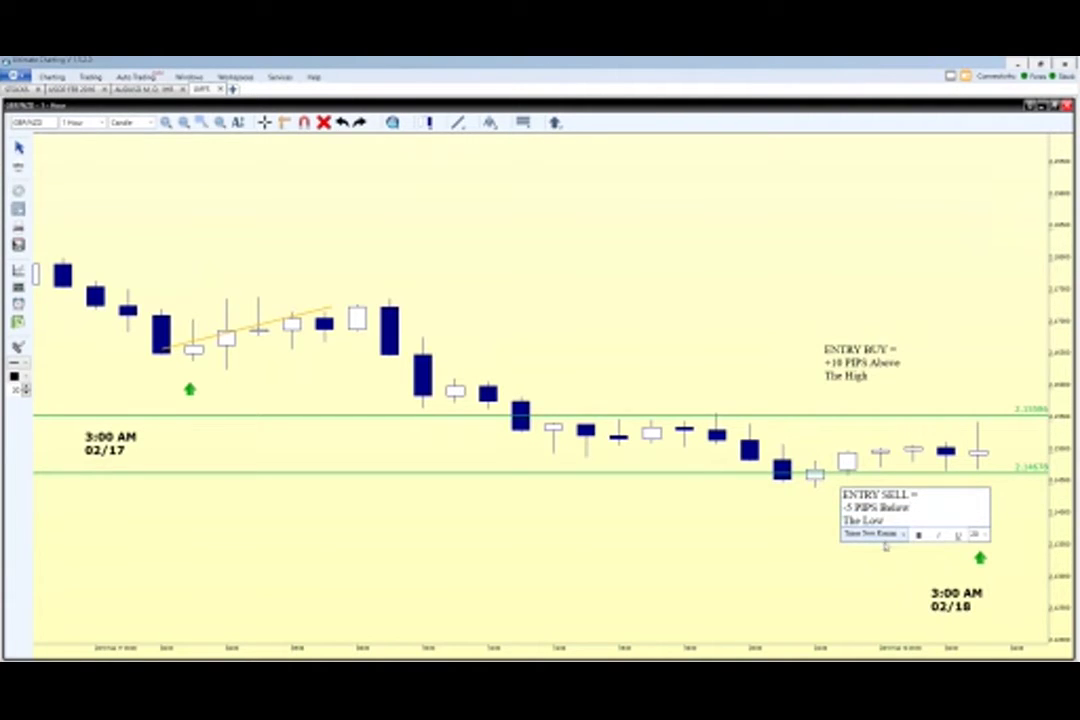
pyautogui.click(857, 553)
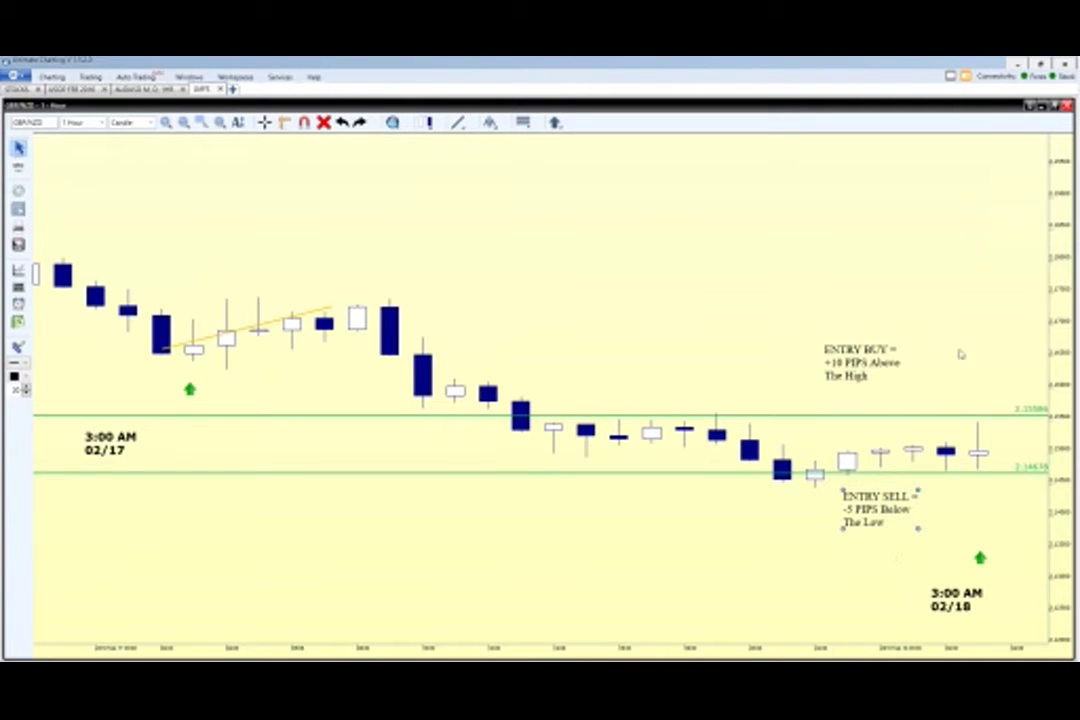
# Step: Move the ENTRY SELL note farther below the lower line and the ENTRY BUY note closer to the upper line
pyautogui.moveTo(846, 521)
pyautogui.mouseDown()
pyautogui.moveTo(838, 529)
pyautogui.moveTo(853, 539)
pyautogui.mouseUp()
pyautogui.click(849, 565)
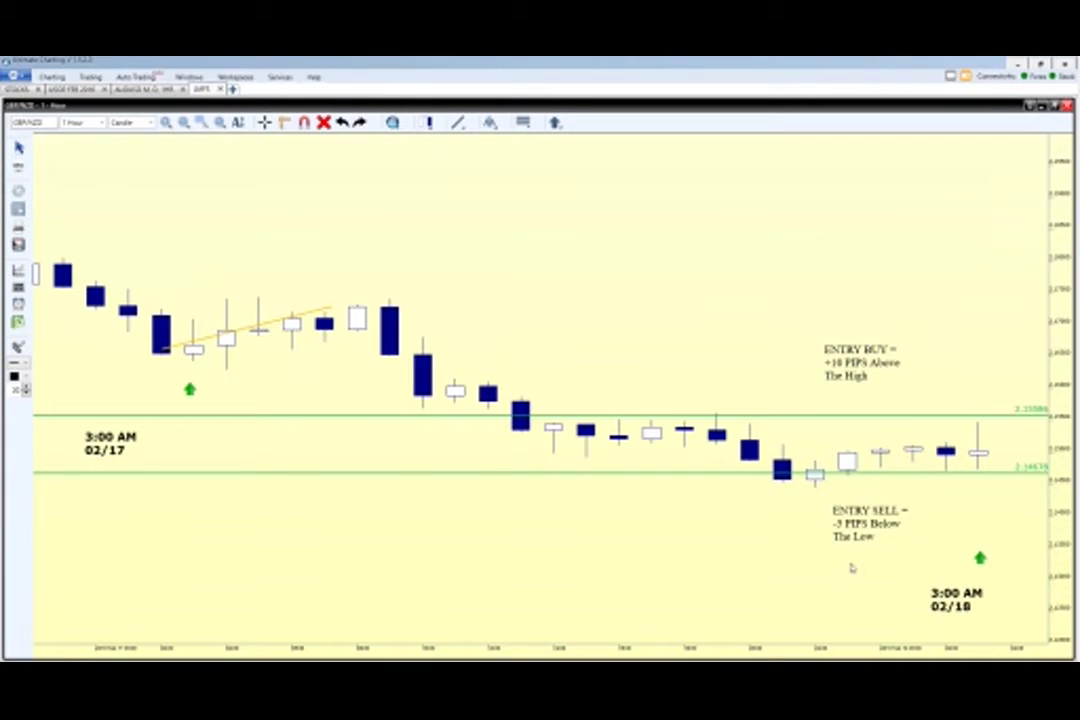
pyautogui.moveTo(826, 369); pyautogui.dragTo(868, 382)
pyautogui.click(979, 541)
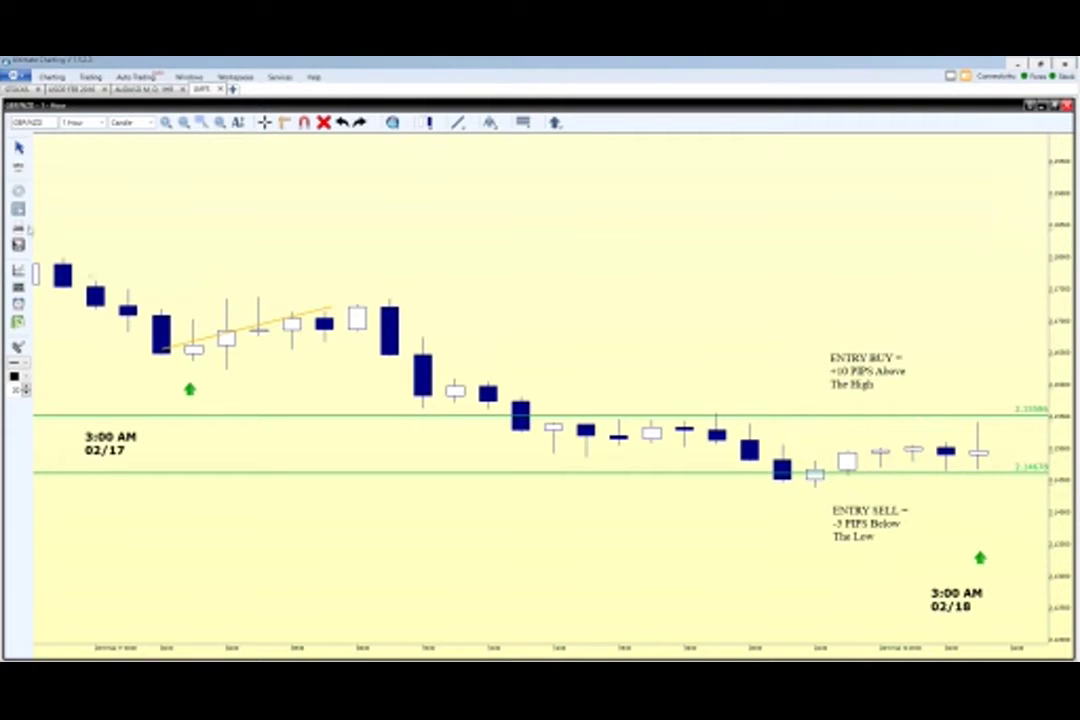
# Step: Add a two-line text note in the empty area above the candles reading "The Close Of The / 3:00 AM ET US"
pyautogui.click(18, 167)
pyautogui.click(673, 194)
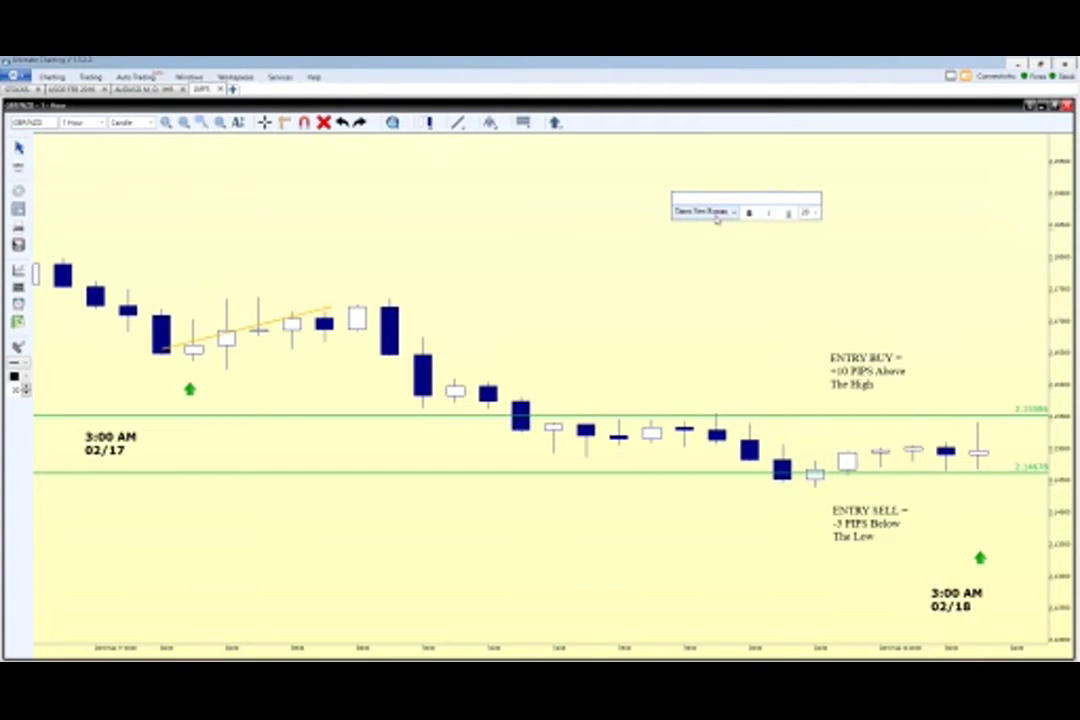
pyautogui.write('The CLose Of the')
pyautogui.press('BackSpace')
pyautogui.press('BackSpace')
pyautogui.press('BackSpace')
pyautogui.write('The')
pyautogui.press('Return')
pyautogui.write('5:00 AM')
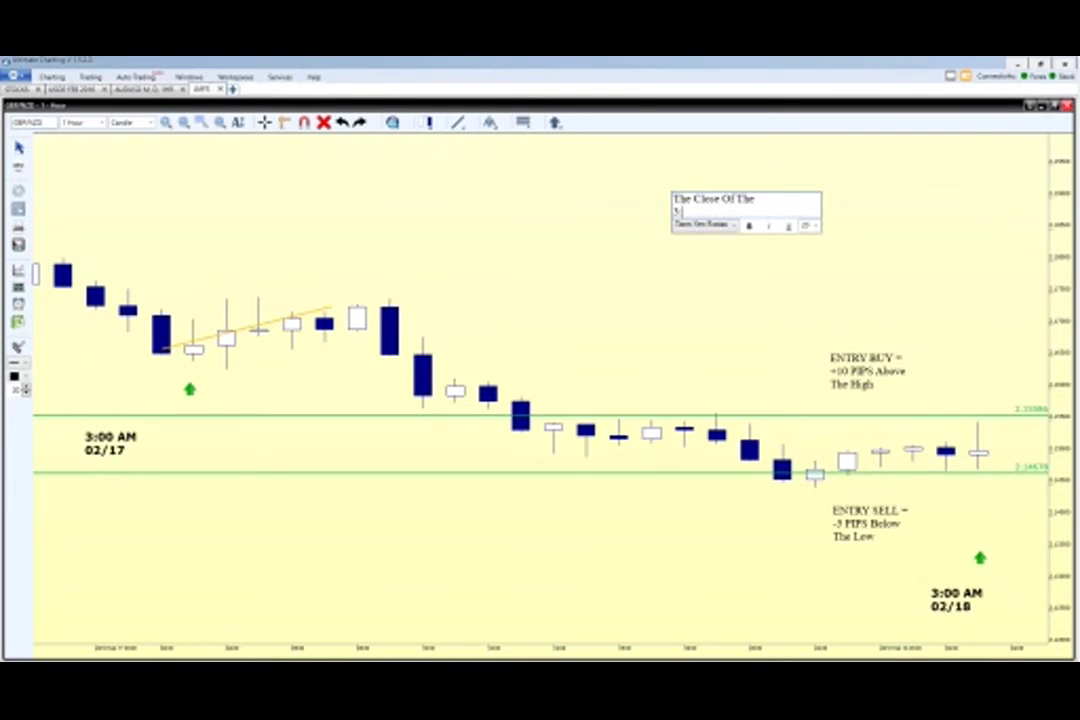
pyautogui.write(' ET US')
pyautogui.click(728, 255)
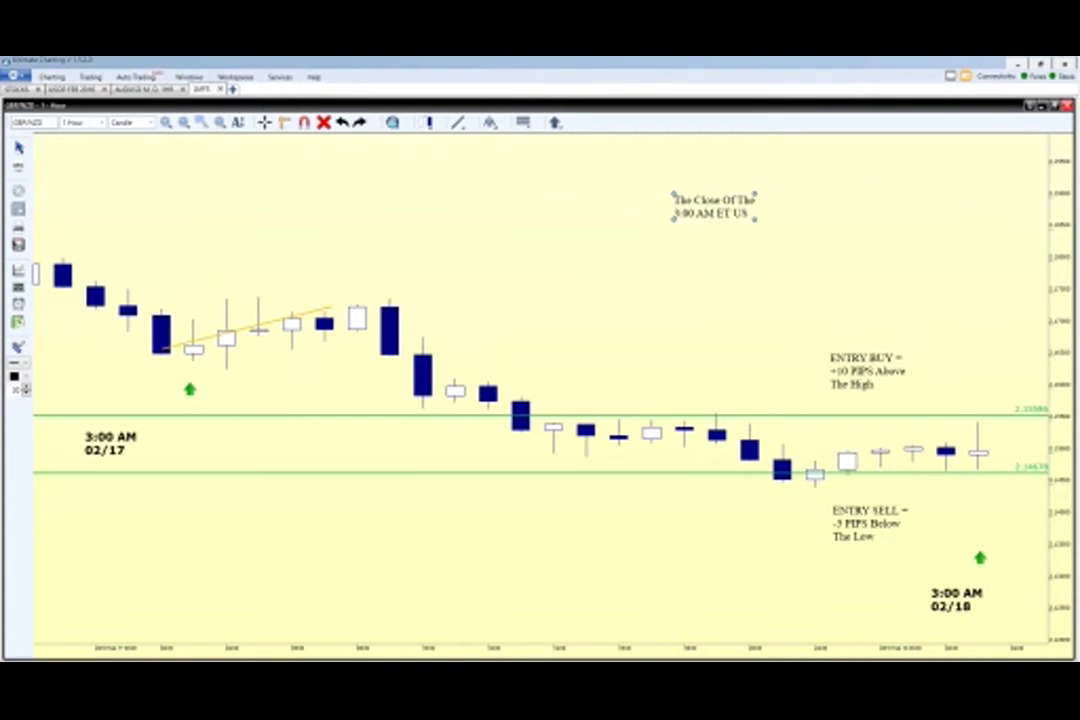
# Step: Move the "The Close Of The 3:00 AM ET US" note lower and nudge the ENTRY BUY note slightly down
pyautogui.click(18, 149)
pyautogui.moveTo(695, 215); pyautogui.dragTo(692, 255)
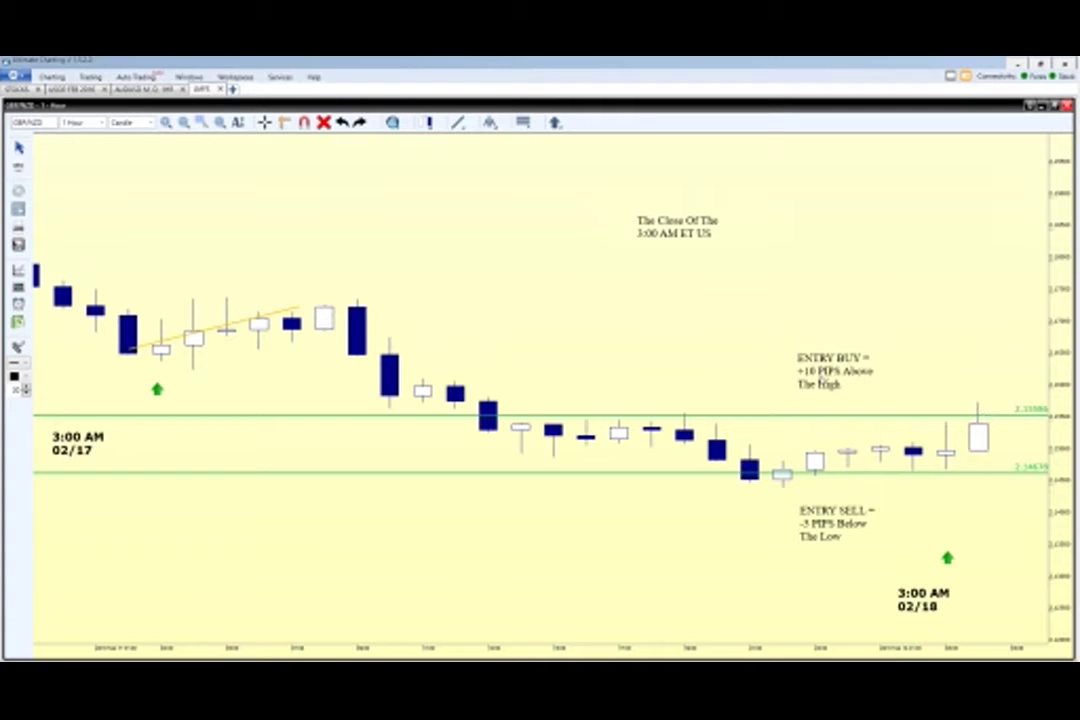
pyautogui.click(843, 398)
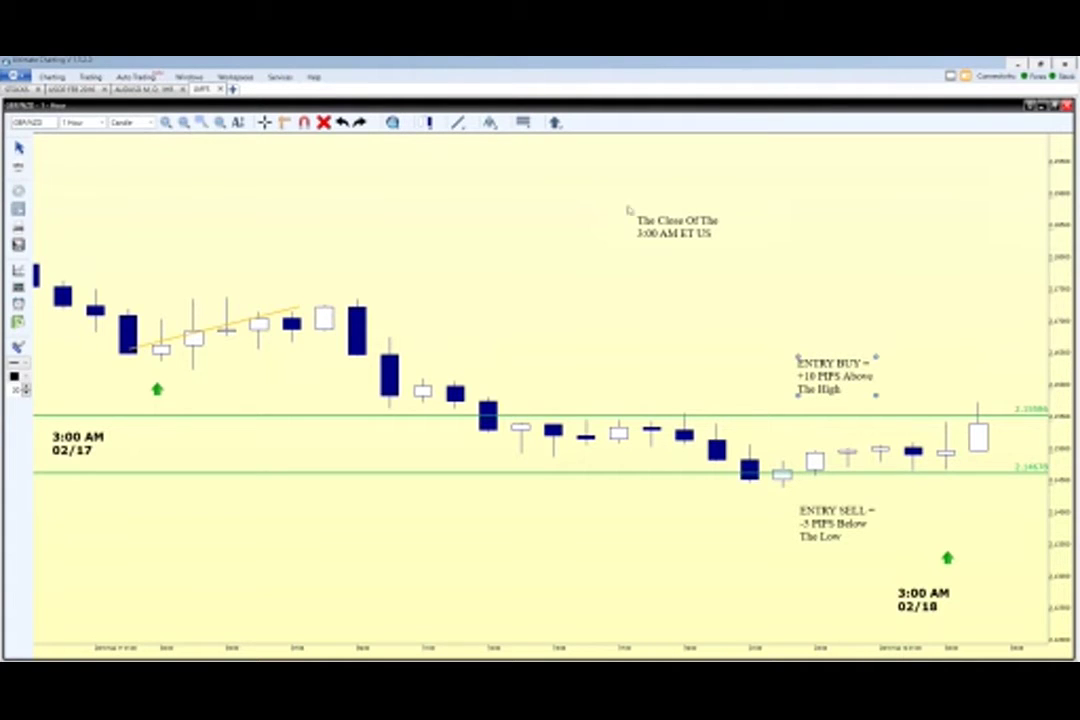
# Step: Draw an upward arrow from trend lines, with a shaft rising above the newest candle and an arrowhead at its tip
pyautogui.click(460, 124)
pyautogui.click(478, 137)
pyautogui.moveTo(990, 267); pyautogui.dragTo(965, 396)
pyautogui.moveTo(972, 279)
pyautogui.mouseDown()
pyautogui.moveTo(990, 267)
pyautogui.moveTo(998, 291)
pyautogui.mouseUp()
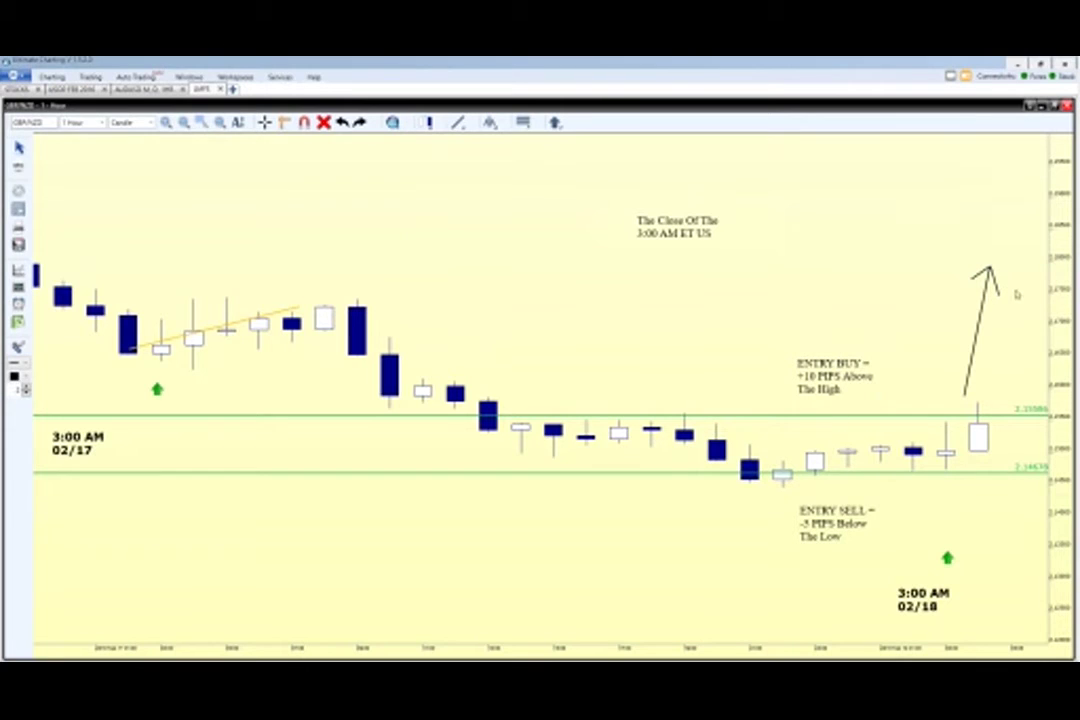
# Step: Delete the shaft line of the upward arrow above the newest candle
pyautogui.click(983, 273)
pyautogui.rightClick(985, 293)
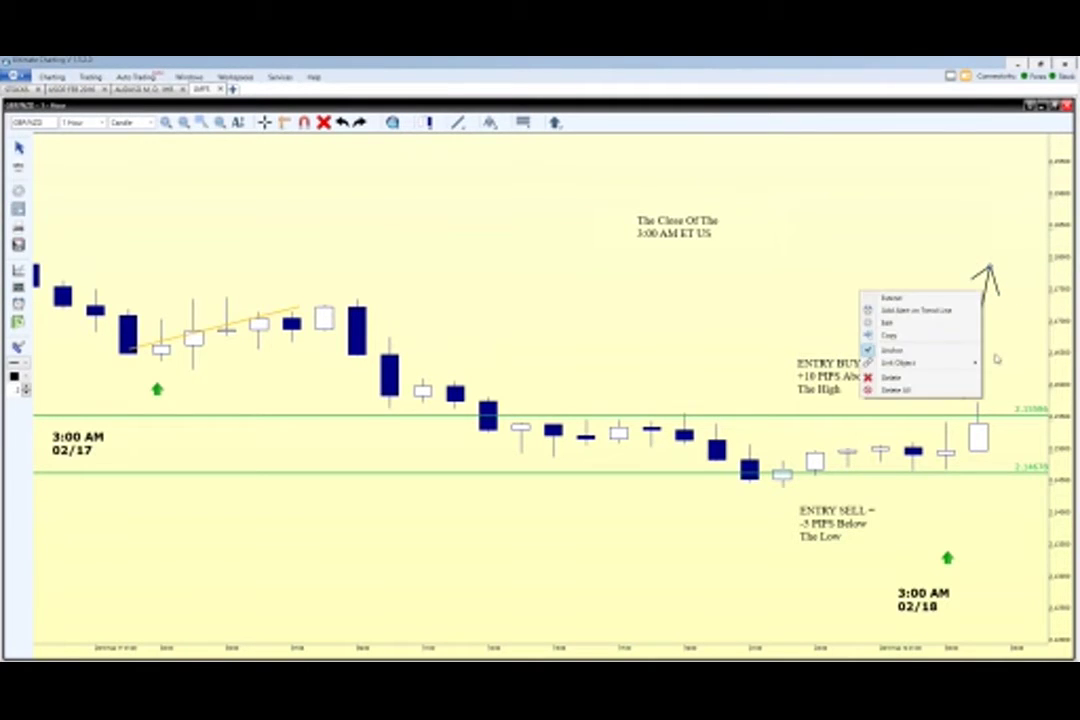
pyautogui.click(892, 377)
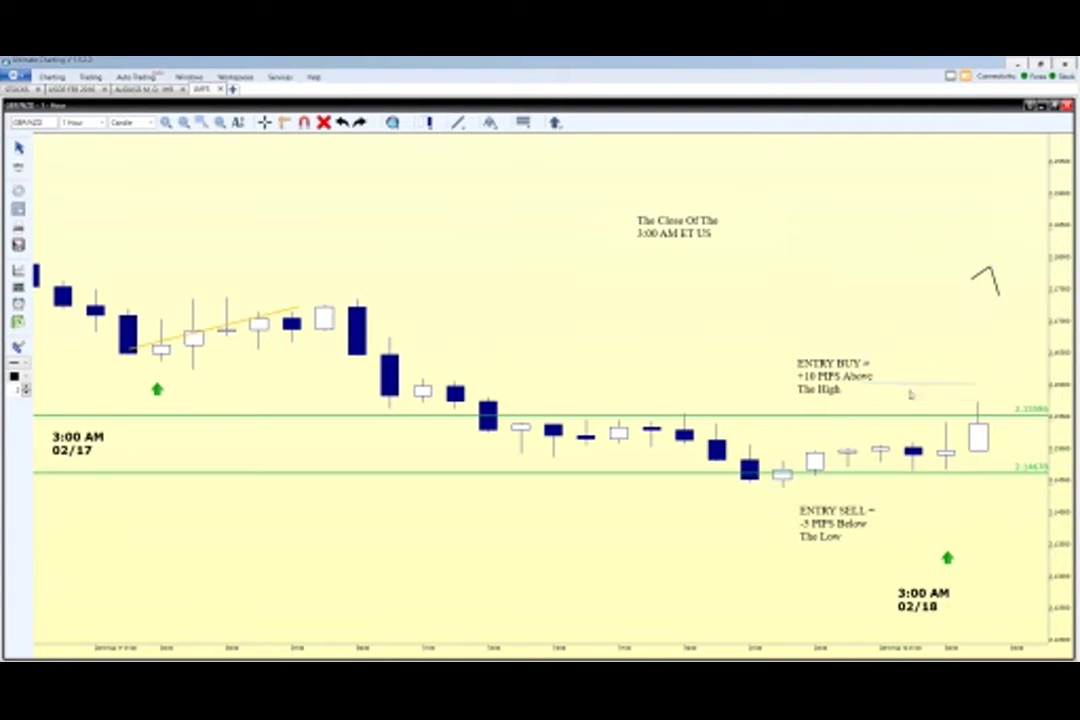
# Step: Replace the text of the ENTRY BUY note with "MARKET BUY"
pyautogui.click(836, 394)
pyautogui.rightClick(836, 394)
pyautogui.click(858, 411)
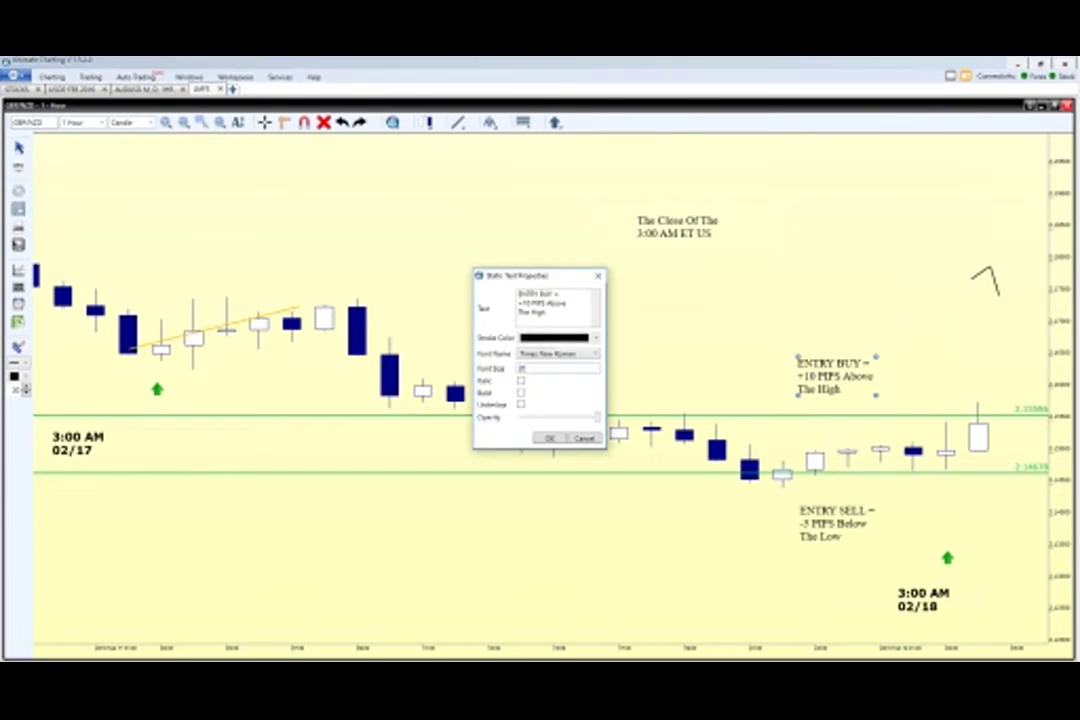
pyautogui.moveTo(546, 312); pyautogui.dragTo(443, 291)
pyautogui.write('N')
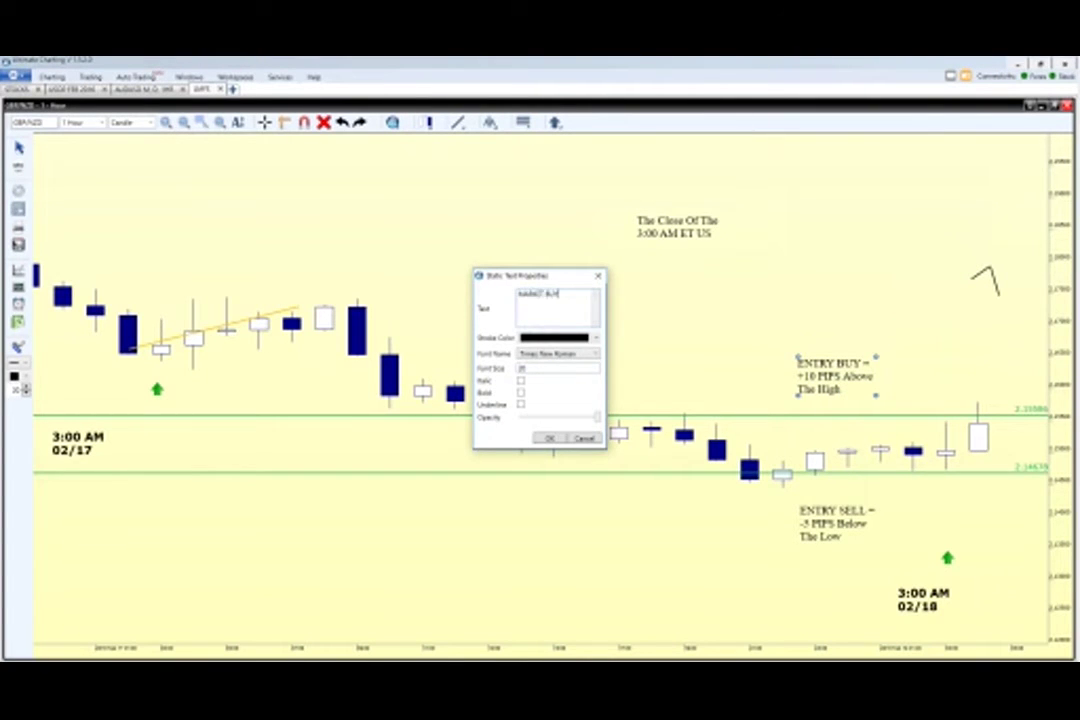
pyautogui.click(549, 440)
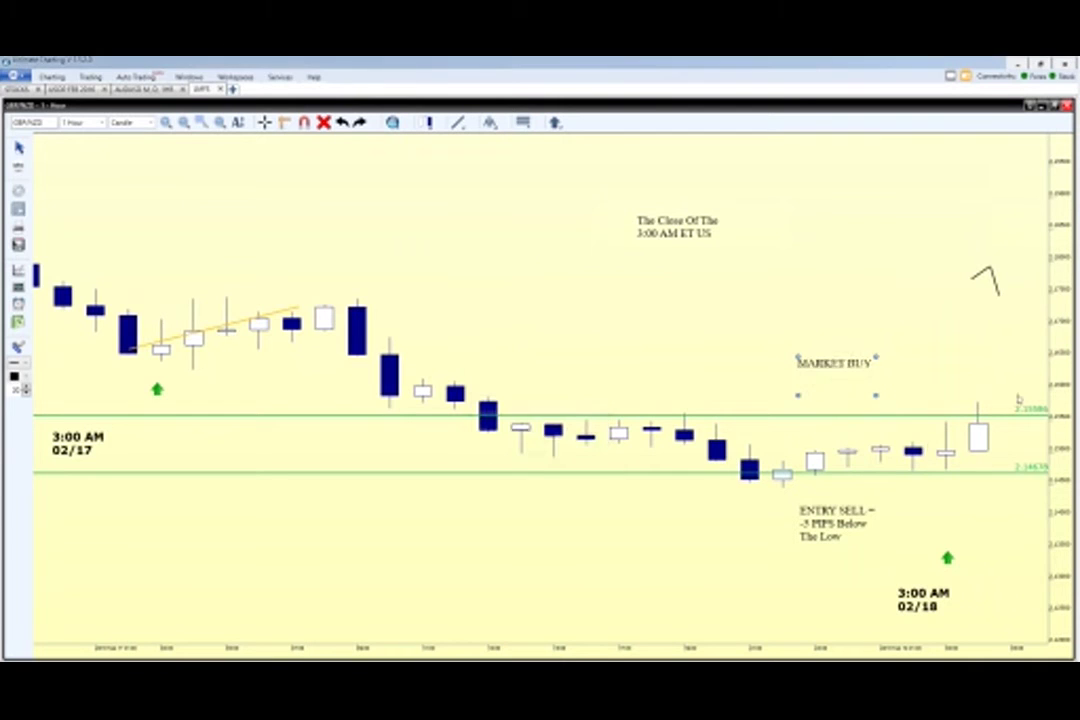
# Step: Move the MARKET BUY note down to just above the upper green line and delete the leftover arrowhead
pyautogui.moveTo(839, 365); pyautogui.dragTo(864, 394)
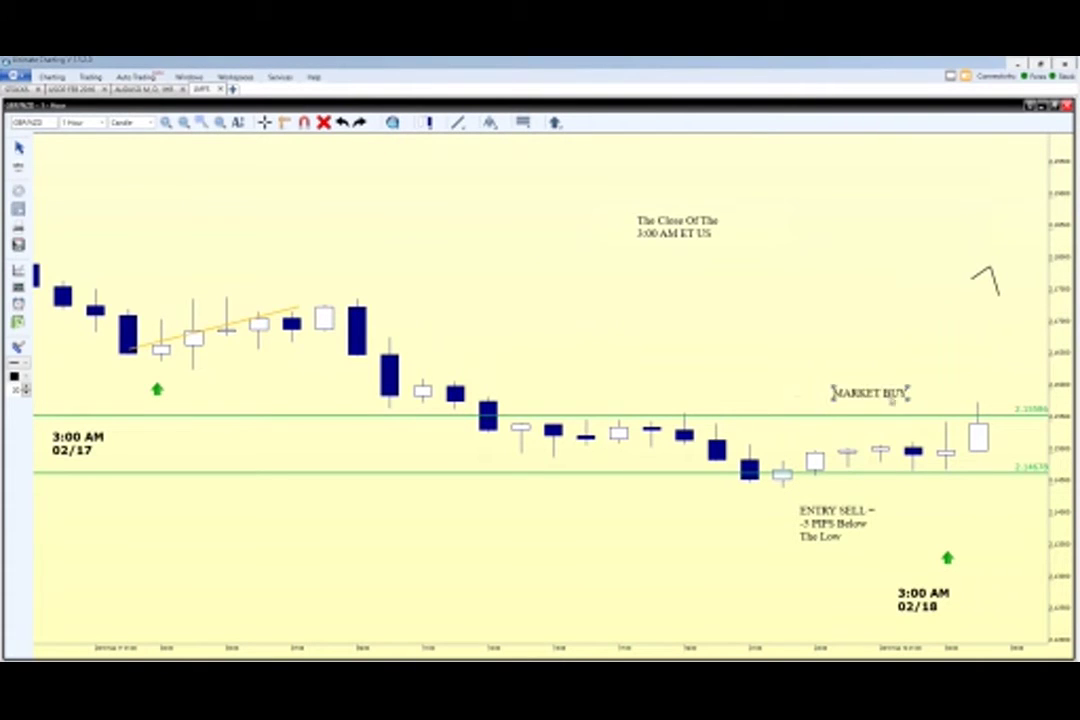
pyautogui.click(997, 287)
pyautogui.press('Delete')
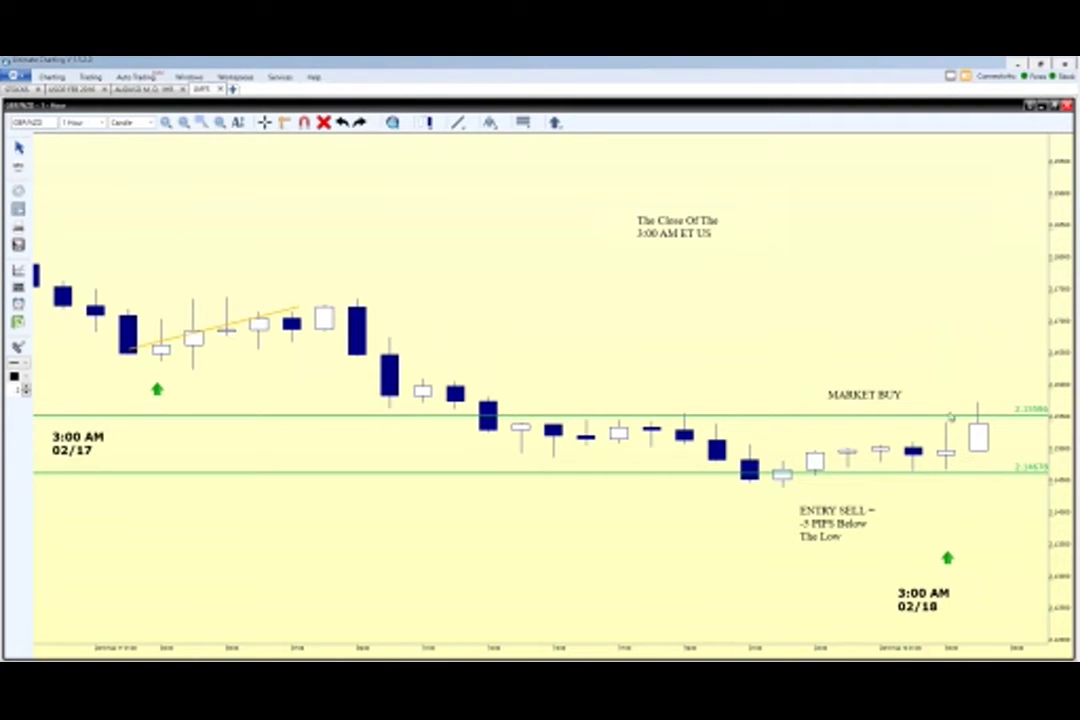
# Step: Delete the lower green horizontal line and the ENTRY SELL note
pyautogui.click(938, 474)
pyautogui.keyDown('ctrl'); pyautogui.click(828, 519); pyautogui.keyUp('ctrl')
pyautogui.press('Delete')
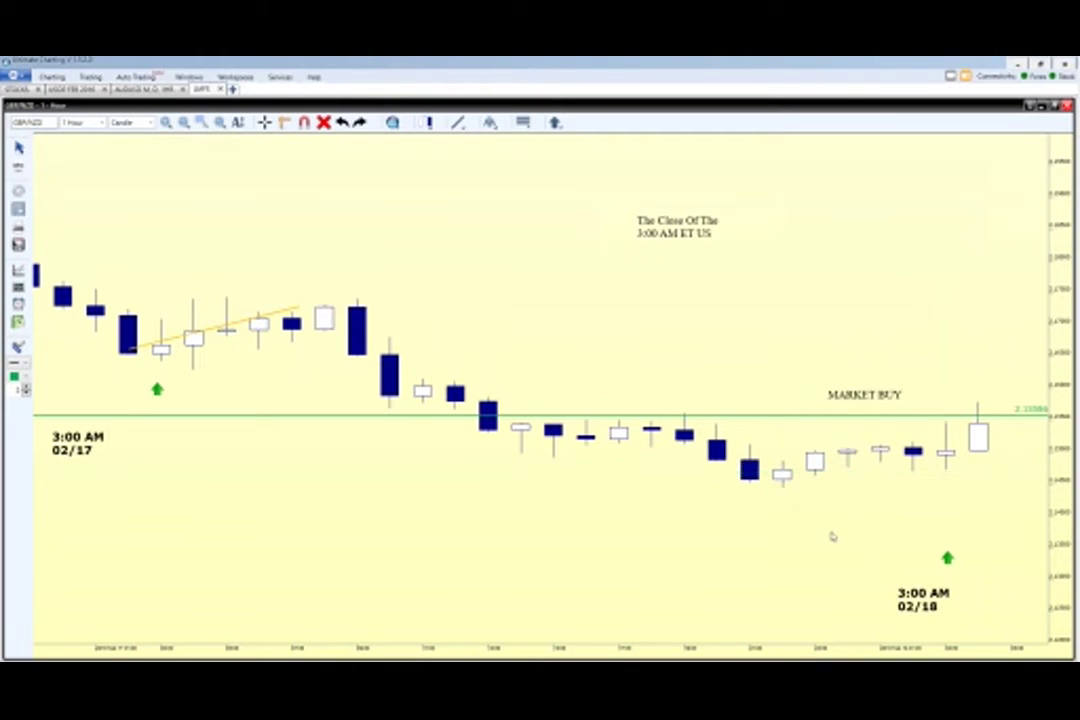
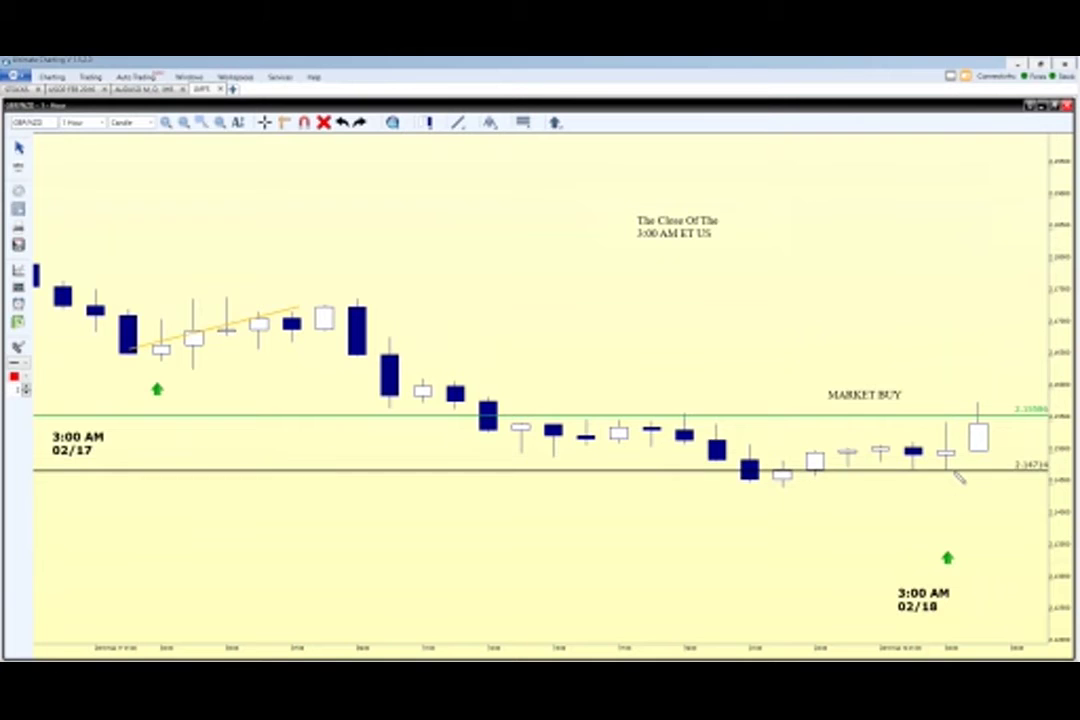
# Step: Place a red horizontal line at the 3:00 AM candle's low and add the note "STOP LOSS WHEN BUYING = At The Low" beneath it
pyautogui.click(954, 472)
pyautogui.click(18, 168)
pyautogui.click(845, 492)
pyautogui.write('S')
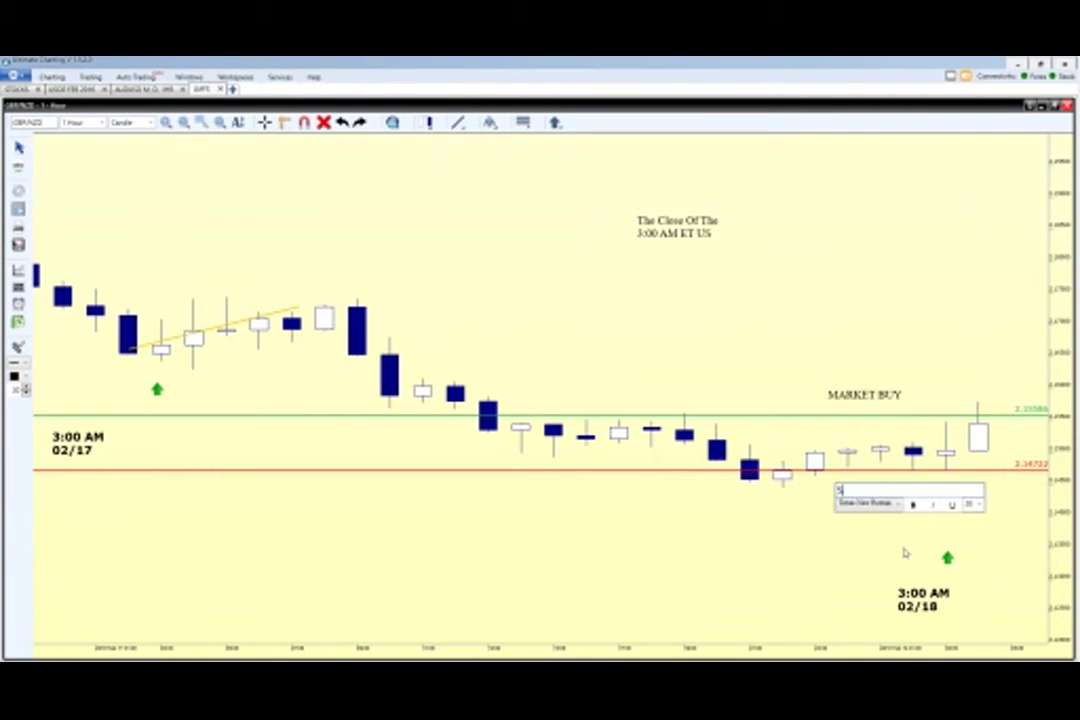
pyautogui.write('TOP LOSS WHEN BUYING')
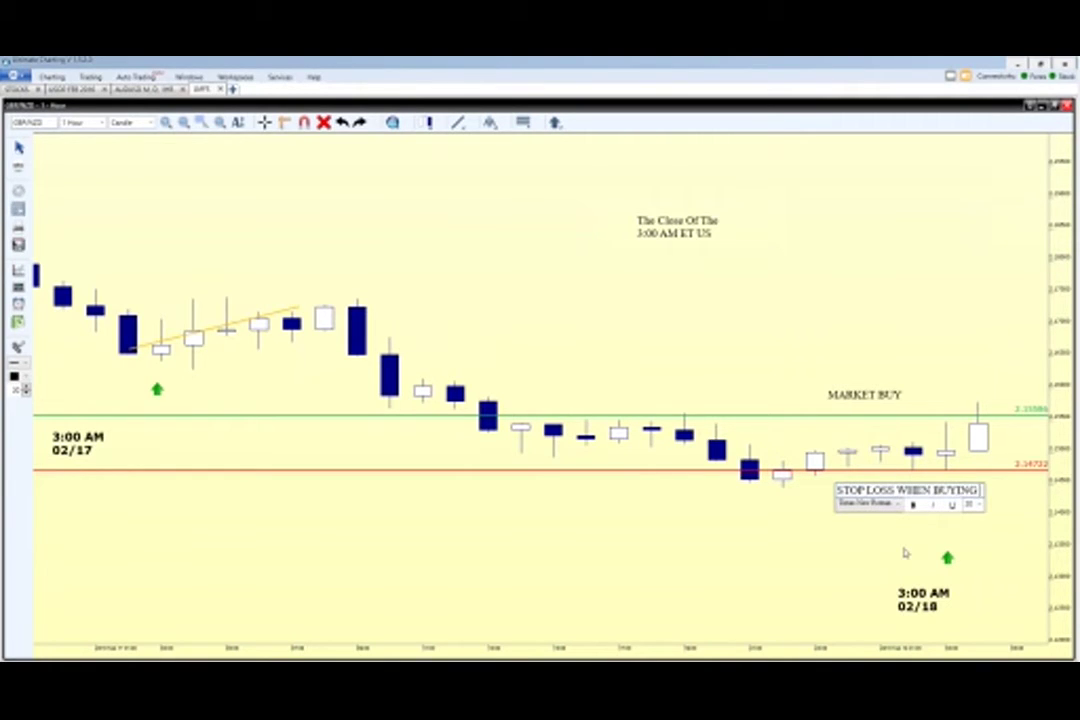
pyautogui.press('Return')
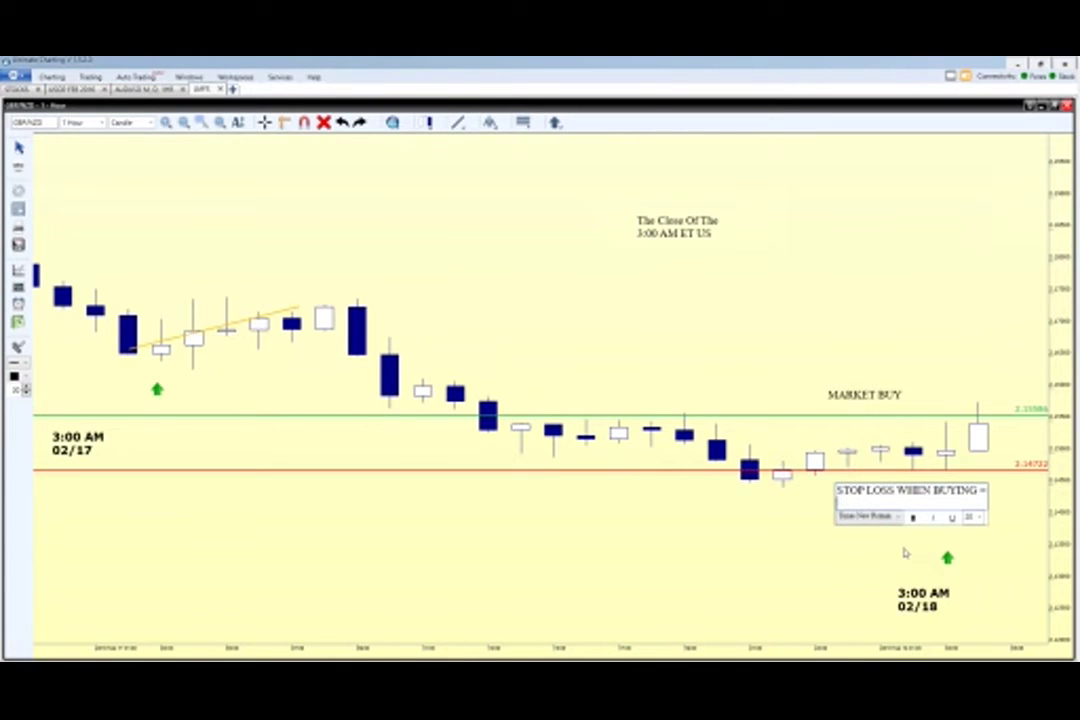
pyautogui.write('At The Low')
pyautogui.click(828, 578)
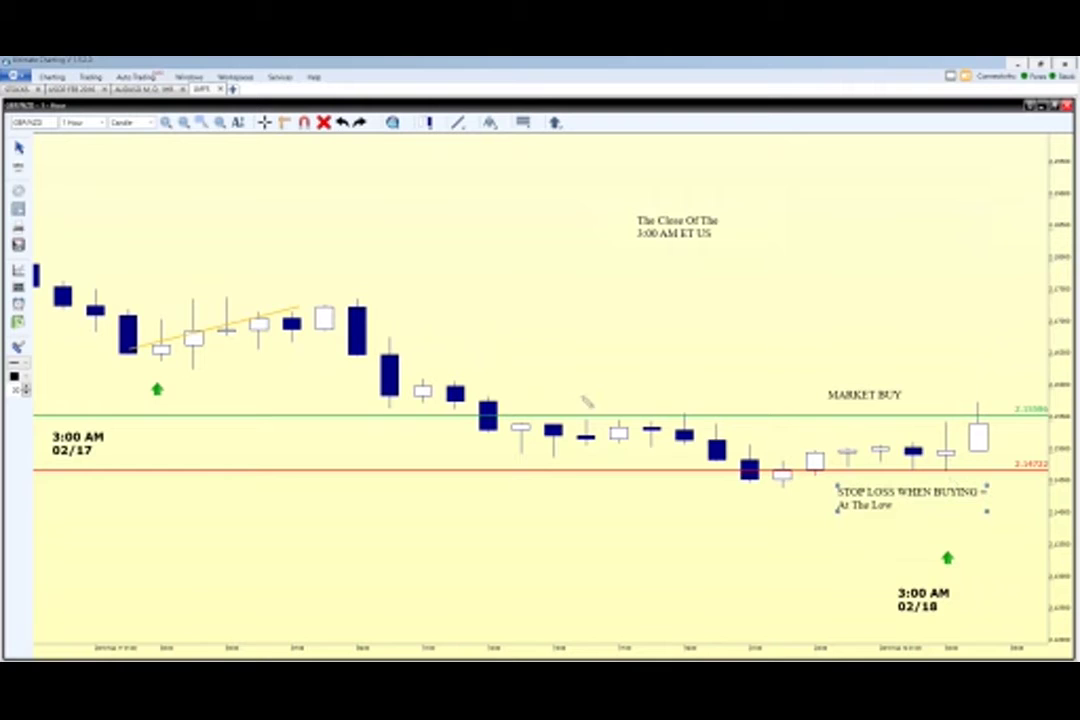
# Step: Nudge the STOP LOSS WHEN BUYING note slightly down and to the left
pyautogui.click(18, 148)
pyautogui.moveTo(851, 507); pyautogui.dragTo(838, 515)
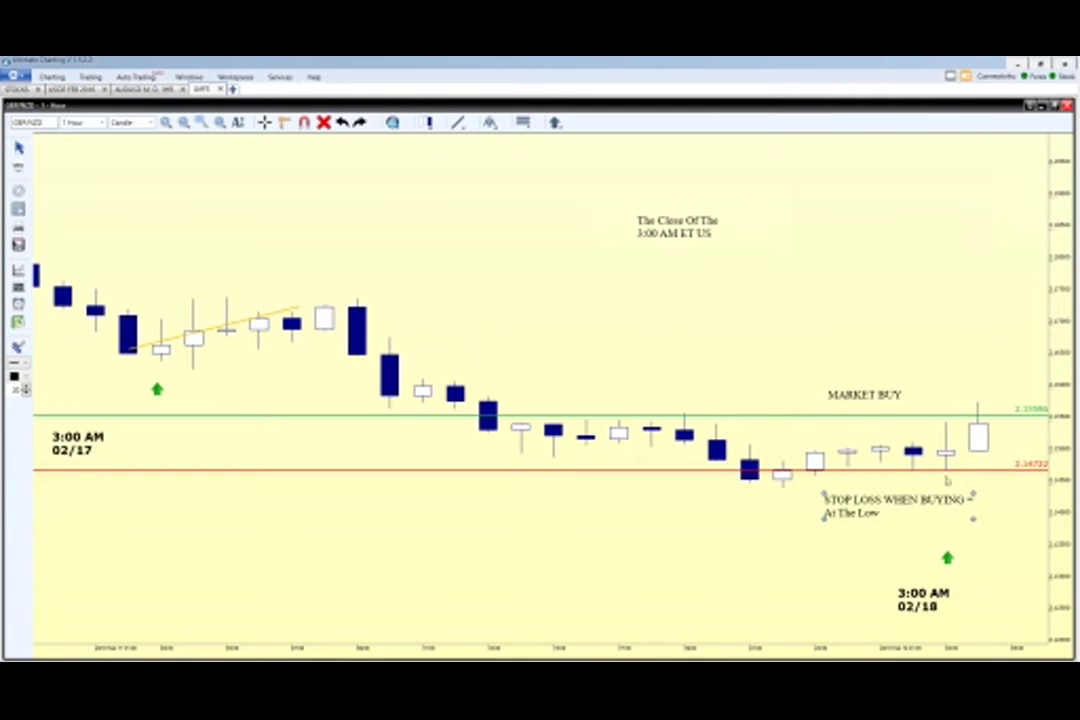
pyautogui.click(938, 487)
# Step: Measure upward from the green entry line and place a green horizontal target line at about 2.161
pyautogui.click(286, 123)
pyautogui.moveTo(964, 418); pyautogui.dragTo(976, 389)
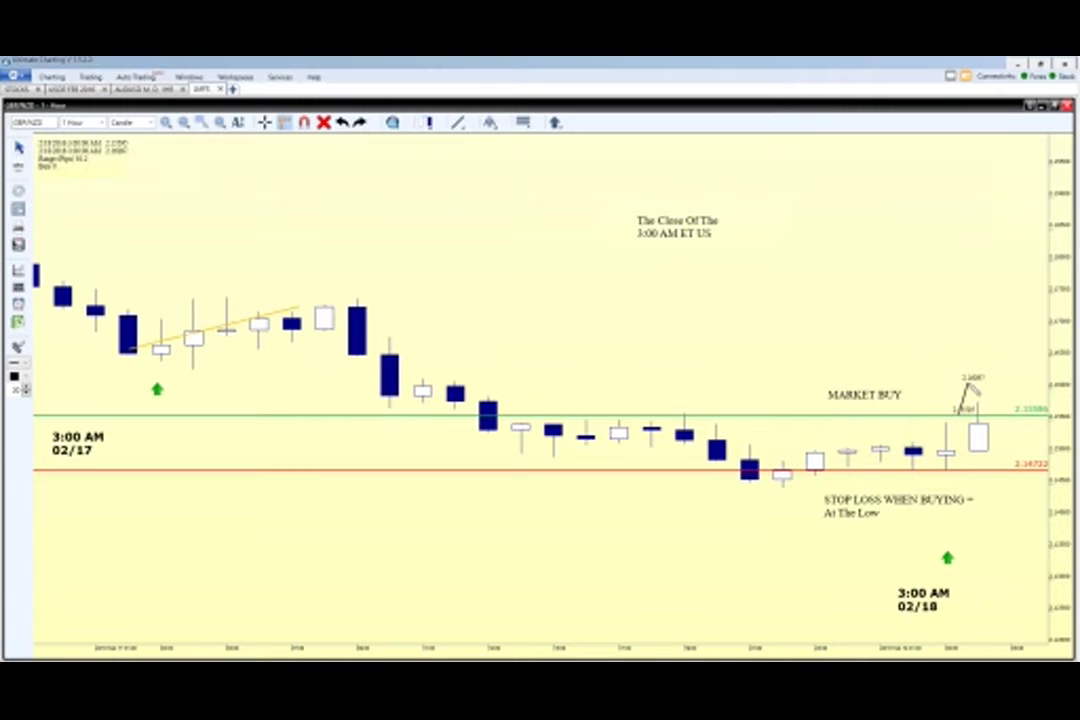
pyautogui.moveTo(974, 390); pyautogui.dragTo(975, 391)
pyautogui.click(461, 122)
pyautogui.click(476, 150)
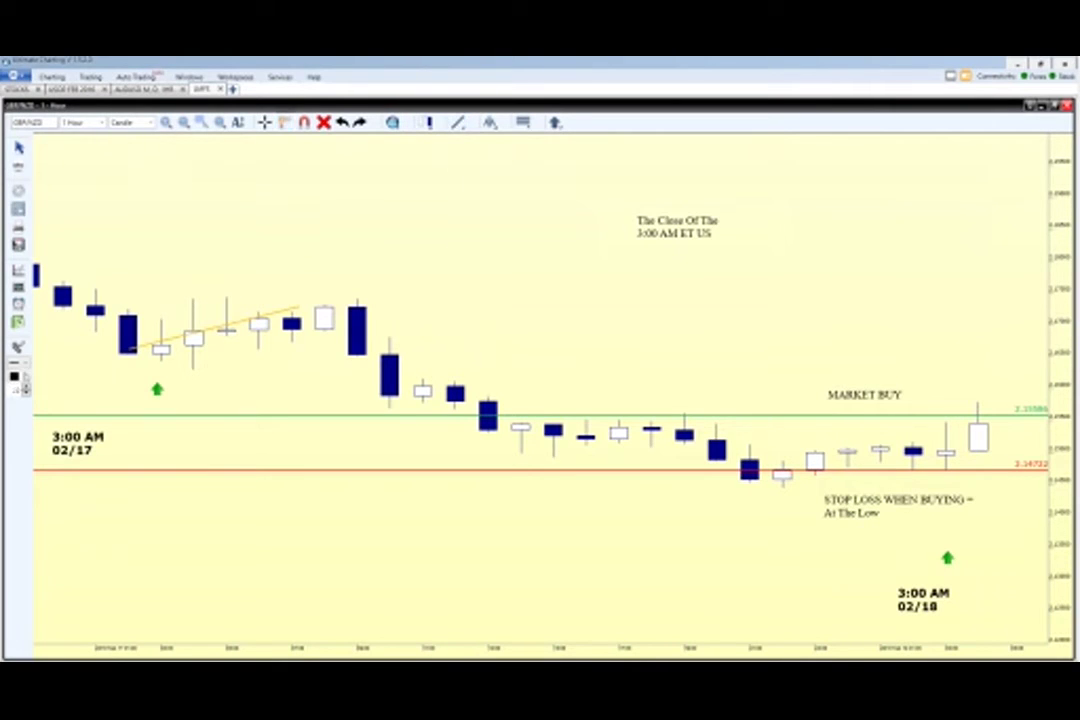
pyautogui.click(26, 379)
pyautogui.click(53, 497)
pyautogui.click(964, 350)
pyautogui.moveTo(962, 364)
pyautogui.mouseDown()
pyautogui.moveTo(967, 383)
pyautogui.moveTo(952, 386)
pyautogui.mouseUp()
# Step: Add a text note reading "TARGET = First Base +50 PIPS" above the green target line
pyautogui.click(20, 167)
pyautogui.click(786, 304)
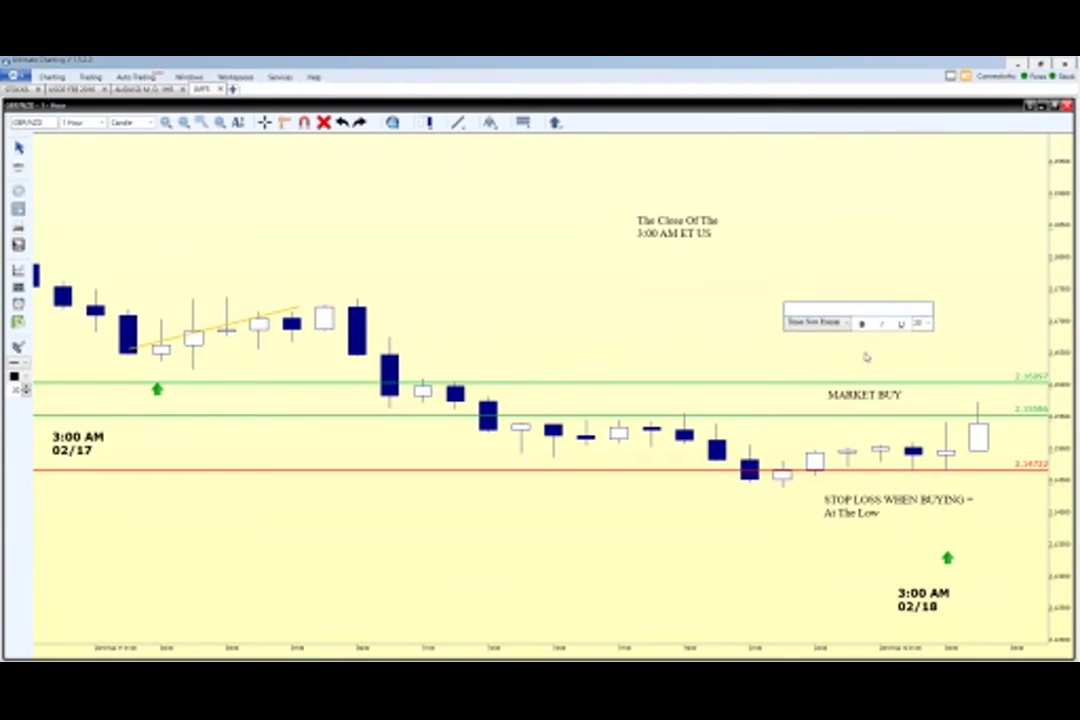
pyautogui.write('TARGET = 1Firs')
pyautogui.press('BackSpace')
pyautogui.press('BackSpace')
pyautogui.press('BackSpace')
pyautogui.press('BackSpace')
pyautogui.write('First Base ')
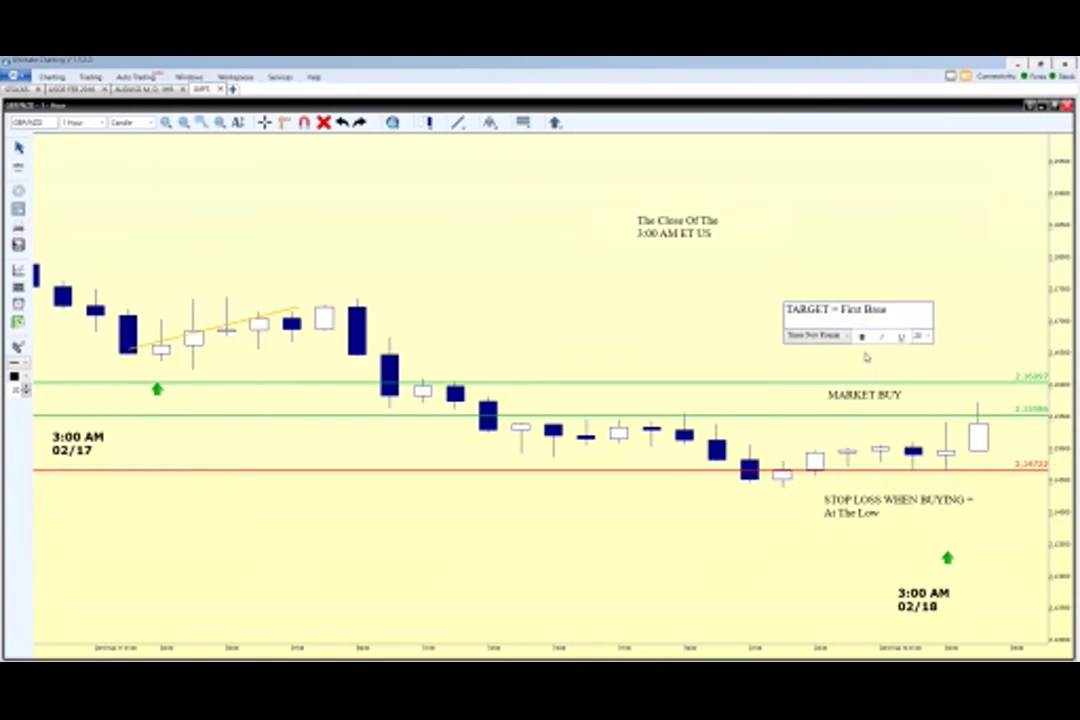
pyautogui.write('=50 PIPS')
pyautogui.click(971, 352)
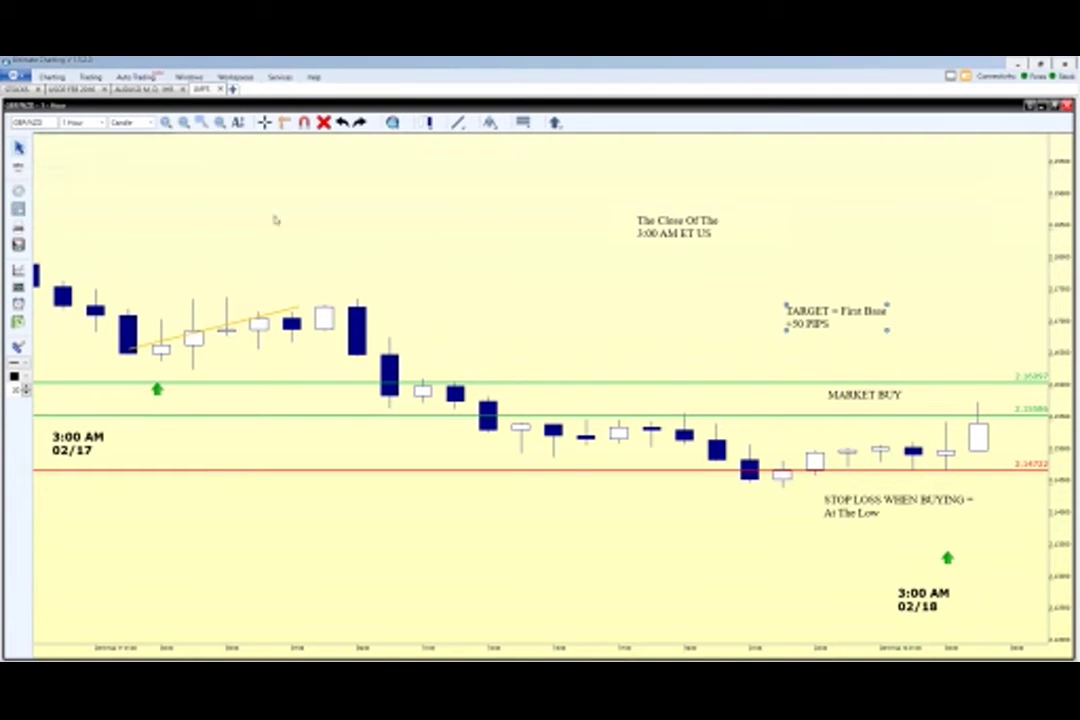
# Step: Insert "A minimum of" before "+50 PIPS" in the TARGET note
pyautogui.doubleClick(822, 326)
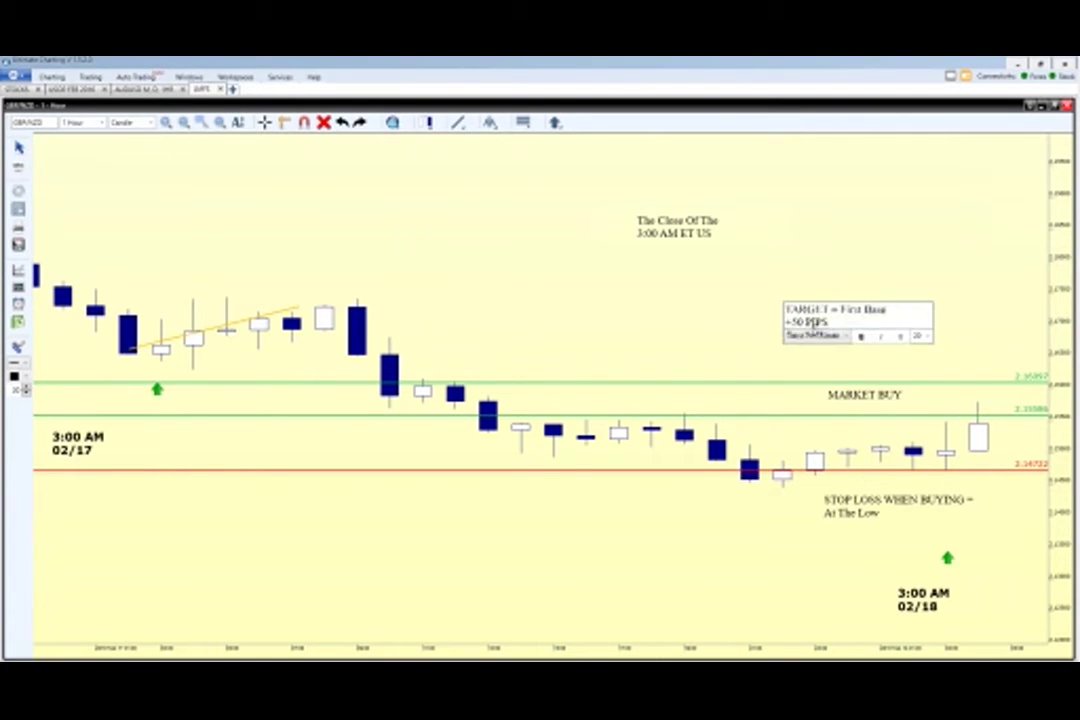
pyautogui.write('A minimum ')
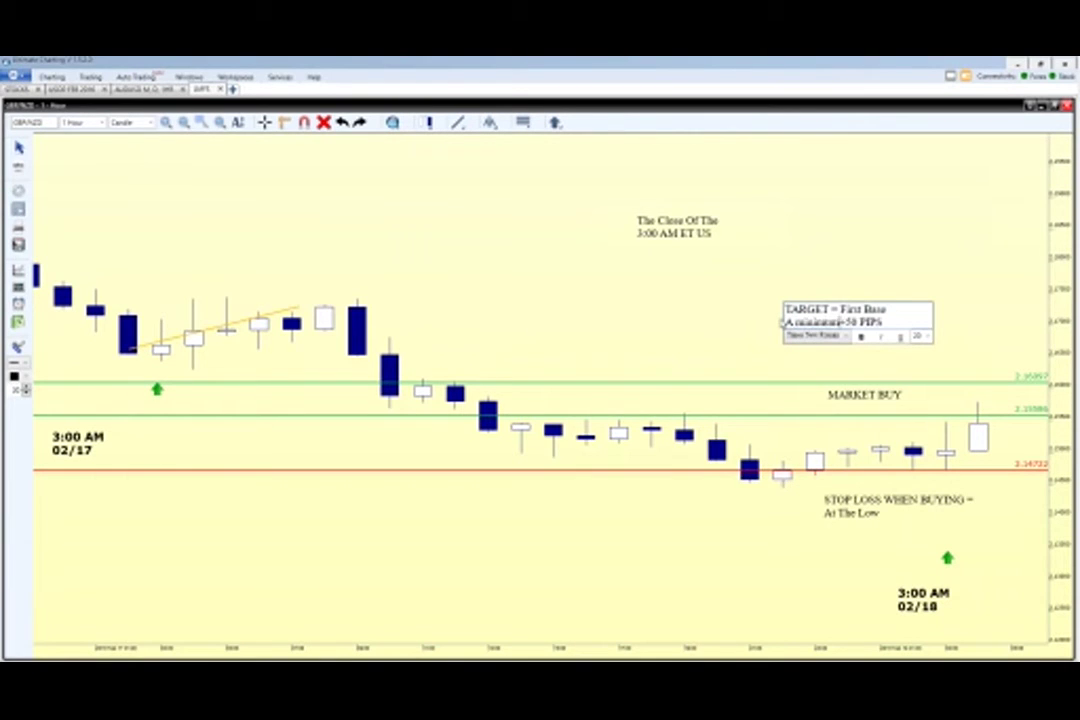
pyautogui.write('of')
pyautogui.click(973, 352)
# Step: Move the TARGET note down to just above the target line and shift the MARKET BUY note slightly down and left
pyautogui.moveTo(829, 328); pyautogui.dragTo(853, 372)
pyautogui.click(1008, 321)
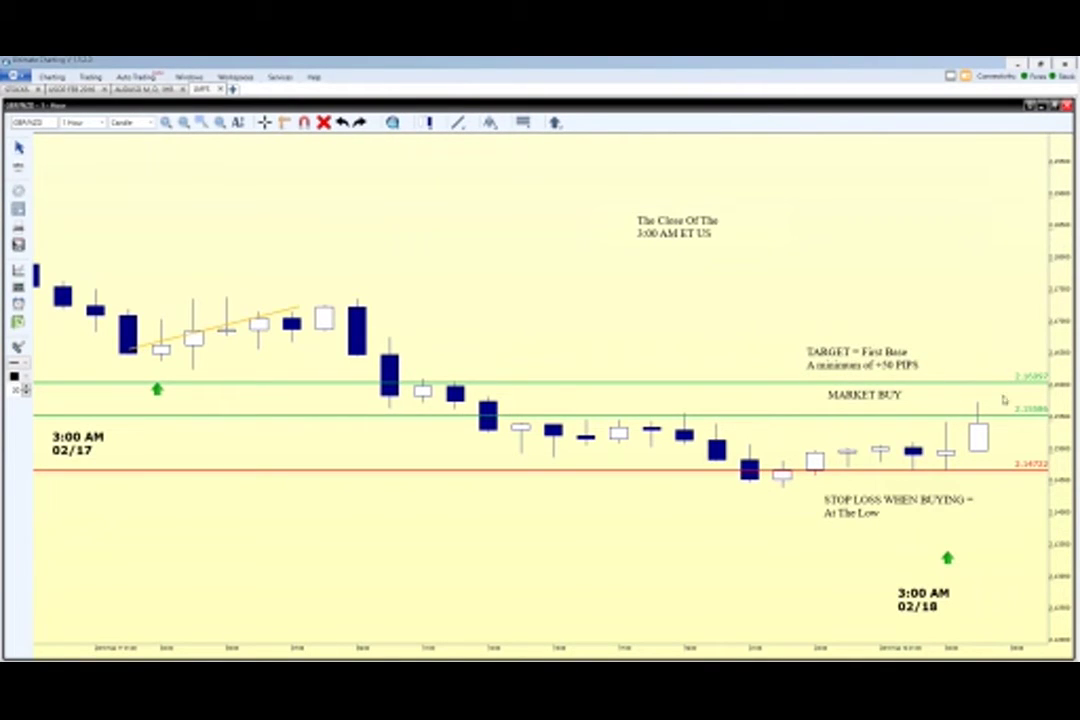
pyautogui.moveTo(884, 403); pyautogui.dragTo(873, 407)
pyautogui.click(874, 422)
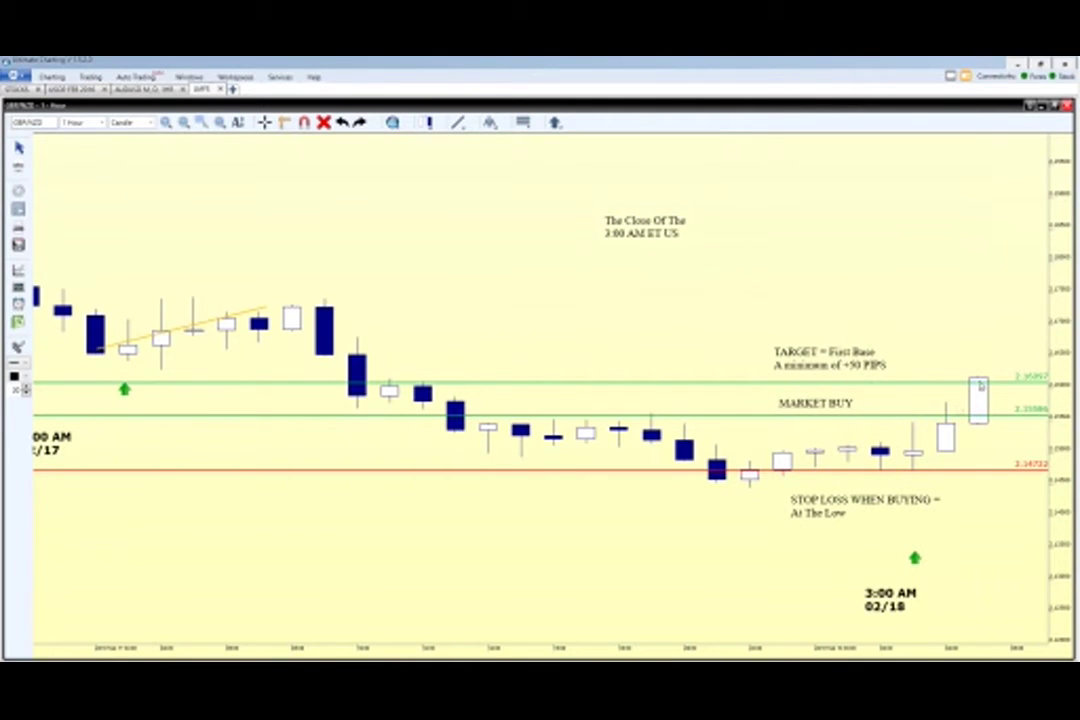
# Step: Move the TARGET note up and left, and change its text to "+50 PIPS" with "In One Hour" on the second line
pyautogui.moveTo(821, 364); pyautogui.dragTo(720, 329)
pyautogui.doubleClick(745, 331)
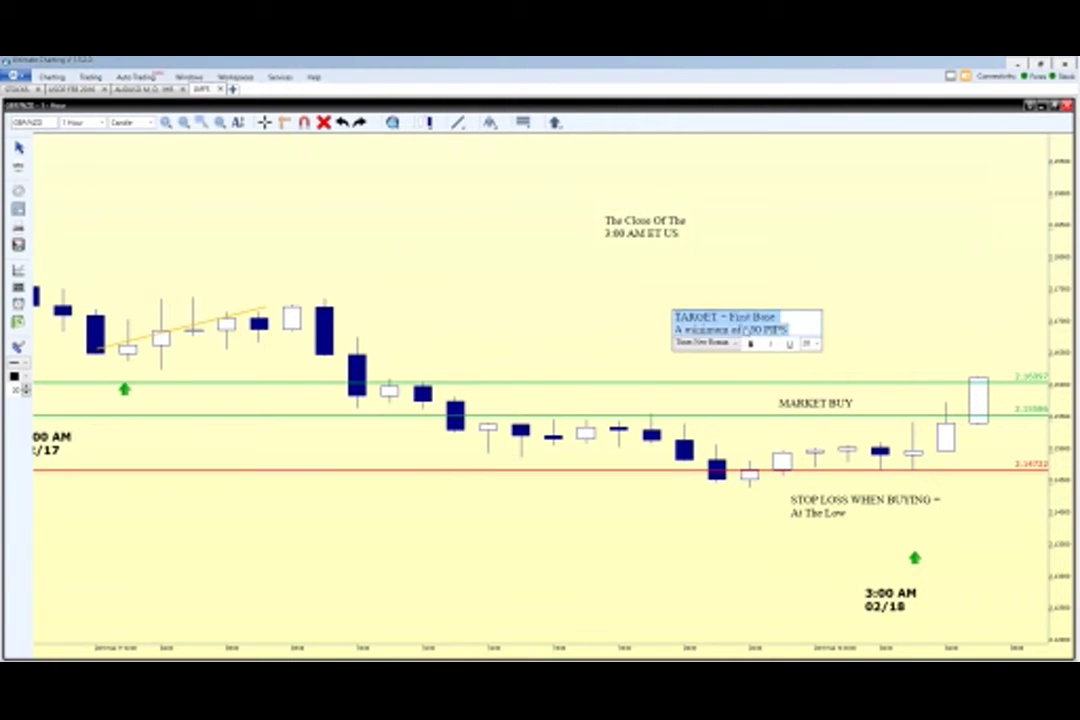
pyautogui.moveTo(745, 331); pyautogui.dragTo(663, 326)
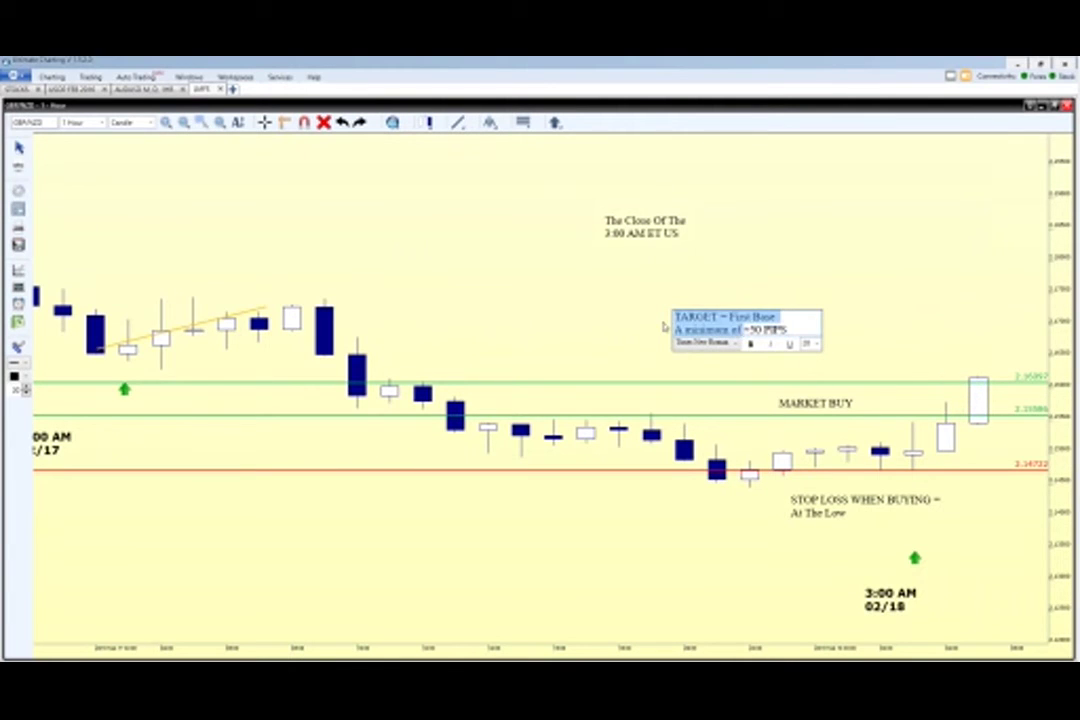
pyautogui.press('BackSpace')
pyautogui.press('Return')
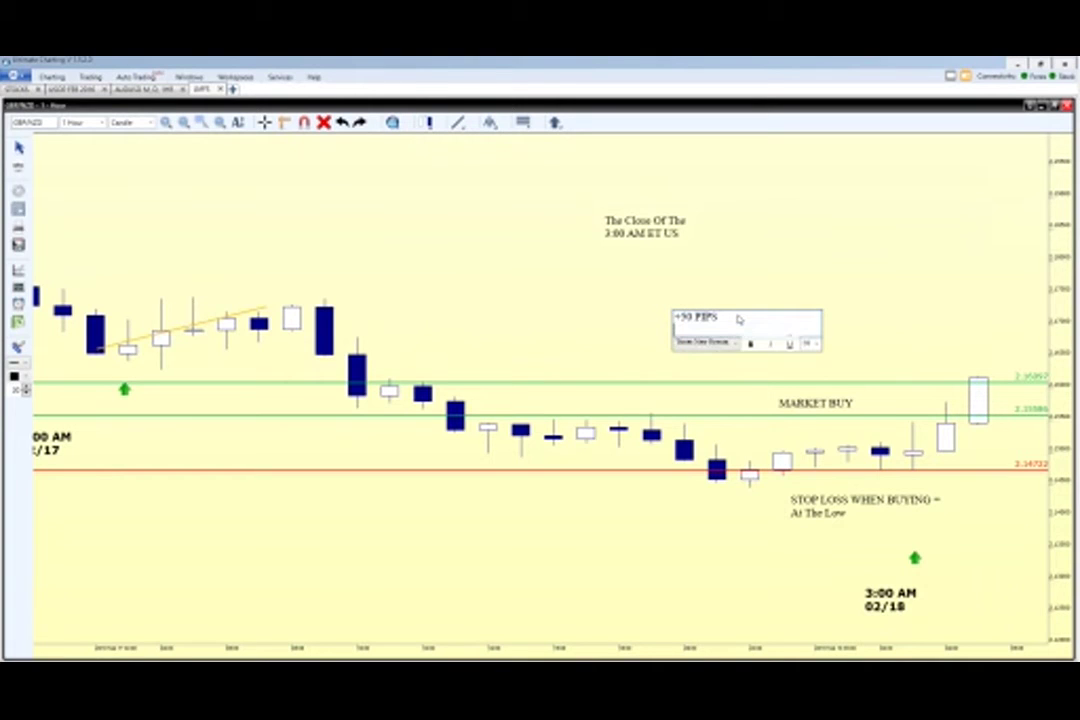
pyautogui.write('In')
pyautogui.write(' Clo')
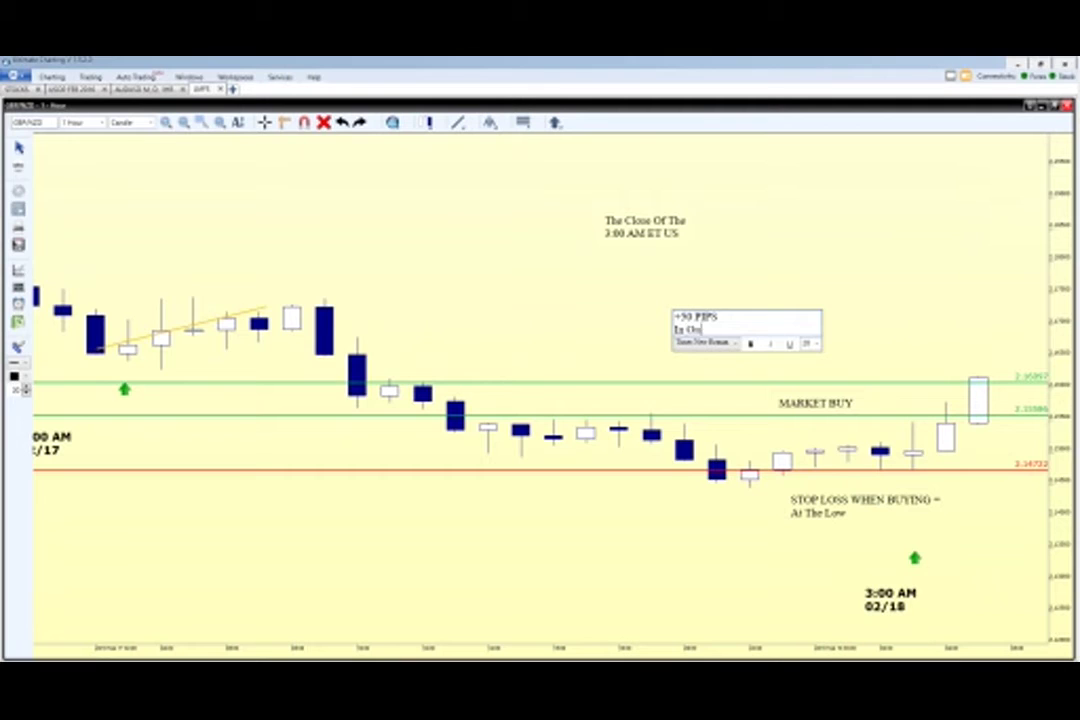
pyautogui.write(' Hour')
pyautogui.press('Return')
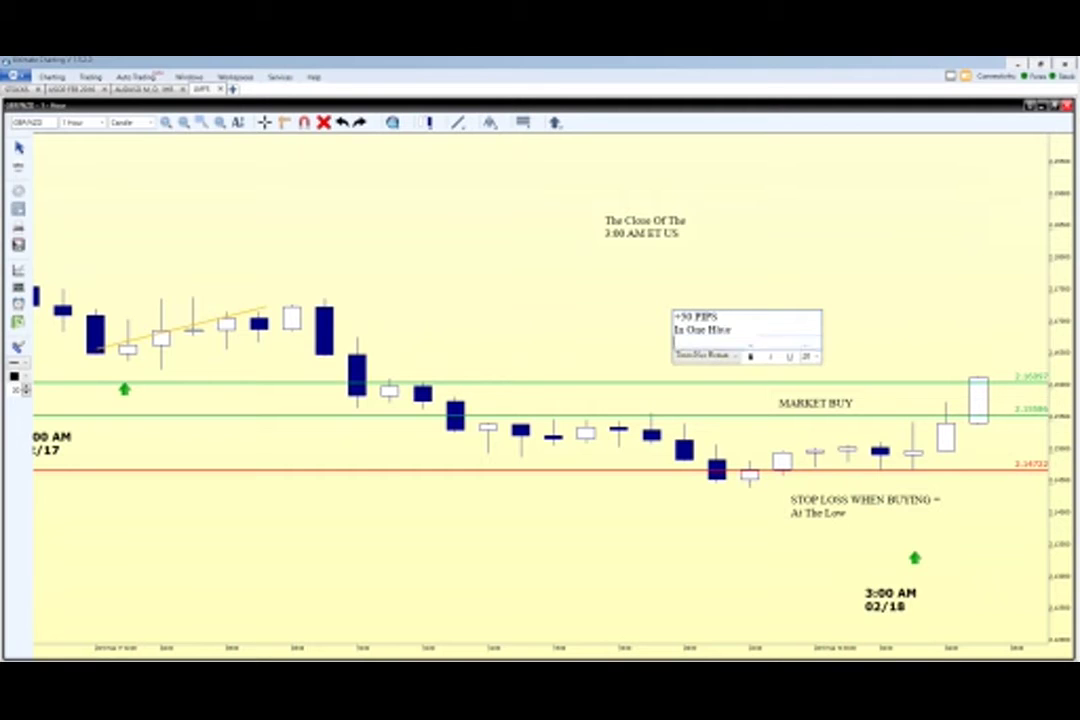
# Step: Add the lines "Mini = $50.00" and "Stand = $500.00" to the +50 PIPS note
pyautogui.write('Mi')
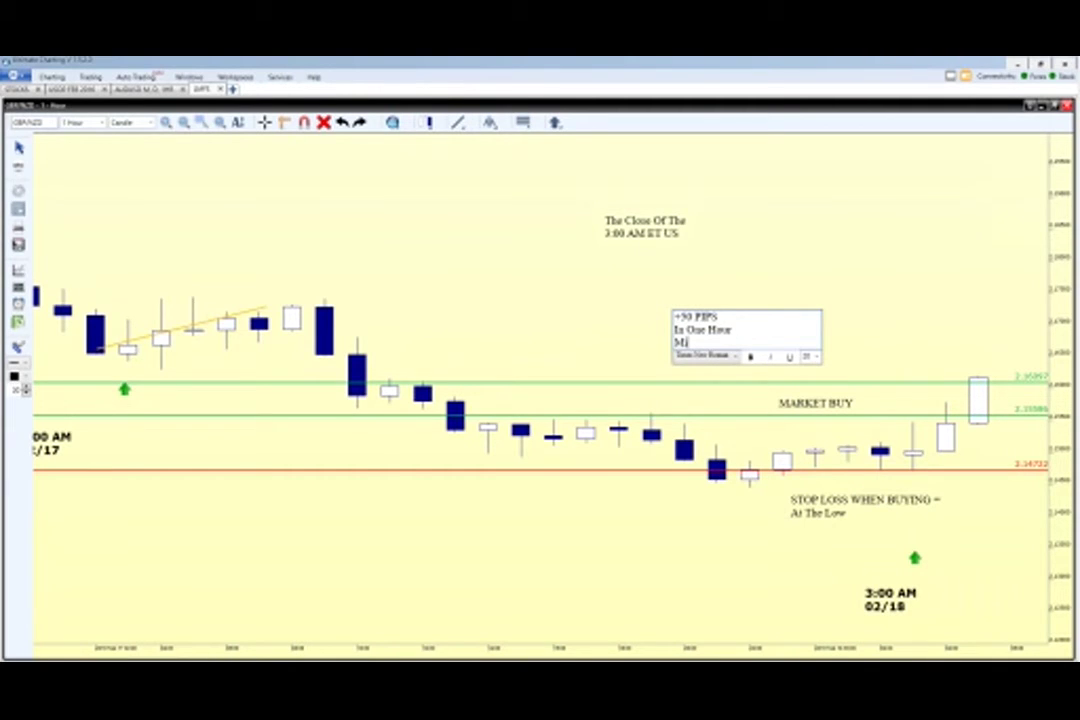
pyautogui.write('ni = $50.00')
pyautogui.press('Return')
pyautogui.write('Stand =')
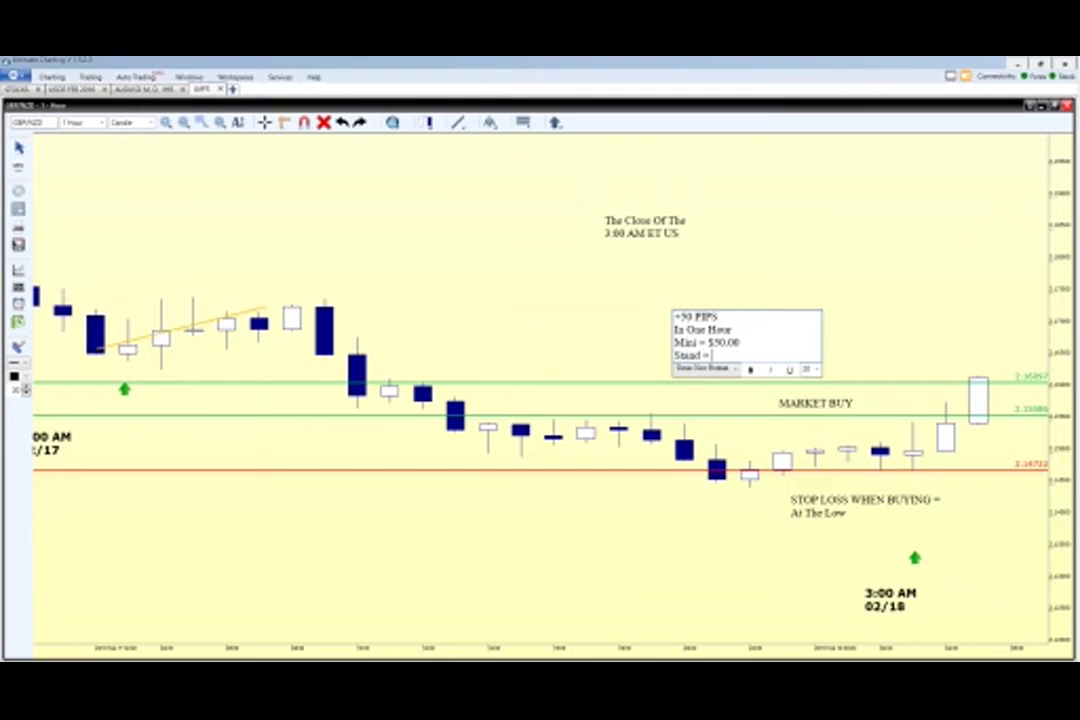
pyautogui.write(' $500.00')
pyautogui.click(790, 246)
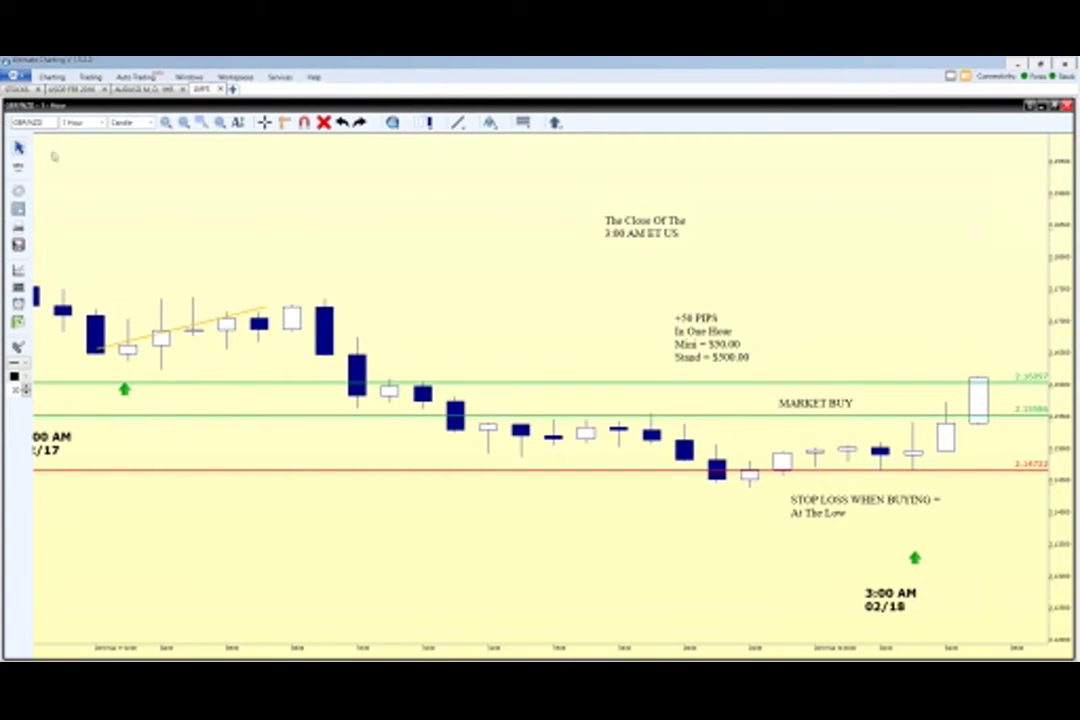
# Step: Move the +50 PIPS note up and right, and delete the "The Close Of The 3:00 AM ET US" note
pyautogui.moveTo(708, 324); pyautogui.dragTo(749, 281)
pyautogui.moveTo(655, 236); pyautogui.dragTo(597, 245)
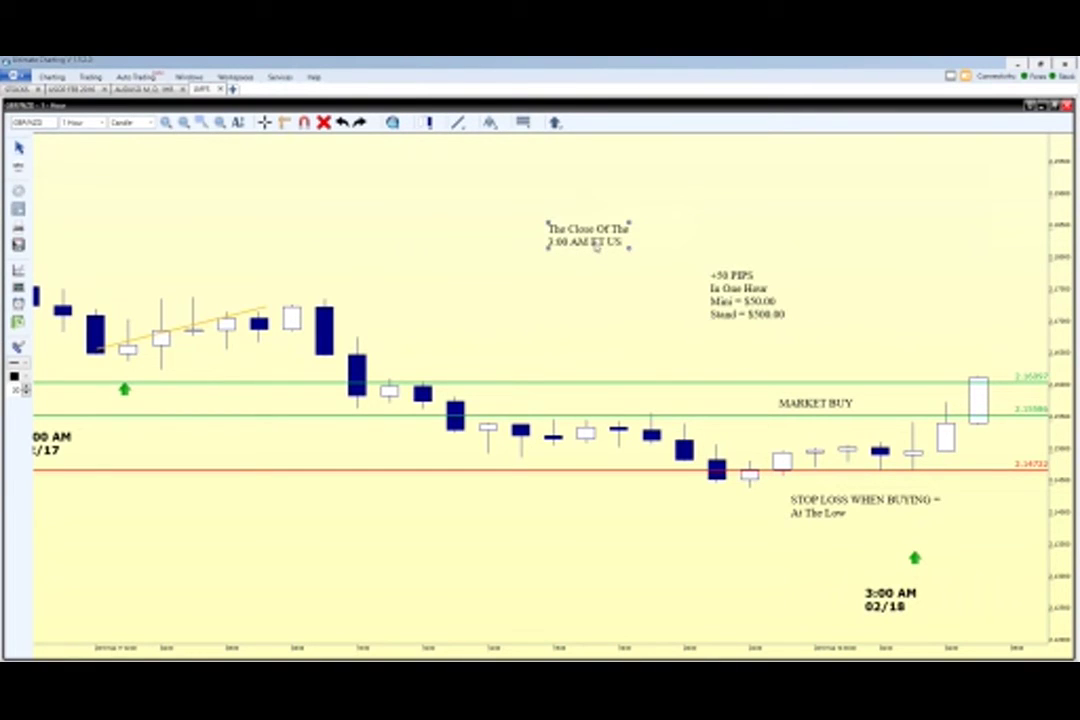
pyautogui.press('Delete')
# Step: Delete the MARKET BUY note, both green horizontal lines and the red stop-loss line
pyautogui.click(849, 509)
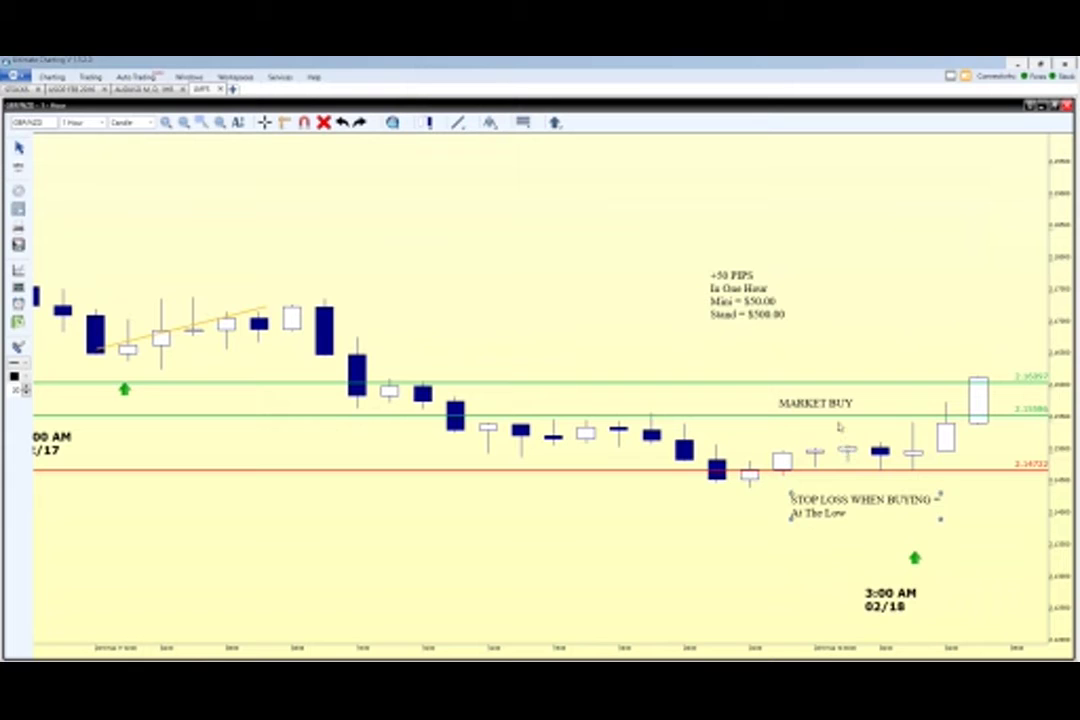
pyautogui.click(838, 404)
pyautogui.press('Delete')
pyautogui.click(856, 382)
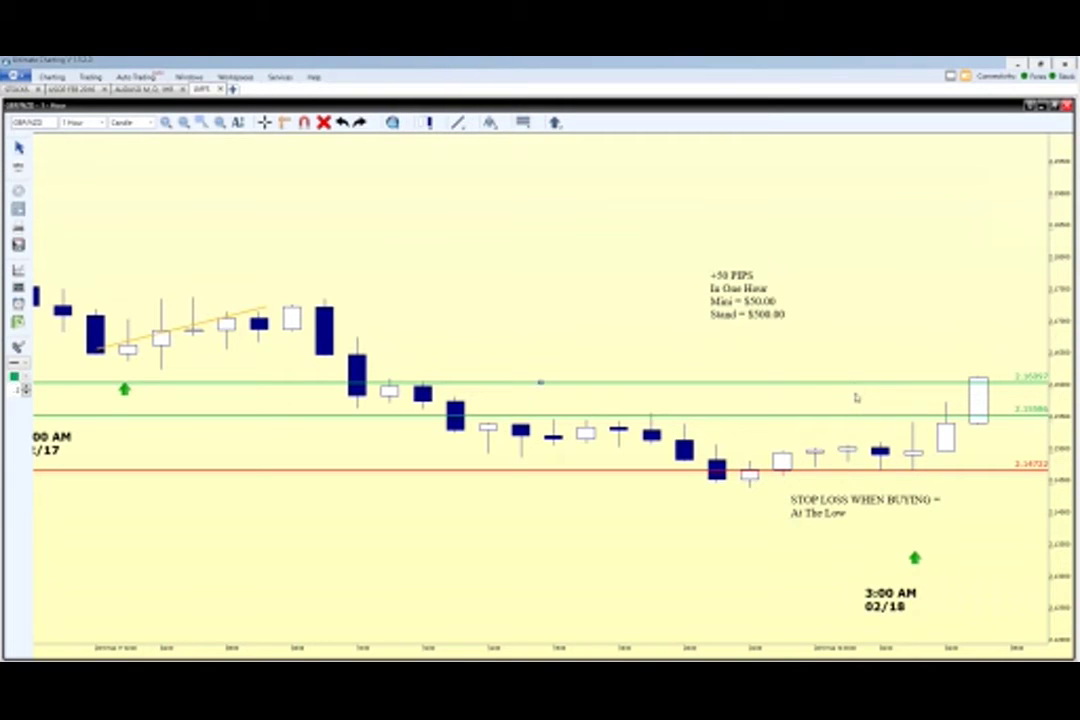
pyautogui.press('Delete')
pyautogui.press('Delete')
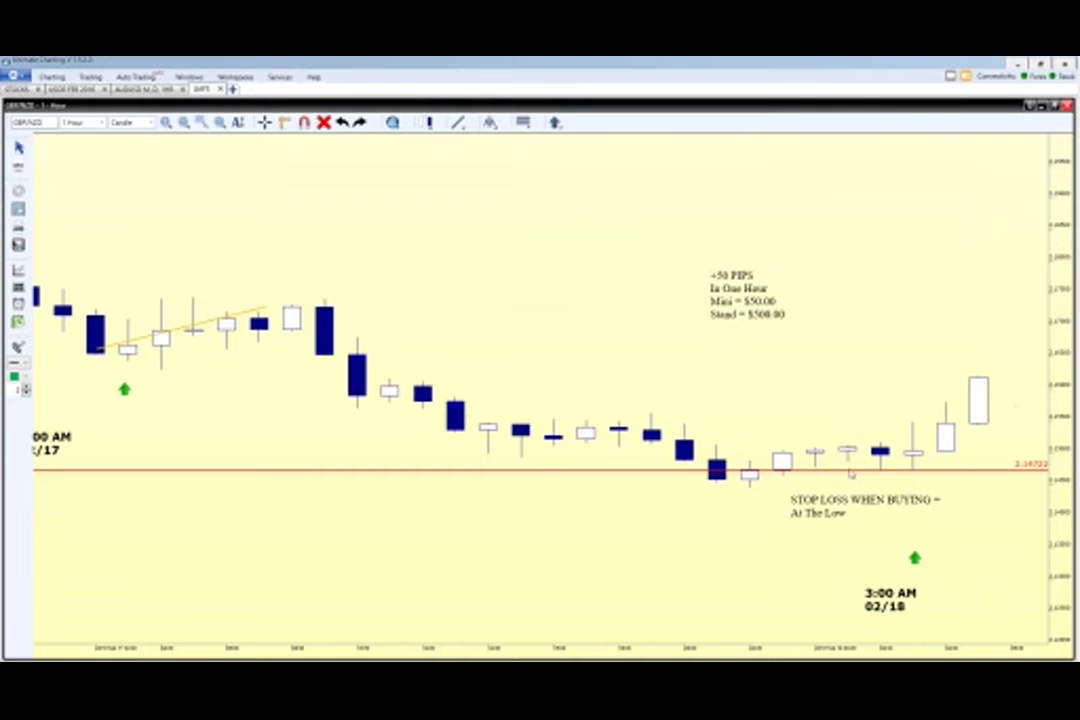
pyautogui.press('Delete')
# Step: Advance the chart past the rally and move the +50 PIPS note up and right, above the rally candles
pyautogui.moveTo(849, 400); pyautogui.dragTo(738, 405)
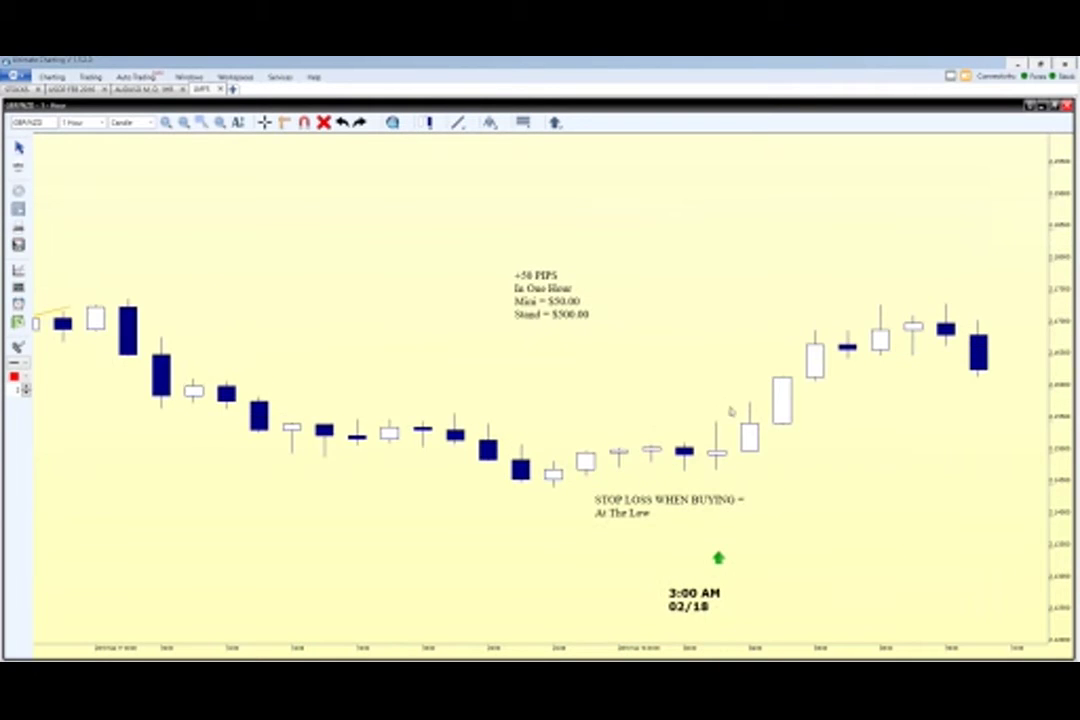
pyautogui.moveTo(345, 316); pyautogui.dragTo(624, 275)
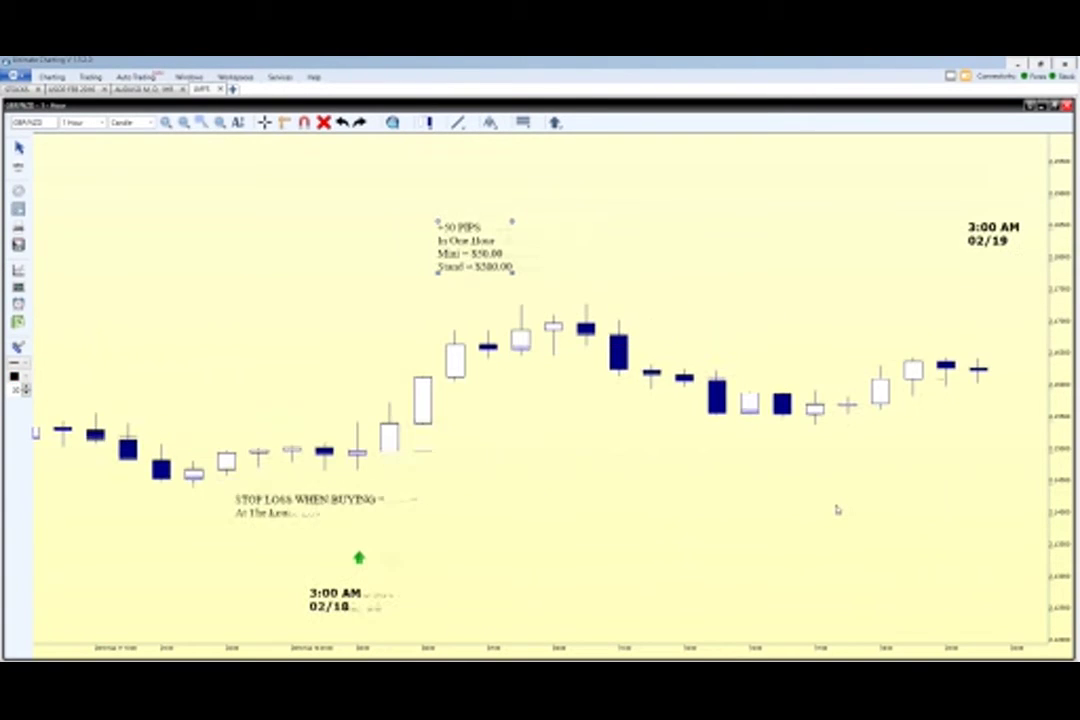
pyautogui.press('Right')
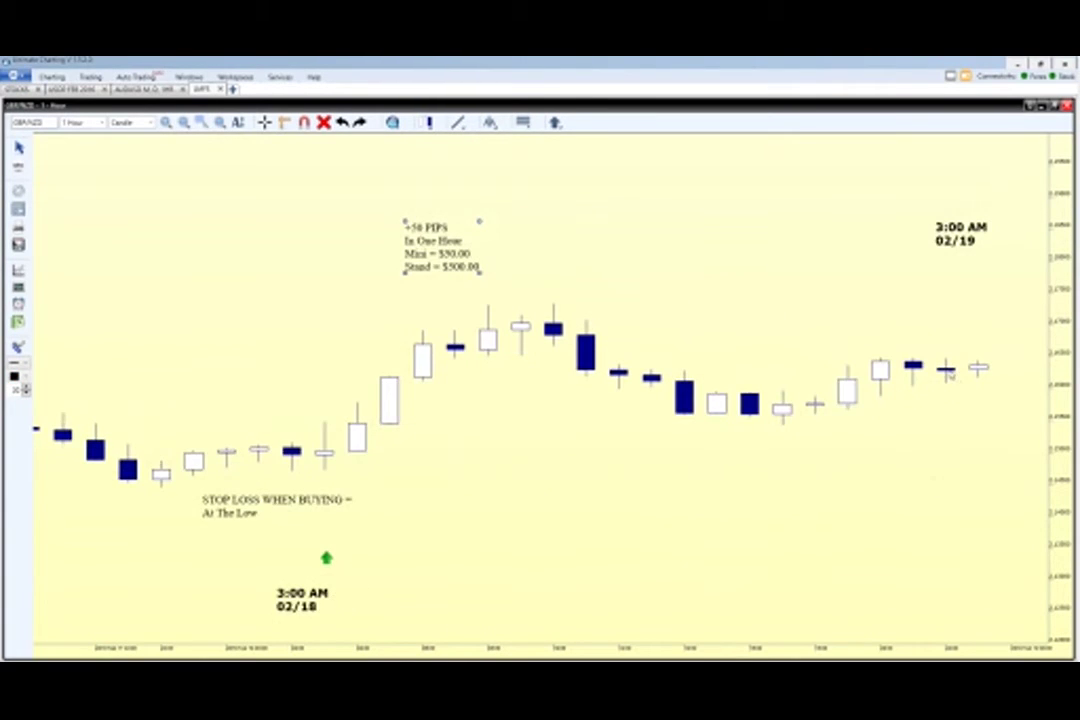
# Step: Advance the chart to the 3:00 AM 02/19 candle and move the red down arrow directly above it
pyautogui.click(948, 372)
pyautogui.press('Right')
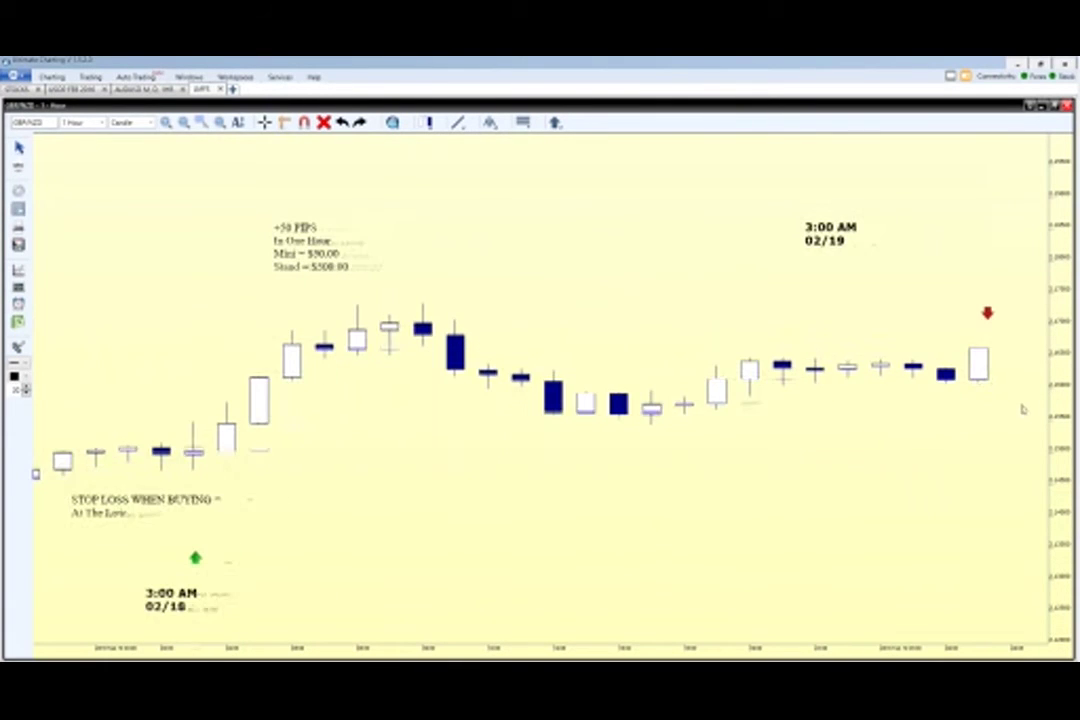
pyautogui.click(979, 373)
pyautogui.moveTo(987, 313); pyautogui.dragTo(976, 316)
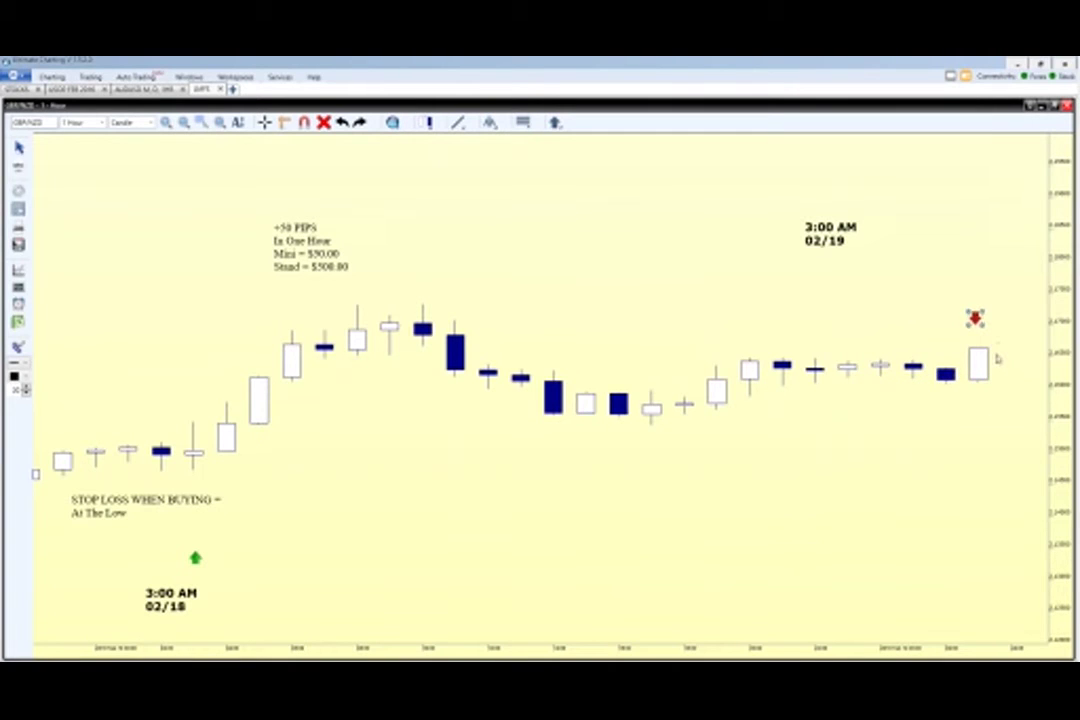
# Step: Move the 3:00 AM 02/19 label and red down arrow higher above the last candle, and the +50 PIPS note up and right
pyautogui.click(980, 363)
pyautogui.click(830, 231)
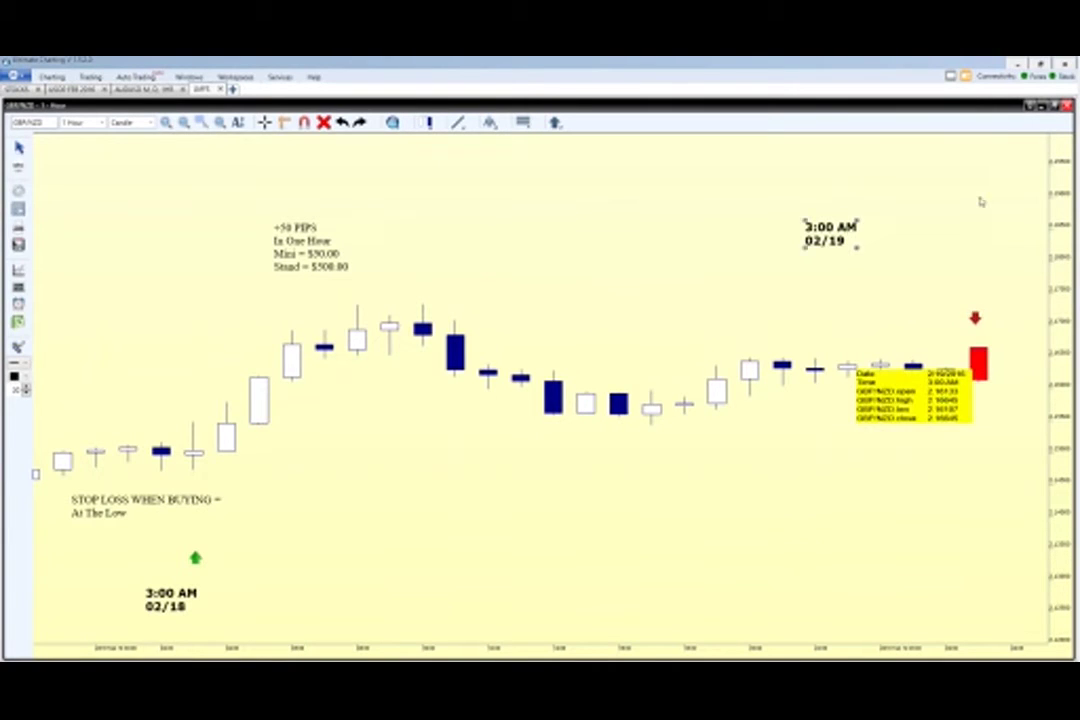
pyautogui.moveTo(980, 199); pyautogui.dragTo(978, 186)
pyautogui.moveTo(976, 319); pyautogui.dragTo(978, 226)
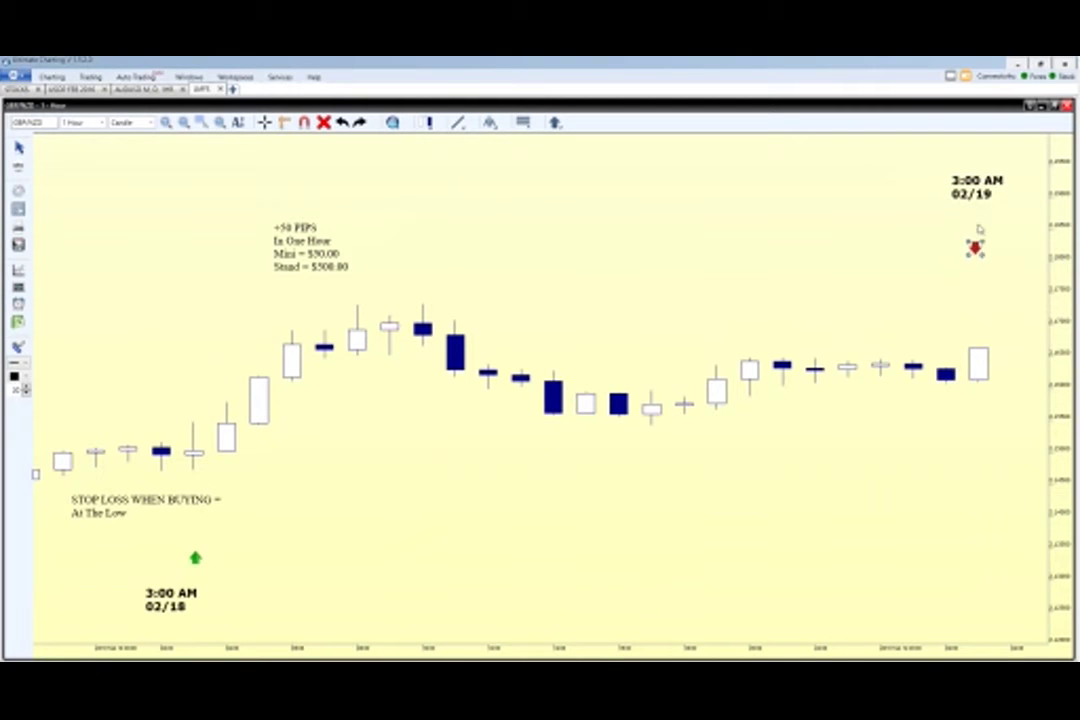
pyautogui.moveTo(325, 244); pyautogui.dragTo(692, 183)
pyautogui.click(795, 329)
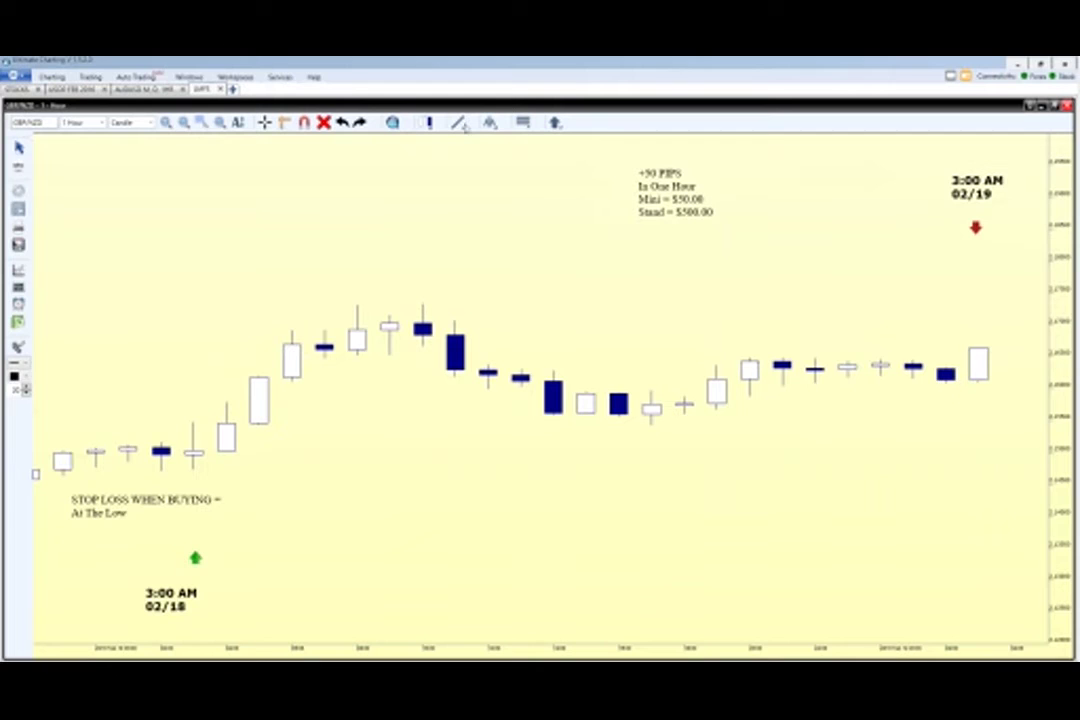
# Step: Draw a green horizontal line at about 2.1674, just above the high of the 3:00 AM 02/19 candle
pyautogui.click(458, 122)
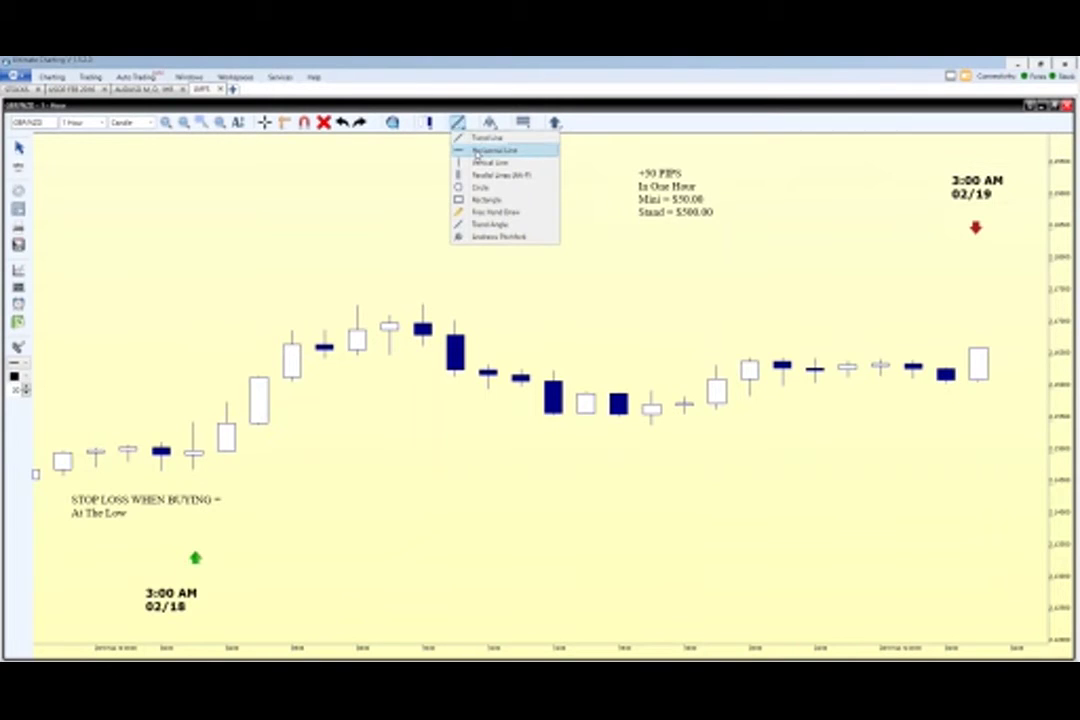
pyautogui.click(476, 151)
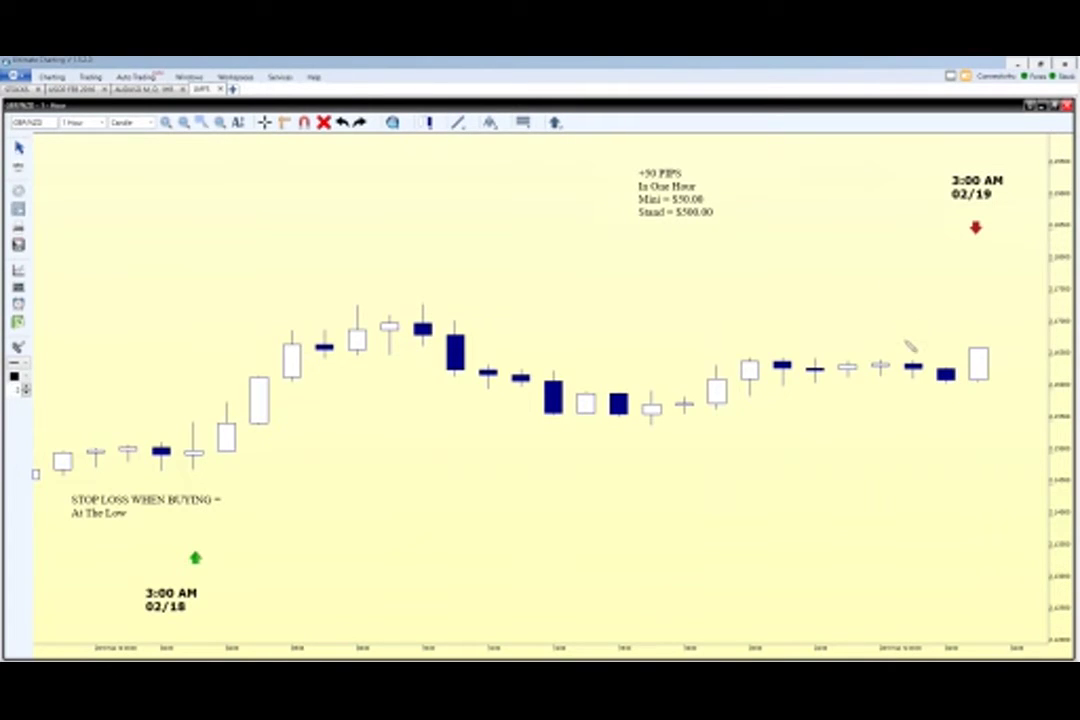
pyautogui.click(909, 347)
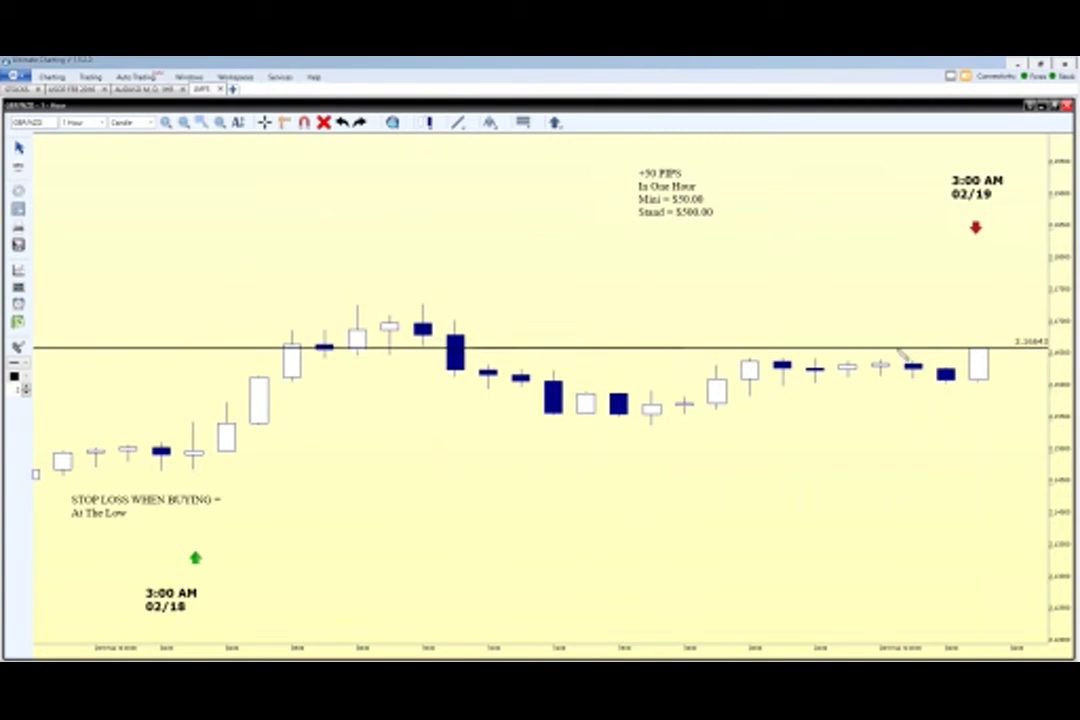
pyautogui.rightClick(904, 349)
pyautogui.click(928, 436)
pyautogui.click(25, 383)
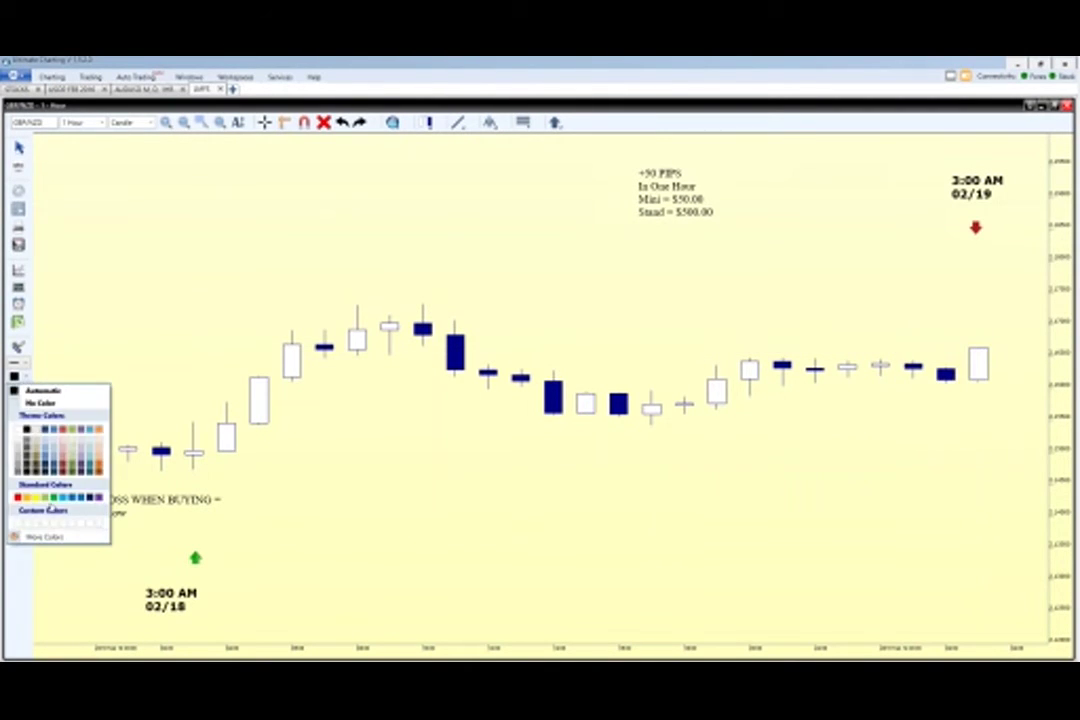
pyautogui.click(47, 429)
pyautogui.click(921, 349)
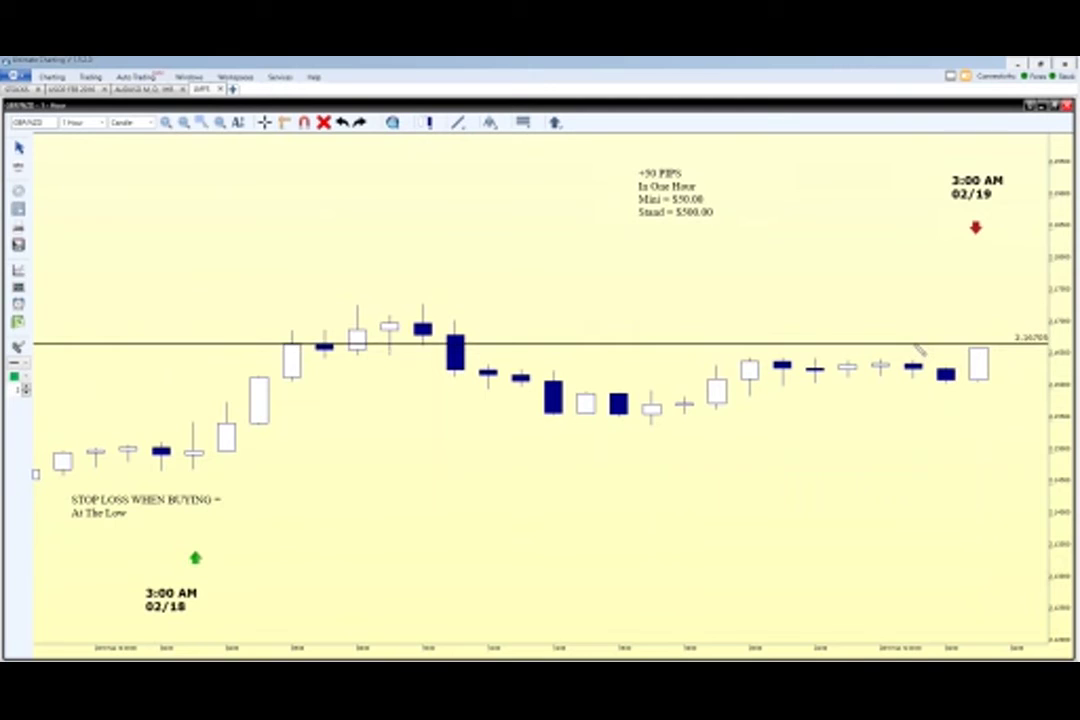
pyautogui.click(920, 341)
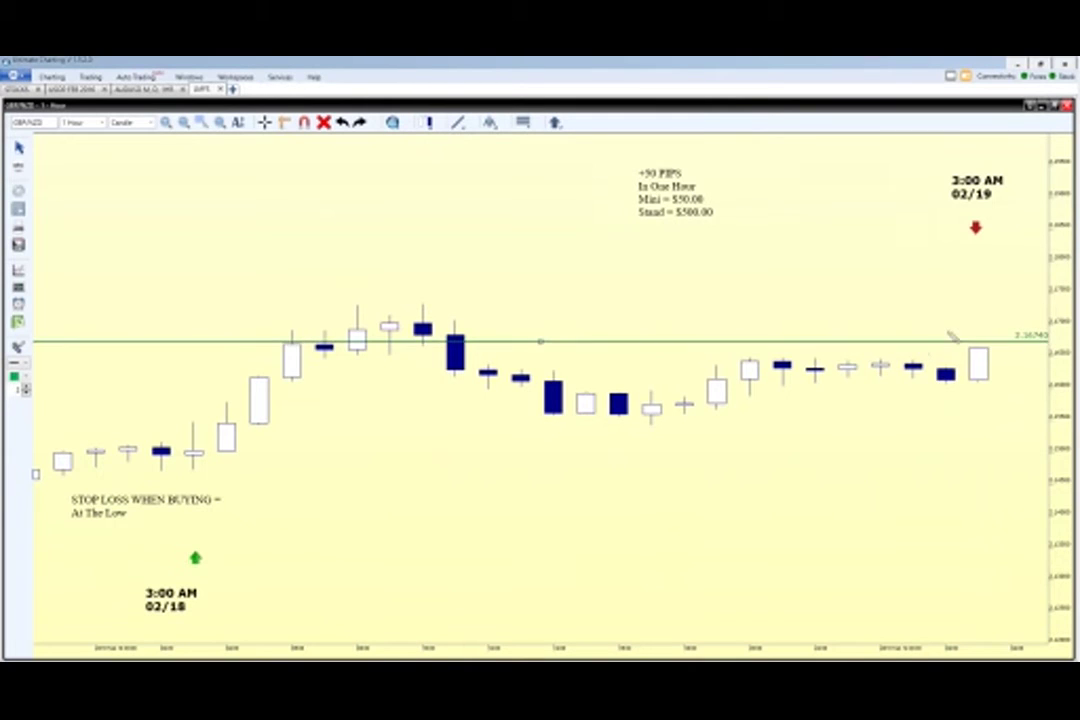
# Step: Add a text note reading "ENTRY BUY = +10 PIPS Above The High" on two lines above the green line
pyautogui.click(18, 166)
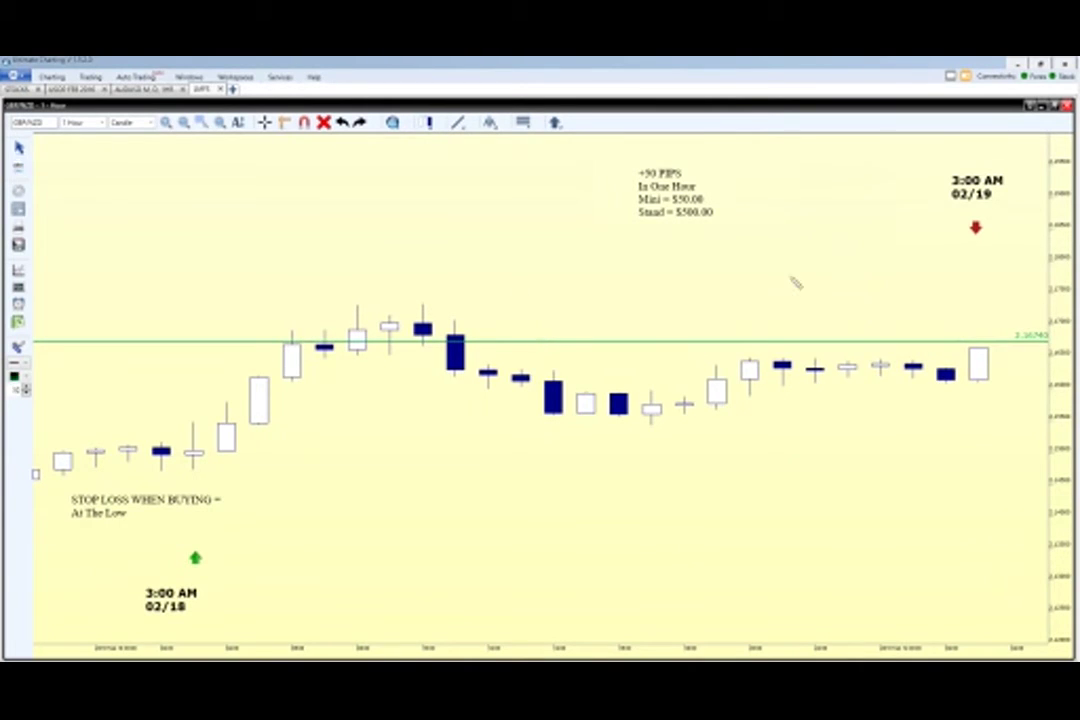
pyautogui.click(795, 283)
pyautogui.write('ENTRY BU')
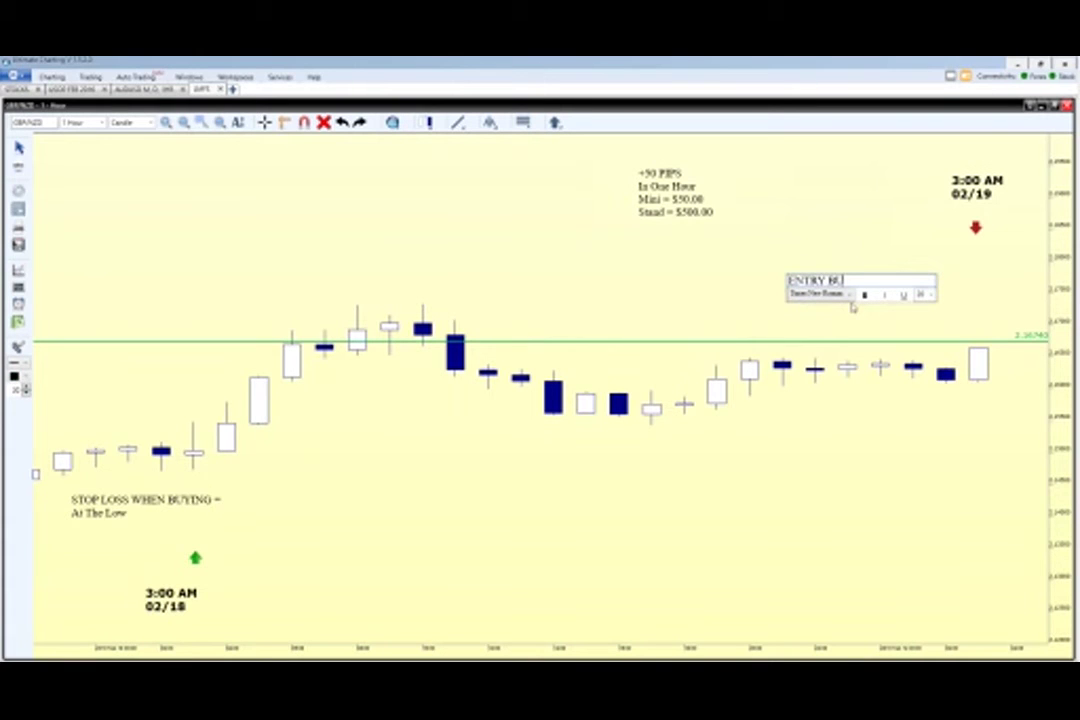
pyautogui.write('Y =')
pyautogui.press('Return')
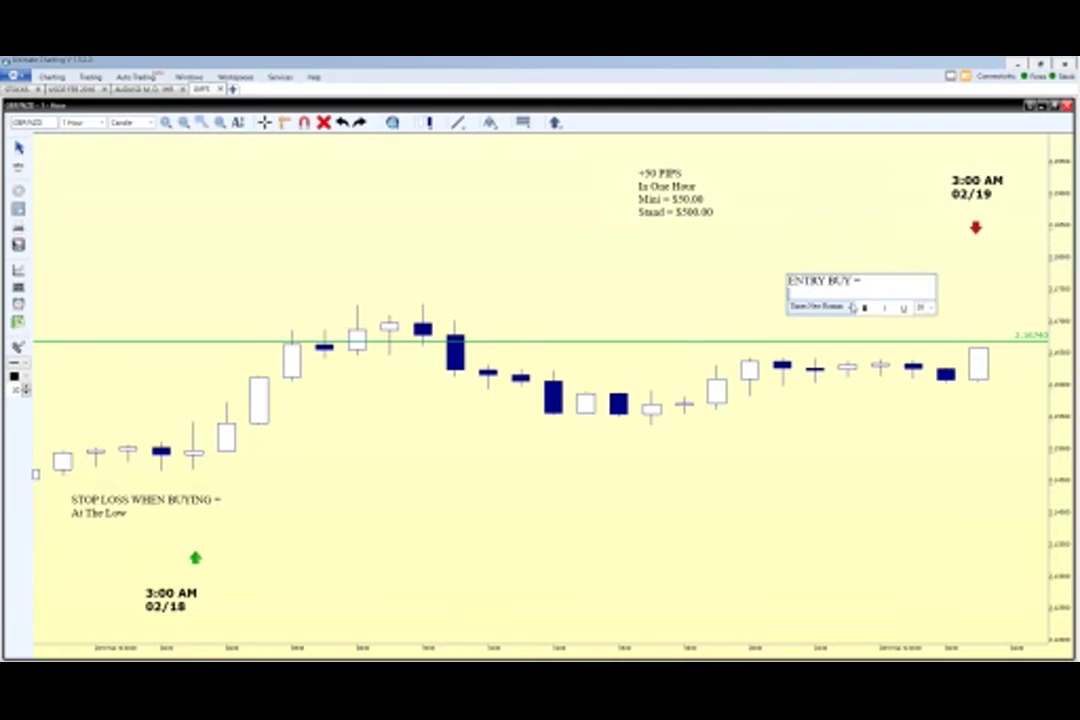
pyautogui.write('+10 PIPS At')
pyautogui.write('ove T')
pyautogui.press('BackSpace')
pyautogui.press('BackSpace')
pyautogui.write('The High')
pyautogui.click(675, 262)
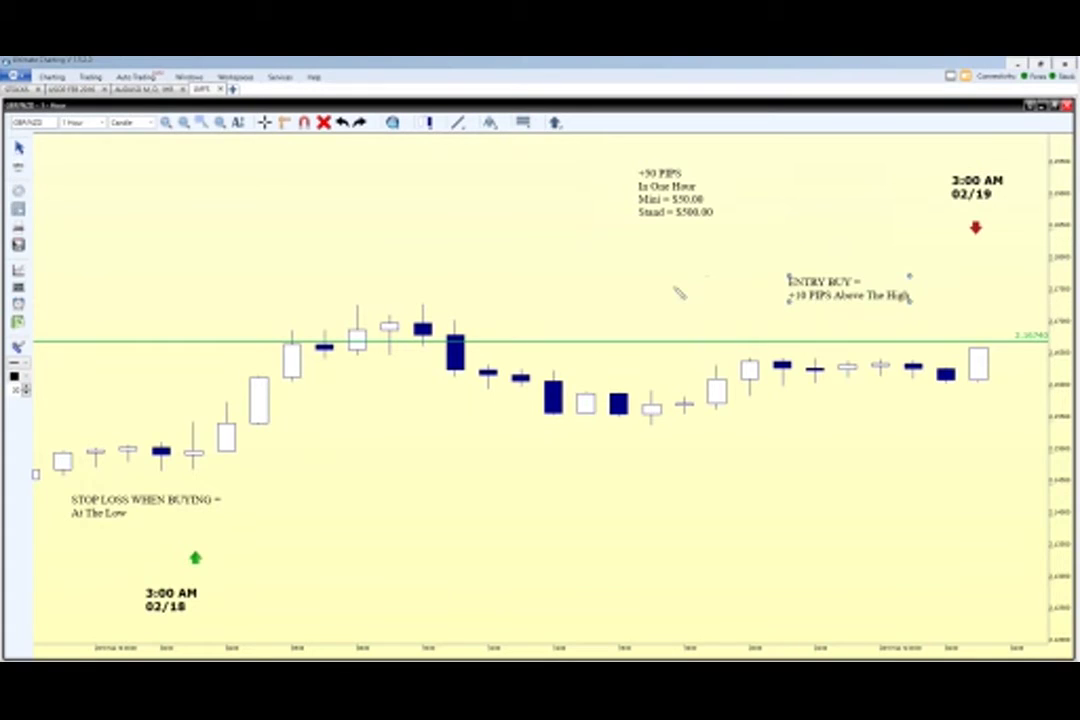
pyautogui.click(675, 288)
# Step: Move the ENTRY BUY note down so it sits just above the green line
pyautogui.click(18, 148)
pyautogui.click(841, 299)
pyautogui.moveTo(841, 316); pyautogui.dragTo(835, 323)
pyautogui.click(912, 463)
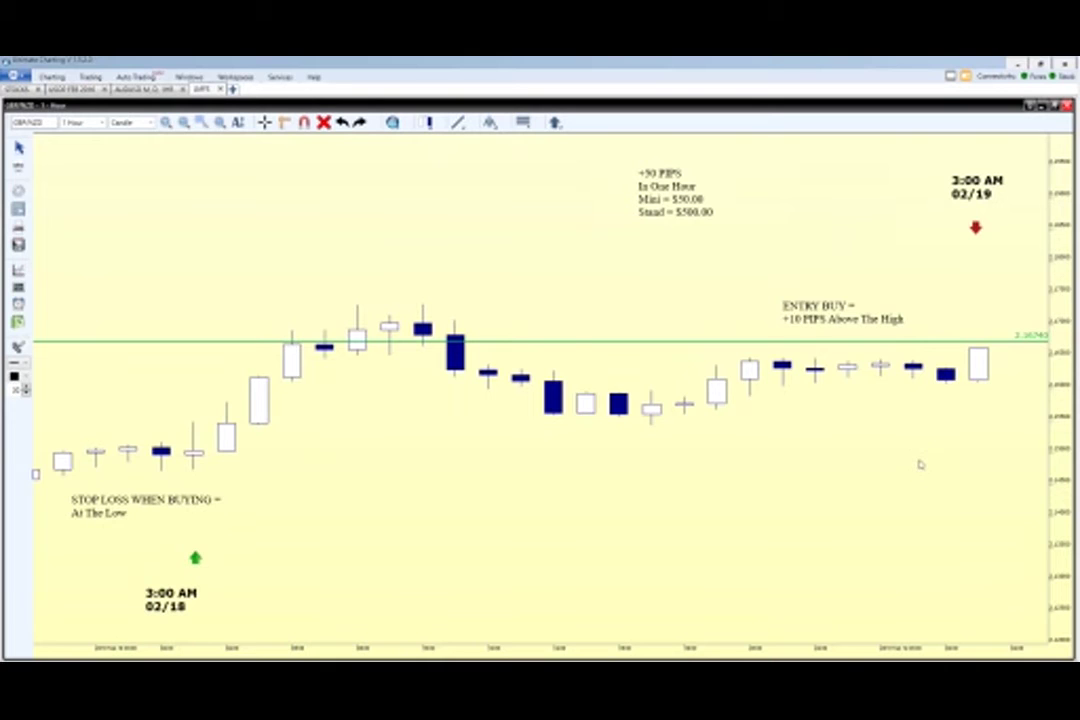
# Step: Draw a second green horizontal line at about 2.1604, just below the low of the 3:00 AM 02/19 candle
pyautogui.click(458, 122)
pyautogui.click(482, 150)
pyautogui.click(999, 384)
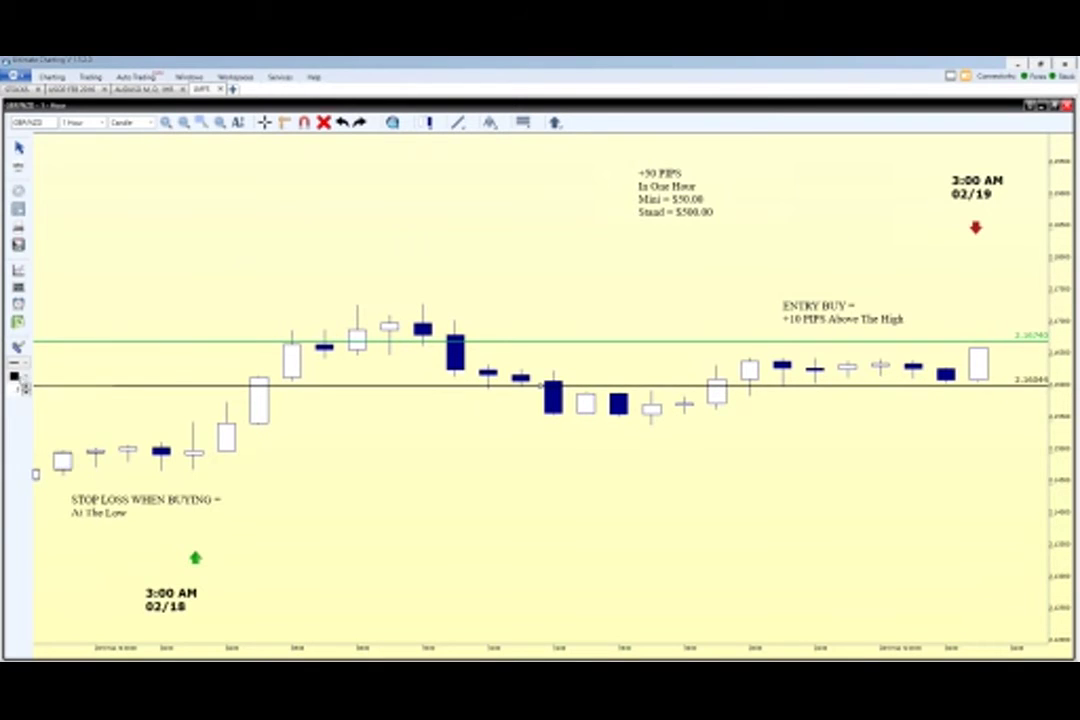
pyautogui.click(16, 376)
pyautogui.click(54, 497)
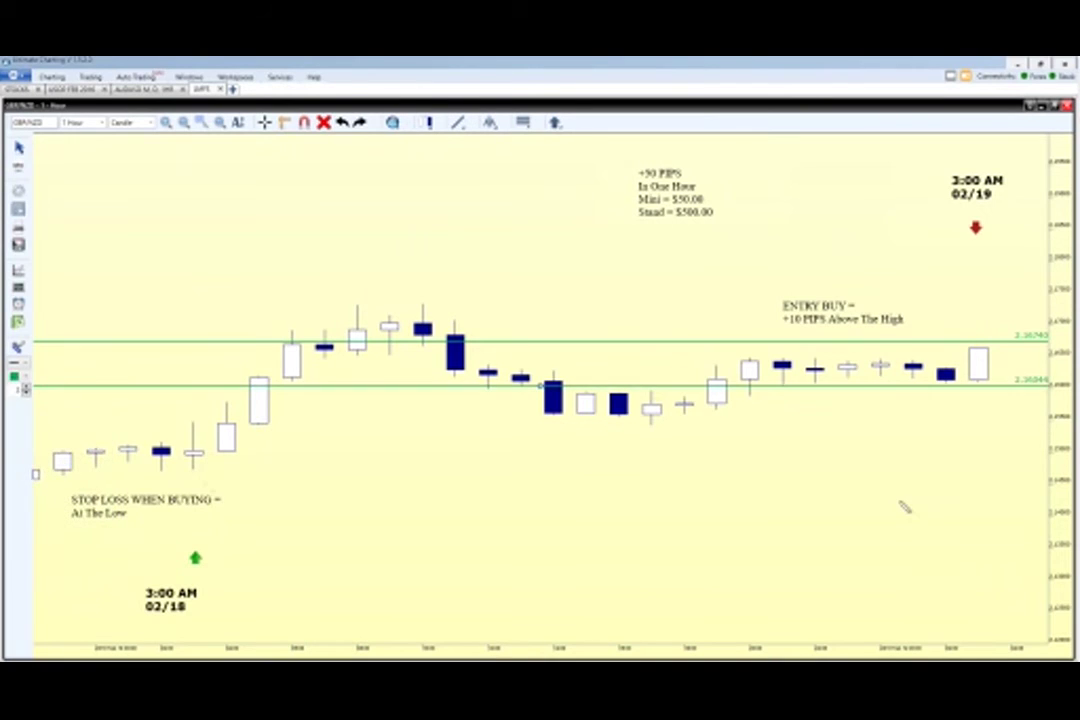
# Step: Add a two-line text note reading "ENTRY SELL = -5 PIPS Below The Low" beneath the lower green line
pyautogui.click(18, 167)
pyautogui.click(805, 405)
pyautogui.write('ENTR')
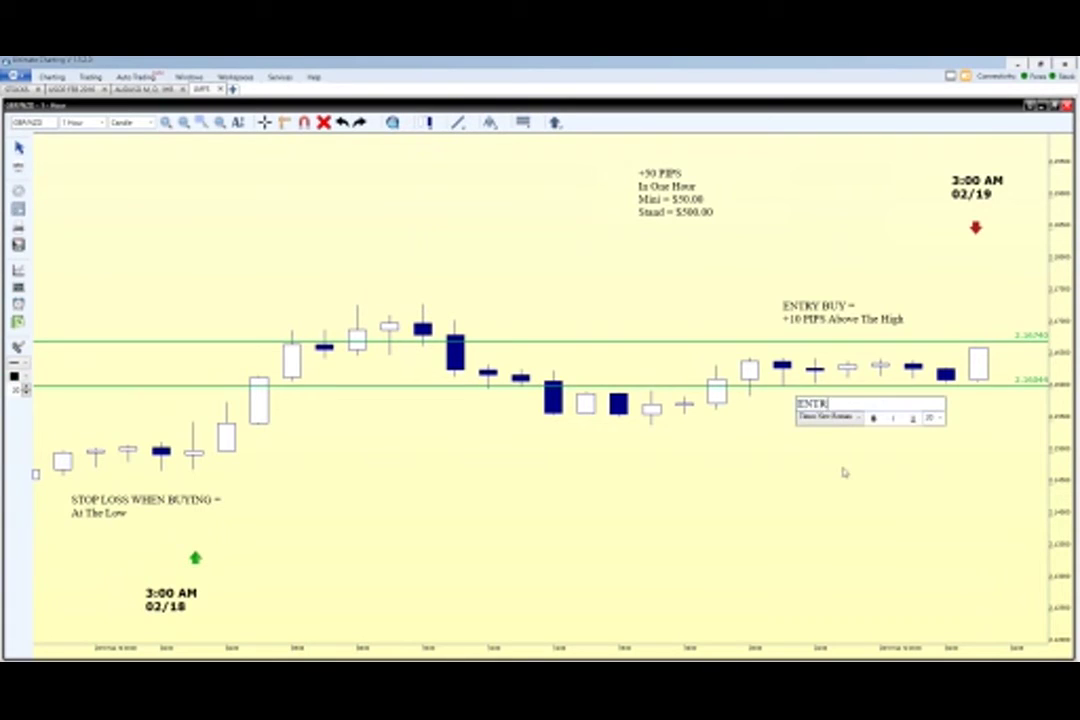
pyautogui.write('Y SELL =')
pyautogui.press('Return')
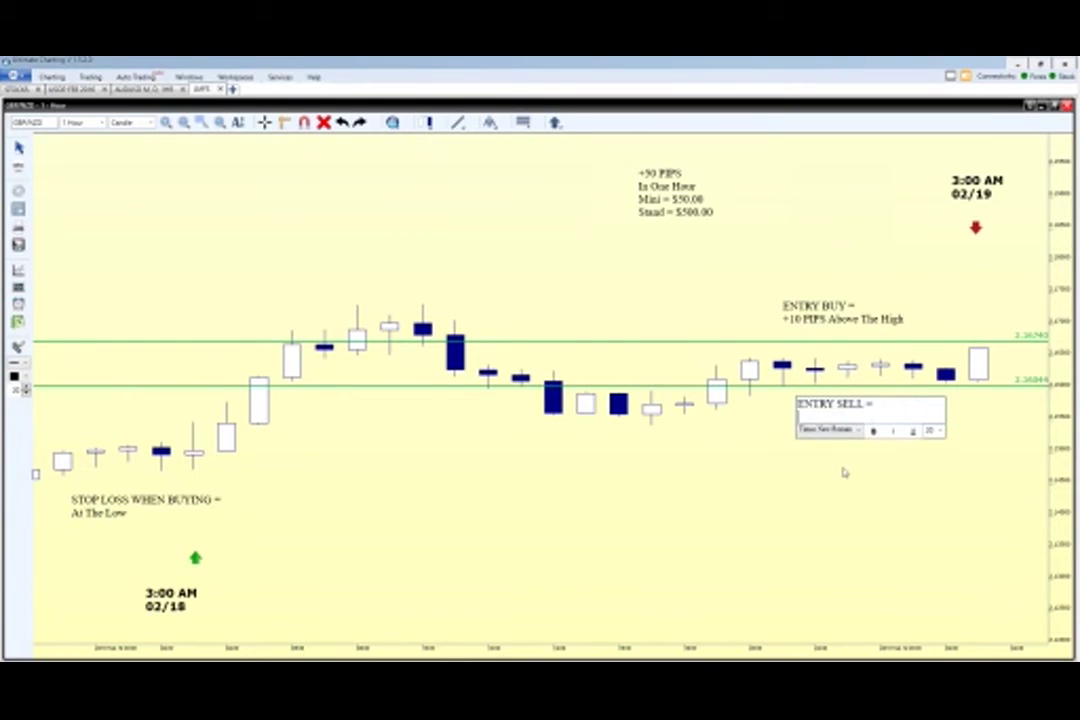
pyautogui.write('-5 PIPS Below The Low')
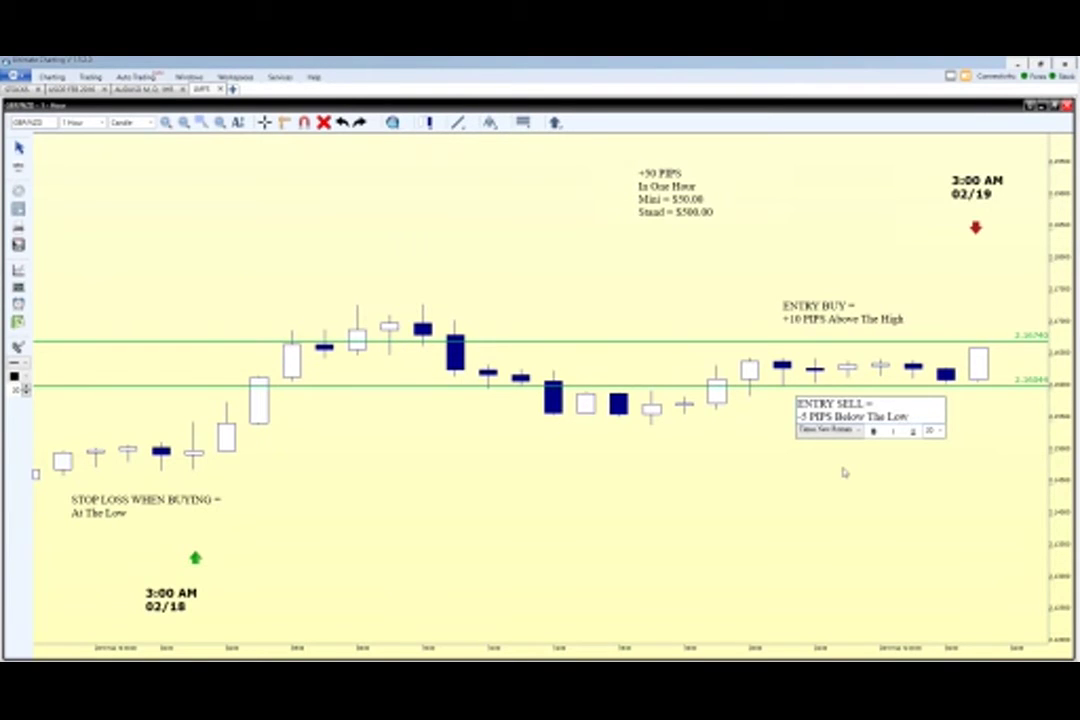
pyautogui.click(940, 503)
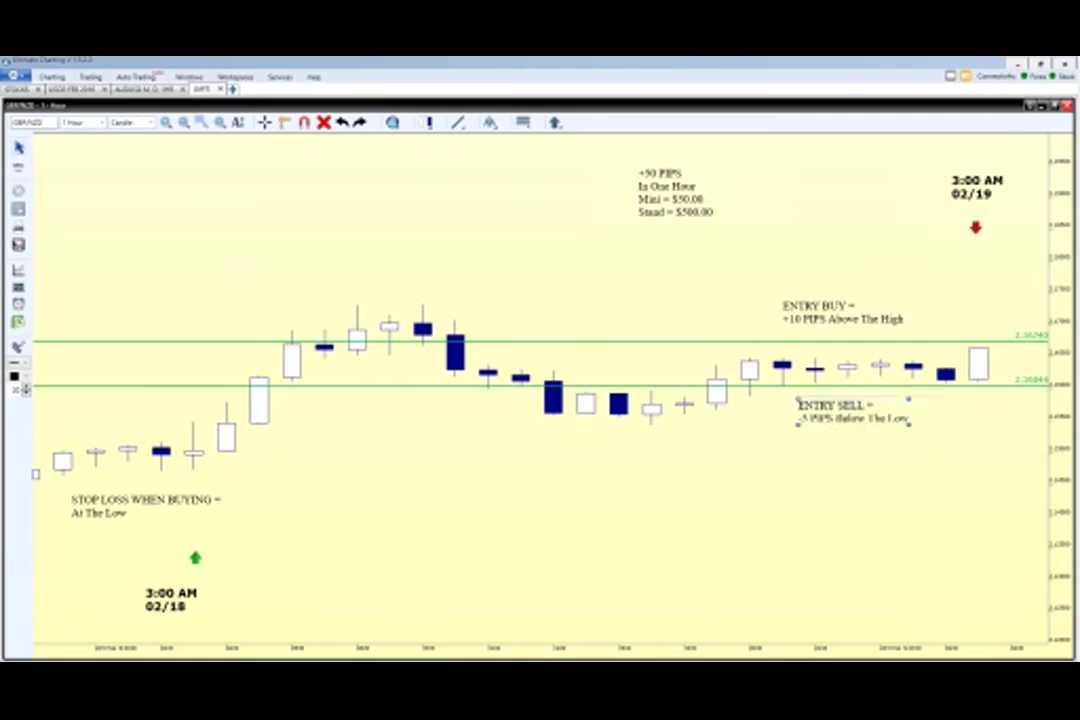
# Step: Advance the chart by one candle and reposition the ENTRY SELL note slightly right, beneath the lower green line
pyautogui.click(18, 148)
pyautogui.moveTo(846, 425); pyautogui.dragTo(841, 426)
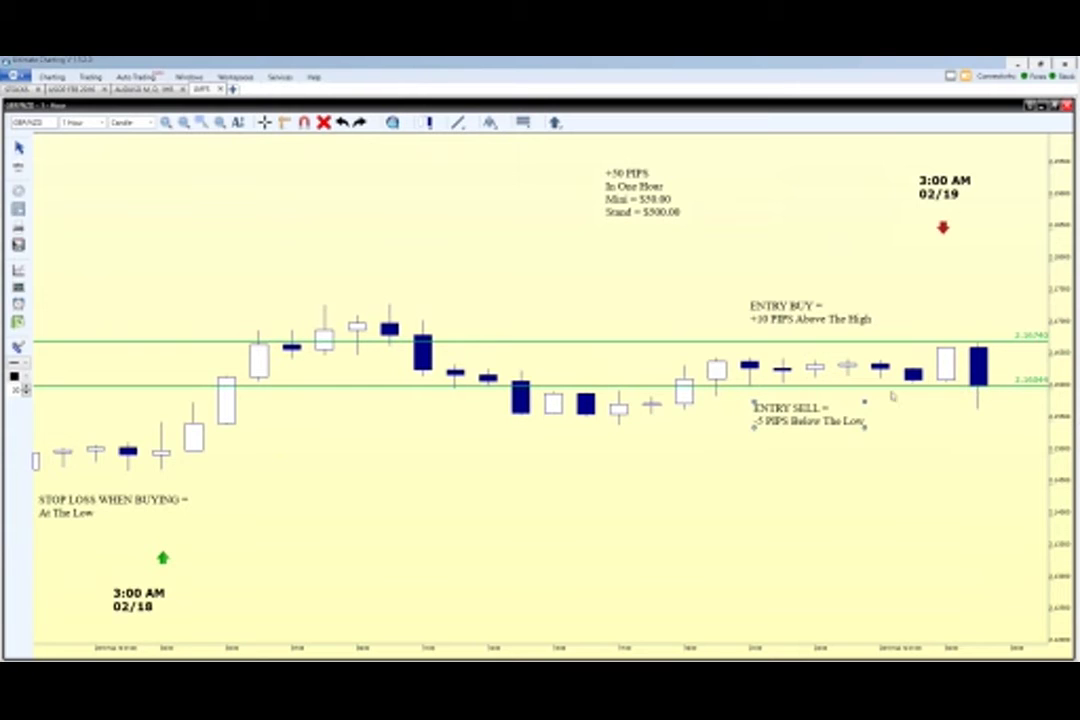
pyautogui.moveTo(836, 408); pyautogui.dragTo(850, 410)
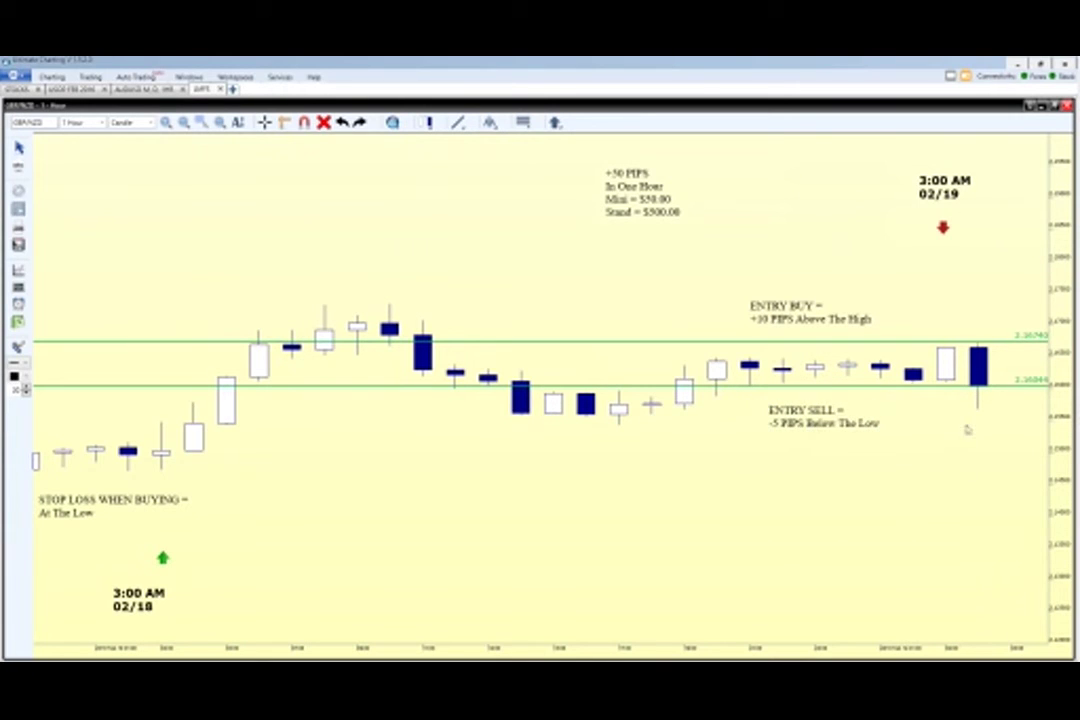
# Step: Draw a temporary downward arrow below the 3:00 AM 02/19 candle and delete it
pyautogui.click(457, 122)
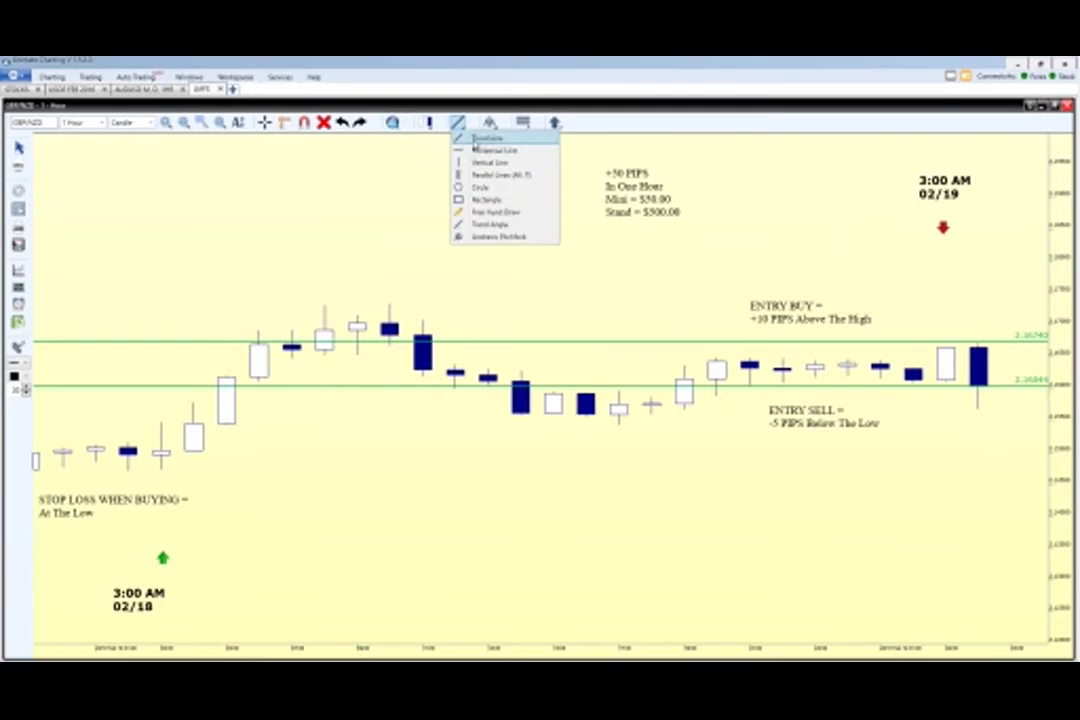
pyautogui.click(474, 141)
pyautogui.moveTo(945, 409); pyautogui.dragTo(952, 552)
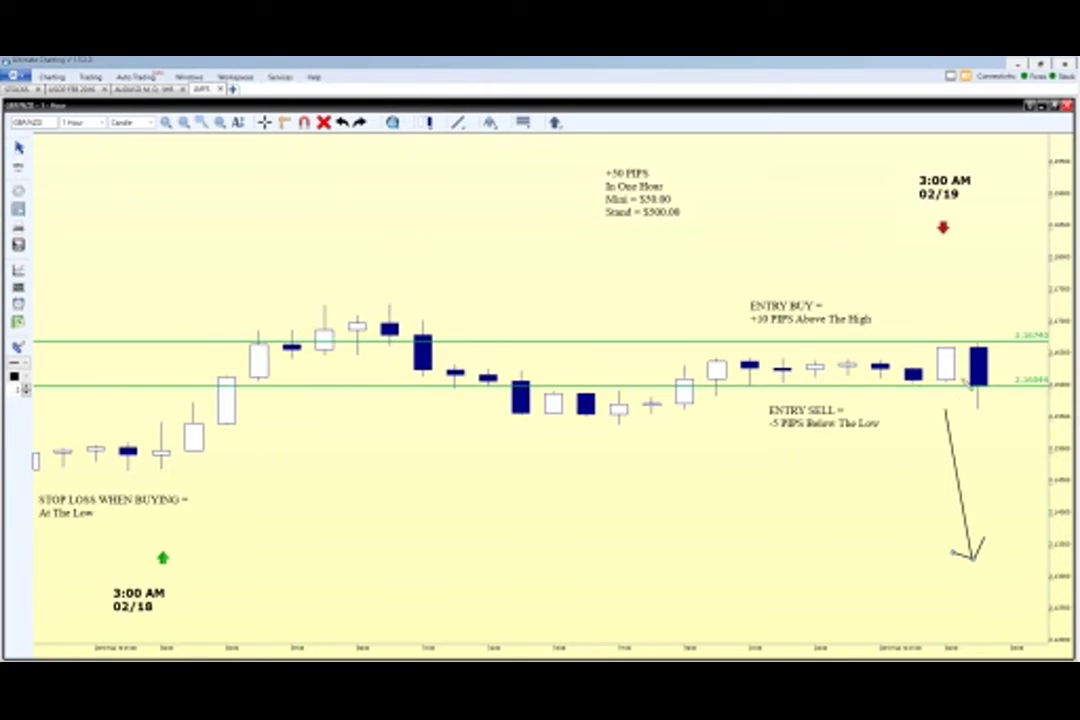
pyautogui.click(19, 148)
pyautogui.press('Delete')
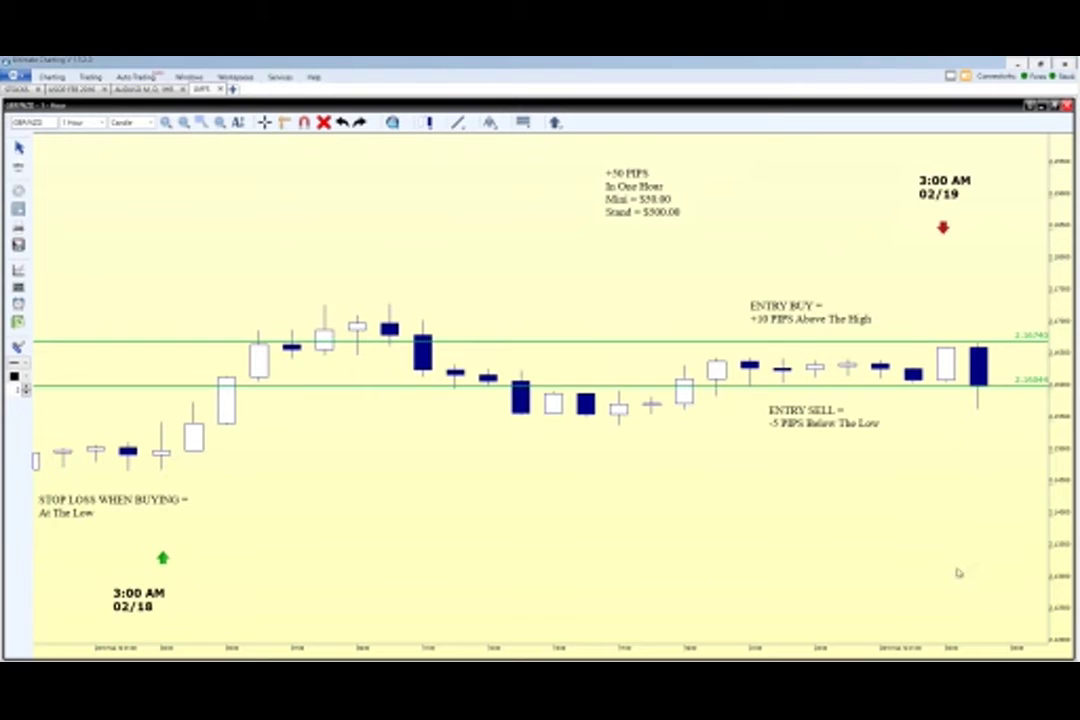
# Step: Replace the ENTRY SELL note's text with "MARKET SELL" and move it right, just under the lower green line
pyautogui.click(831, 426)
pyautogui.doubleClick(830, 427)
pyautogui.moveTo(892, 426); pyautogui.dragTo(750, 414)
pyautogui.write('MARKET SELL')
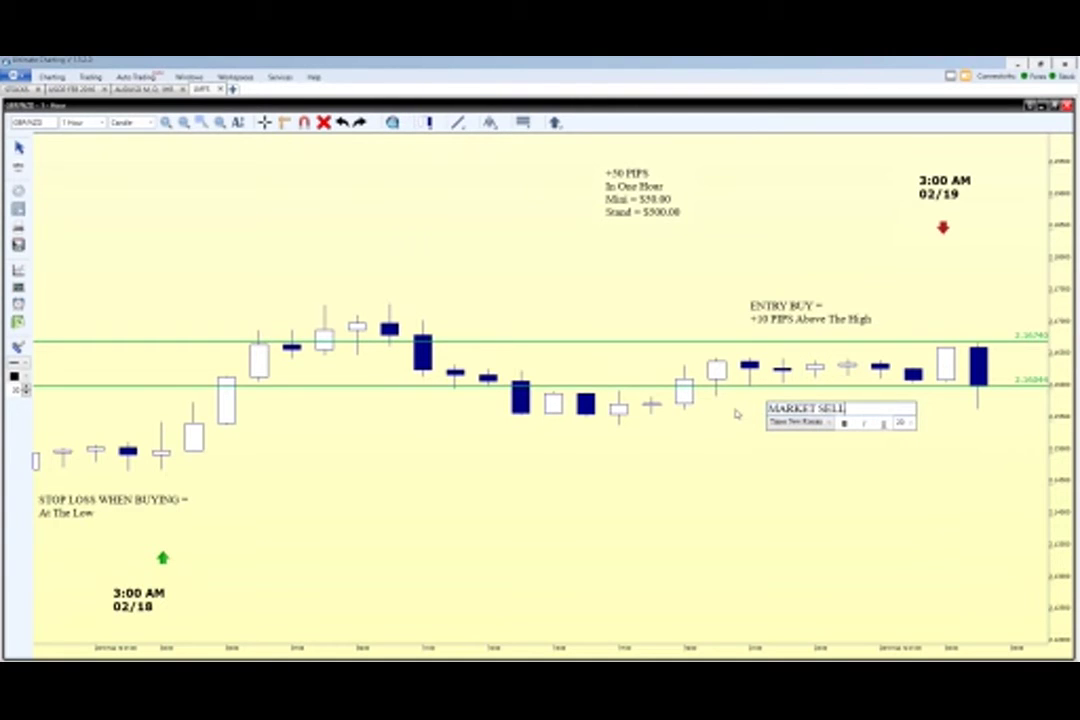
pyautogui.click(742, 414)
pyautogui.moveTo(838, 412); pyautogui.dragTo(893, 403)
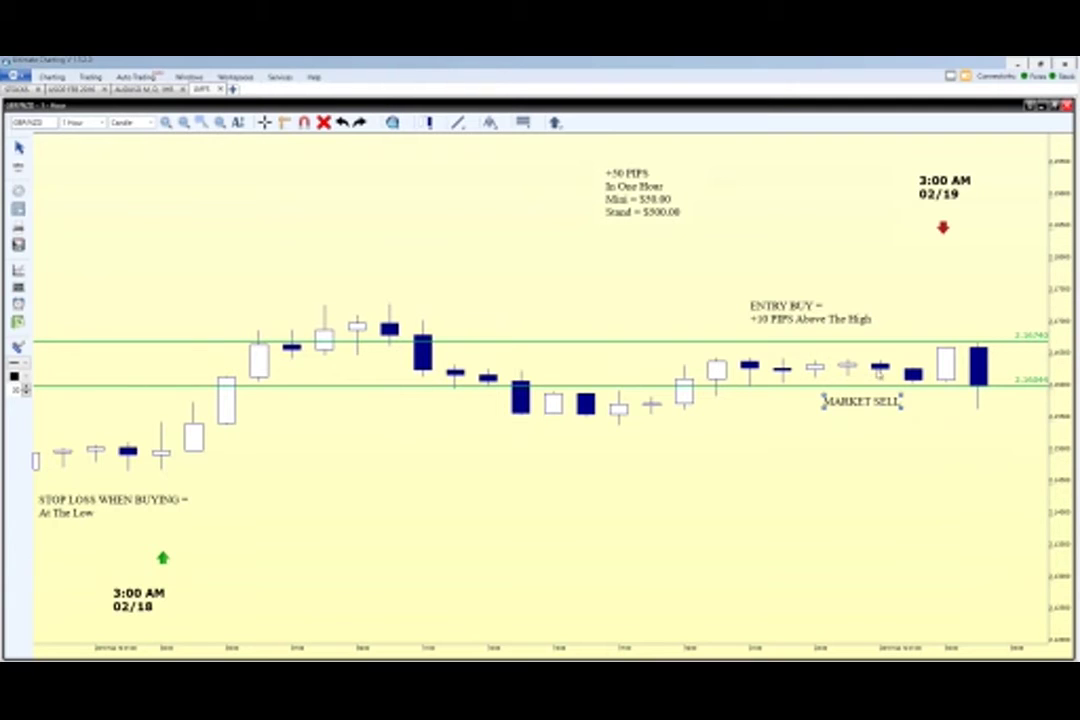
# Step: Delete the upper green line and ENTRY BUY note, and draw a red horizontal line at about 2.1672, just above the 02/19 candle's high
pyautogui.click(878, 343)
pyautogui.press('Delete')
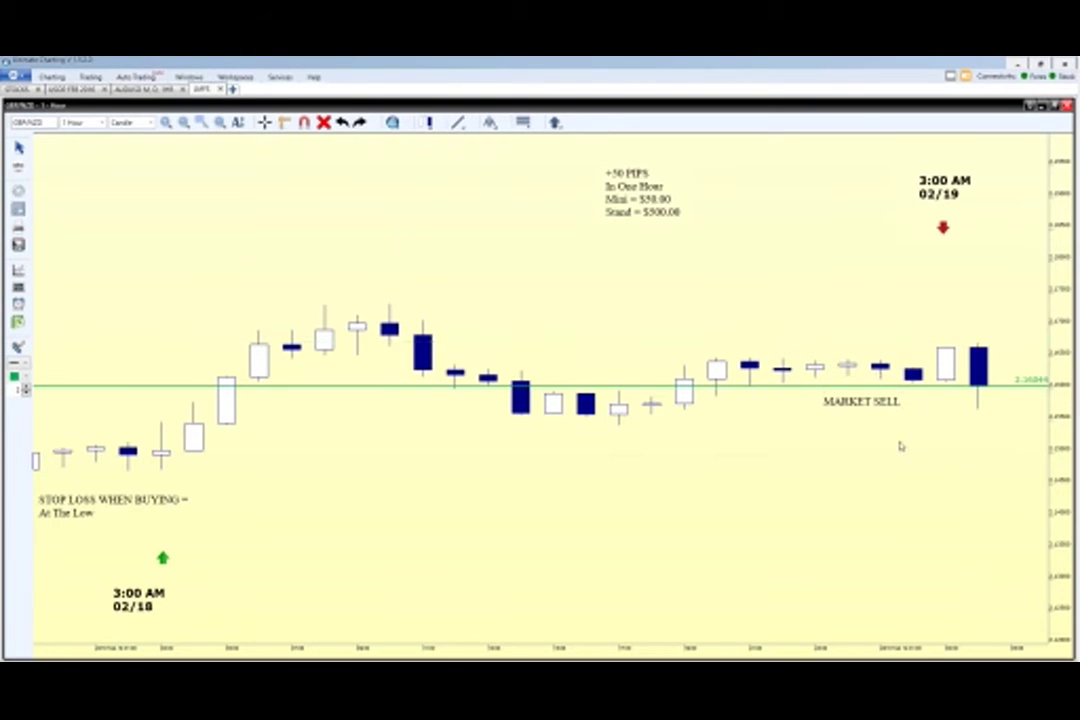
pyautogui.click(458, 122)
pyautogui.click(483, 150)
pyautogui.click(16, 377)
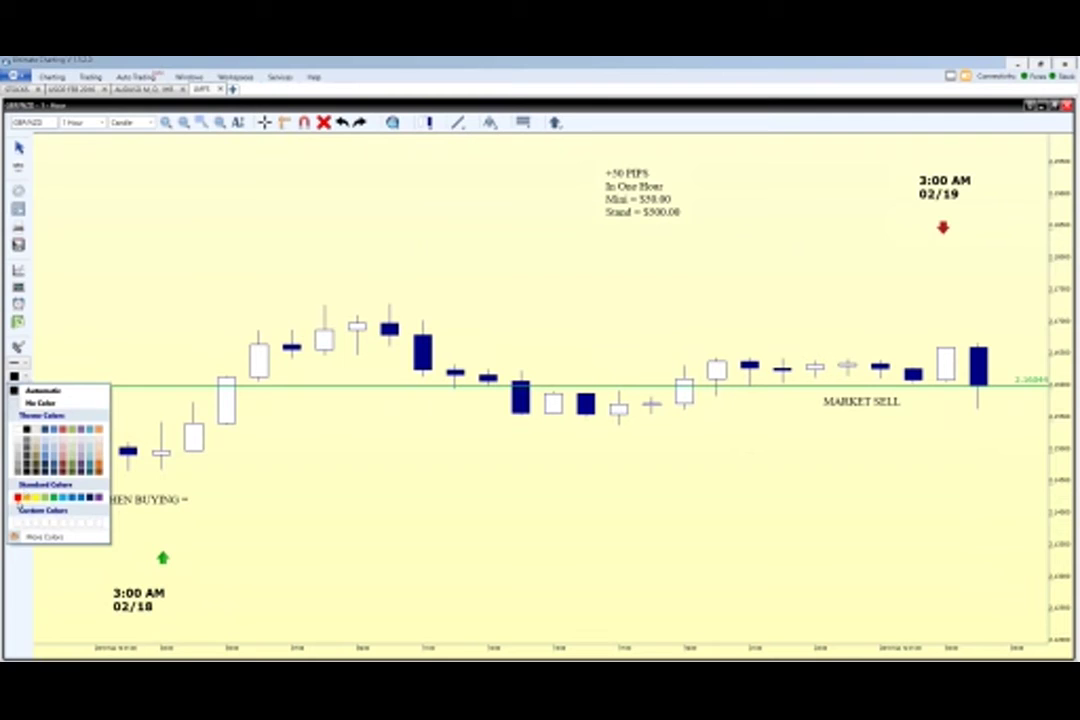
pyautogui.click(17, 497)
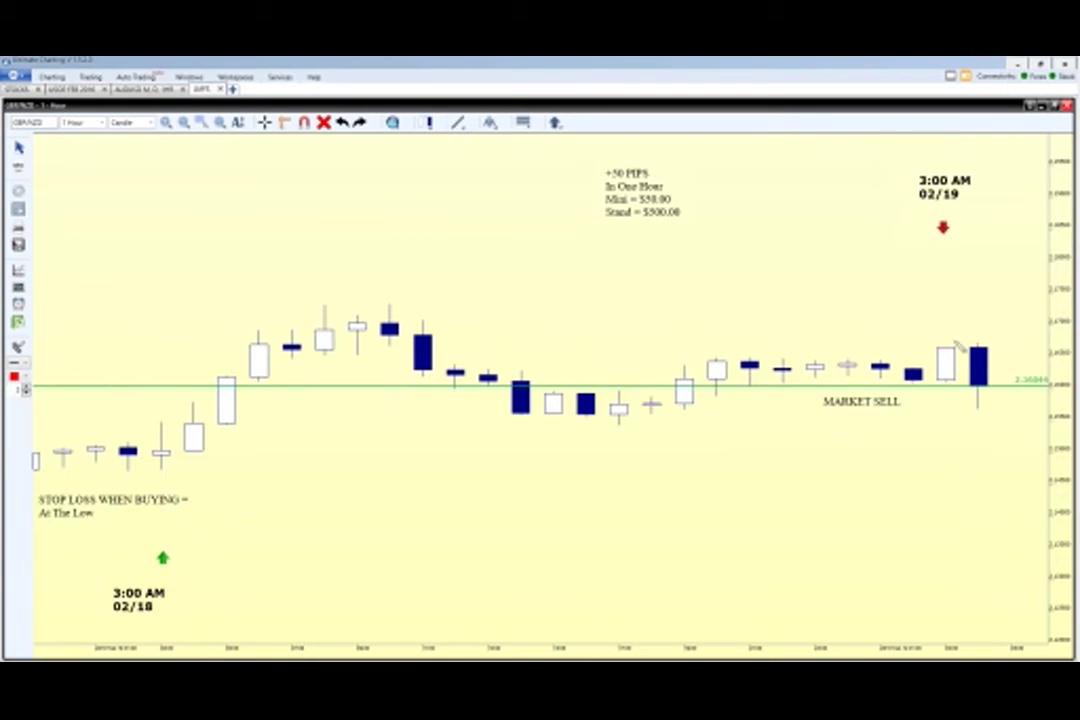
pyautogui.click(914, 348)
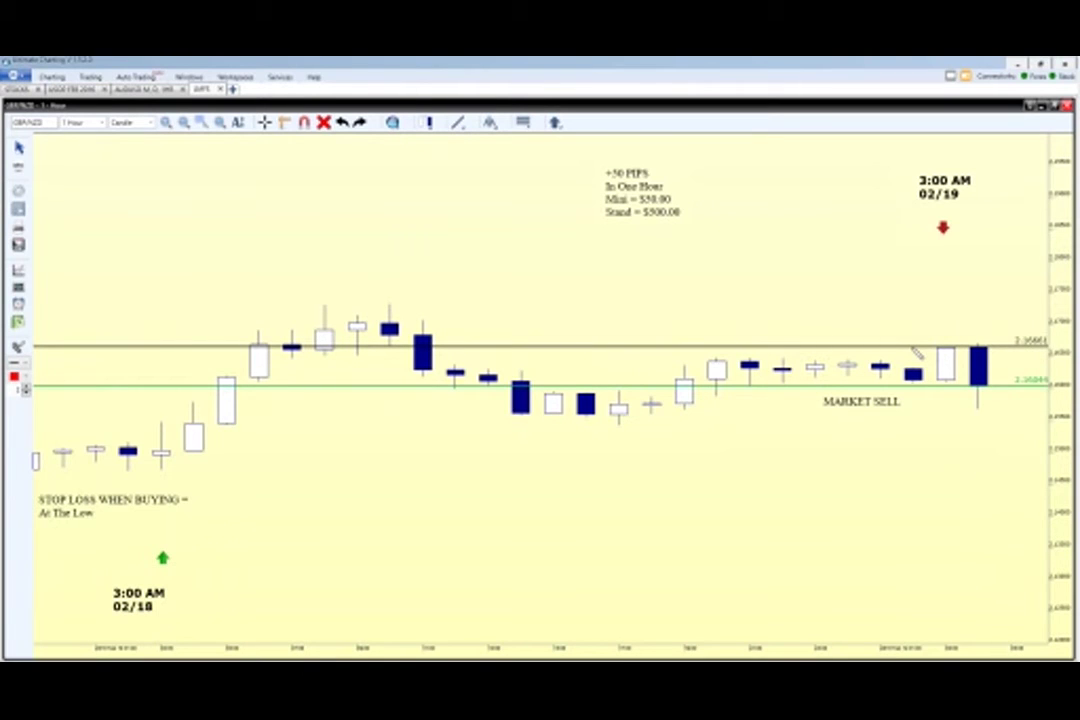
pyautogui.moveTo(917, 350); pyautogui.dragTo(917, 348)
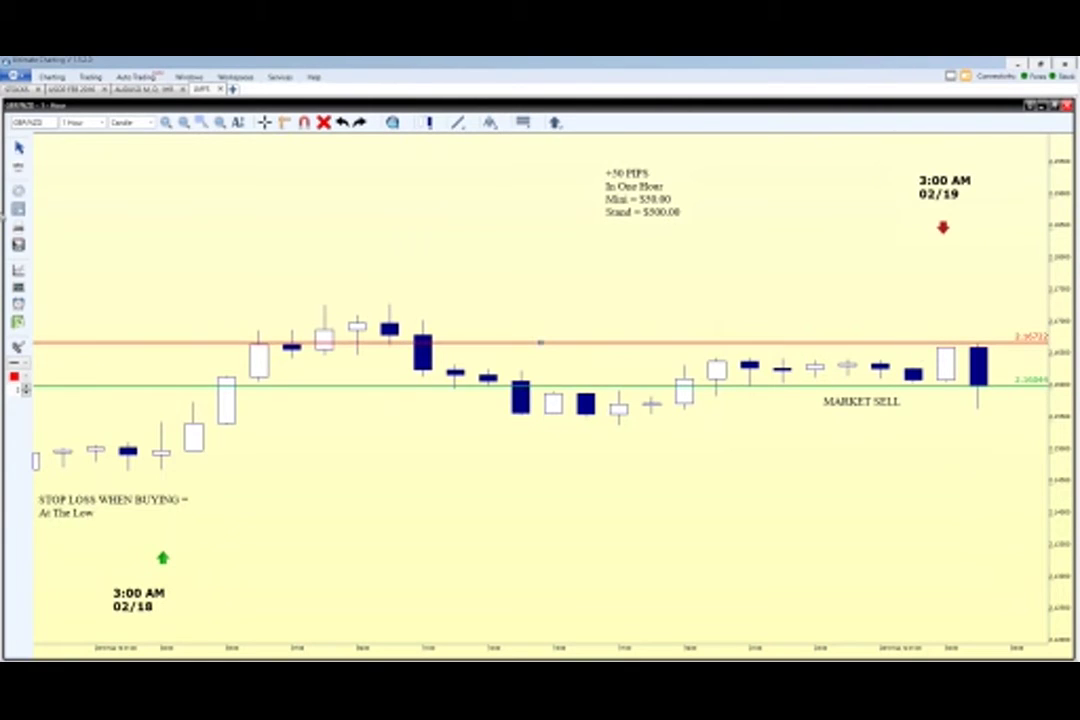
# Step: Add a two-line text note reading "STOP LOSS WHEN SELLING = +5 PIPS Above The High" at the red line
pyautogui.click(870, 308)
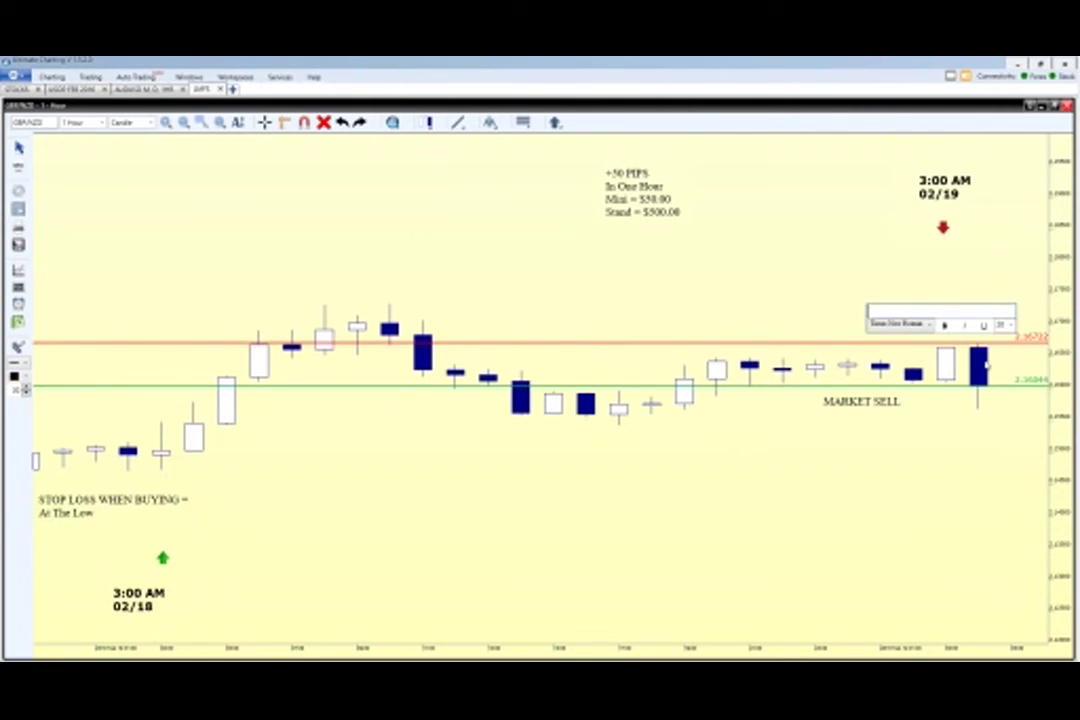
pyautogui.write('STOP LOSS WHEN SELLING')
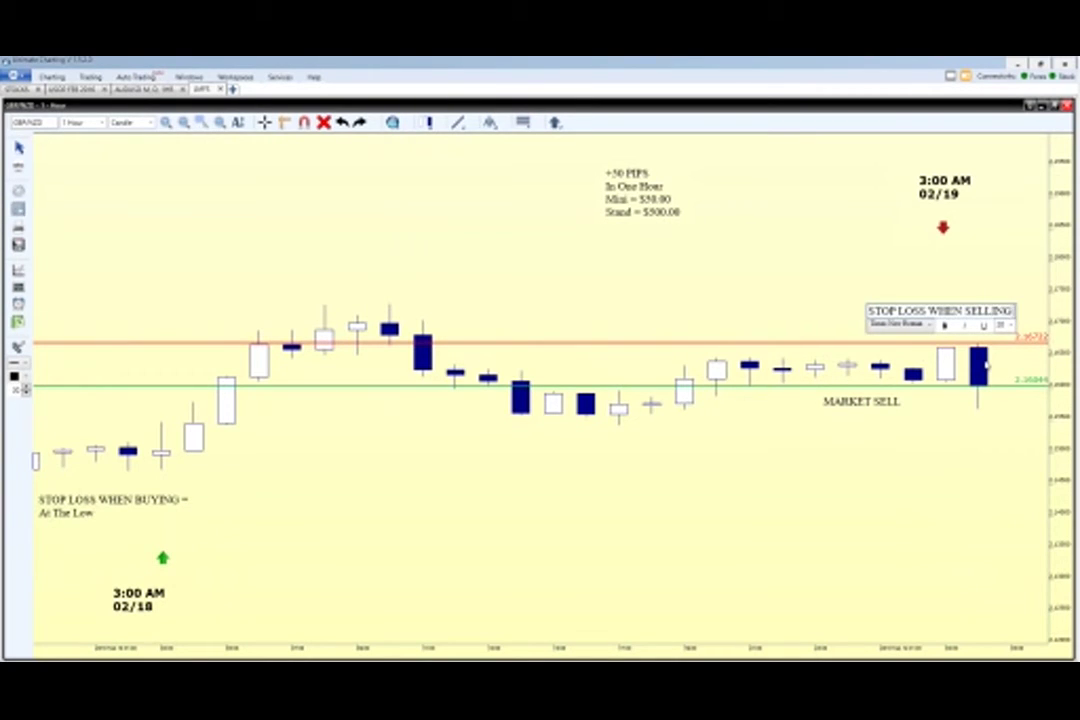
pyautogui.write(' = ')
pyautogui.write('+5 PIPS')
pyautogui.write(' Above')
pyautogui.write(' The High')
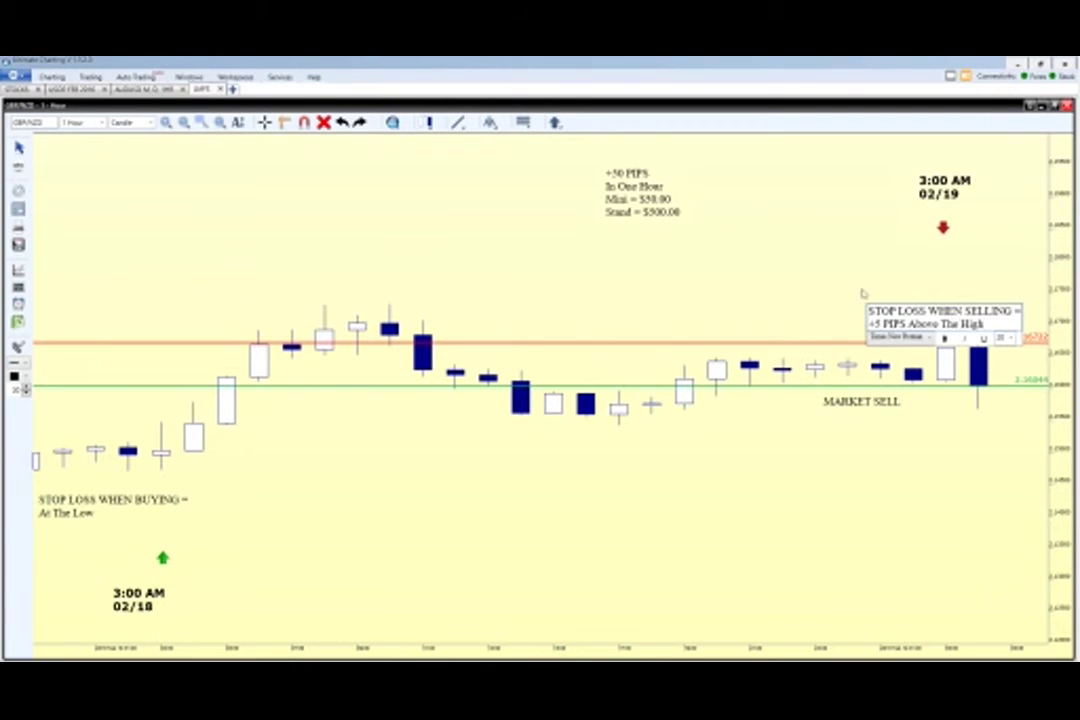
# Step: Finish the STOP LOSS WHEN SELLING note and shift it left so it sits just above the red line
pyautogui.click(495, 206)
pyautogui.click(18, 148)
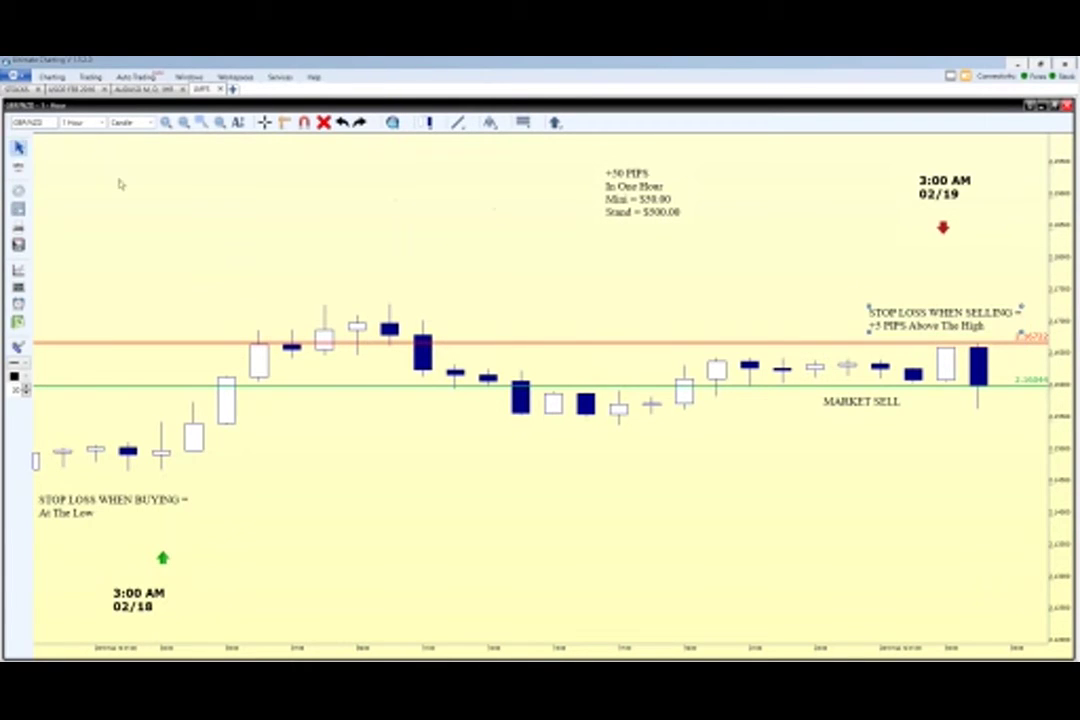
pyautogui.moveTo(900, 325); pyautogui.dragTo(856, 328)
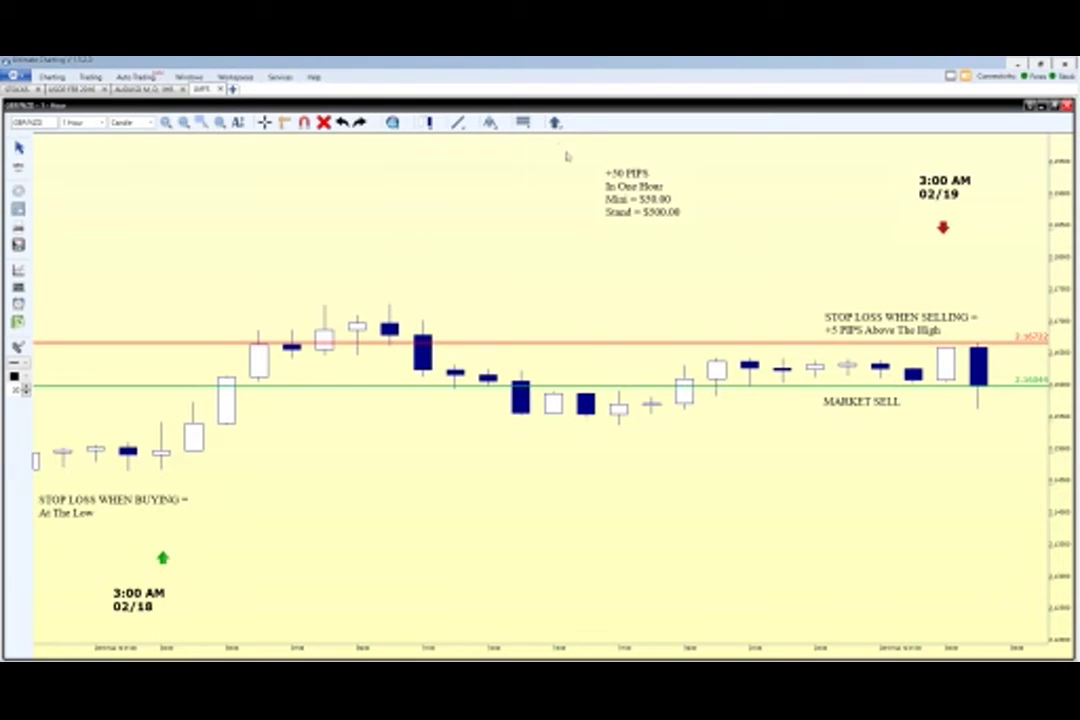
# Step: Measure down from the 02/19 sell entry level and draw a green horizontal target line at about 2.1555
pyautogui.click(284, 122)
pyautogui.moveTo(948, 383); pyautogui.dragTo(969, 431)
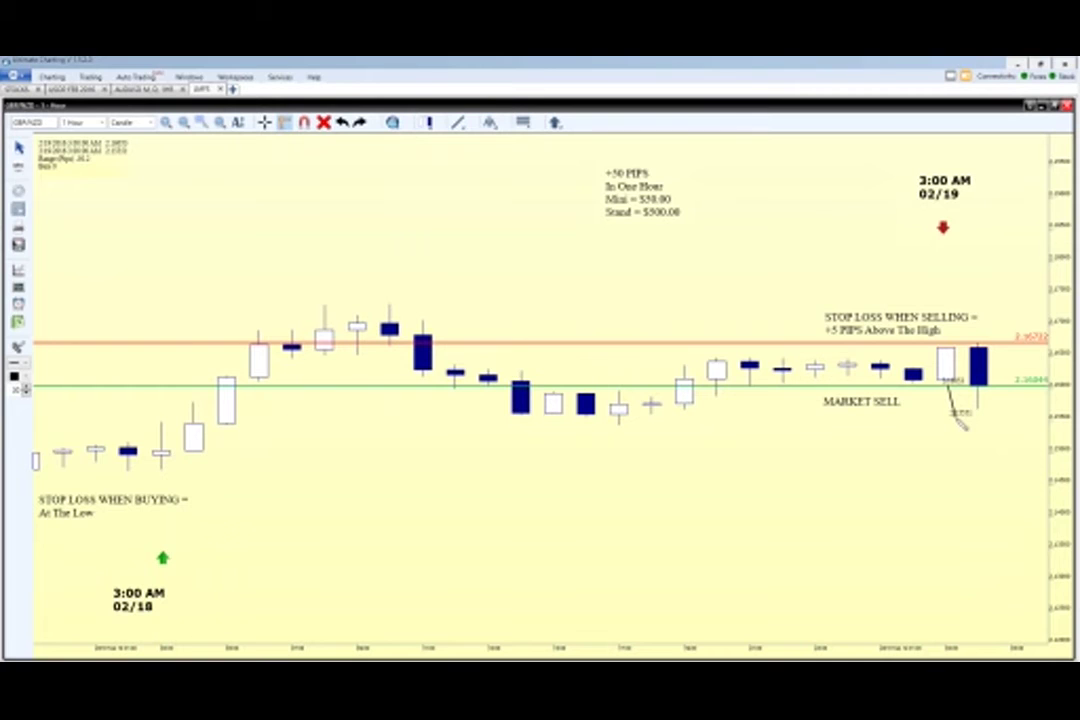
pyautogui.moveTo(960, 422); pyautogui.dragTo(961, 423)
pyautogui.click(458, 123)
pyautogui.click(492, 150)
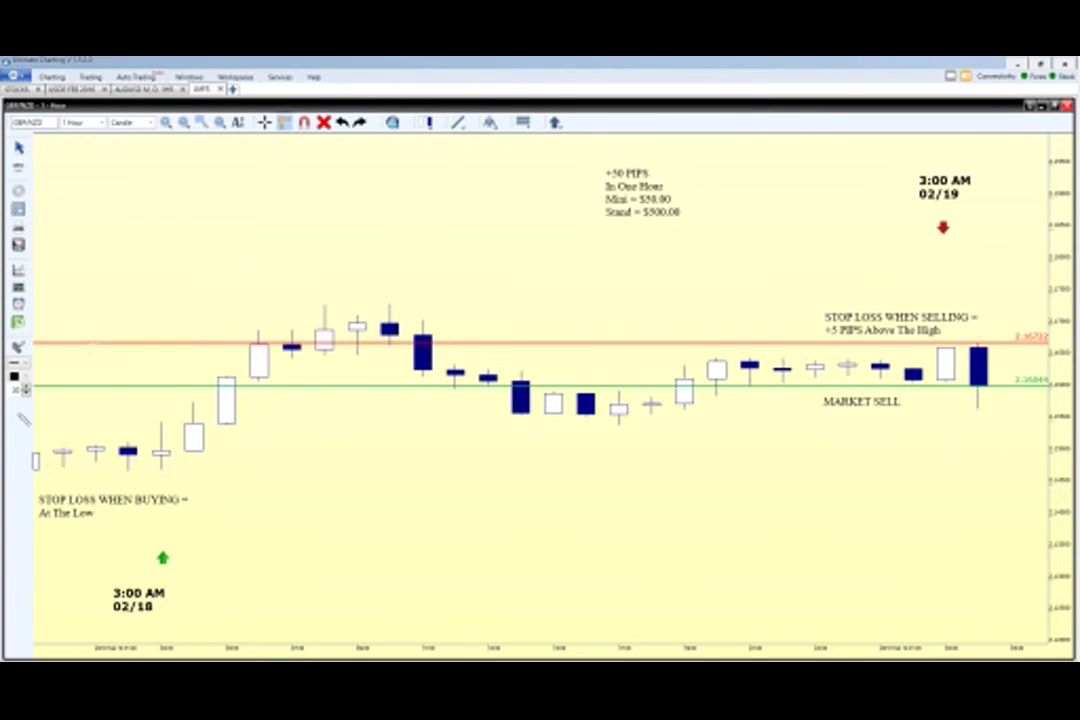
pyautogui.click(26, 377)
pyautogui.click(54, 498)
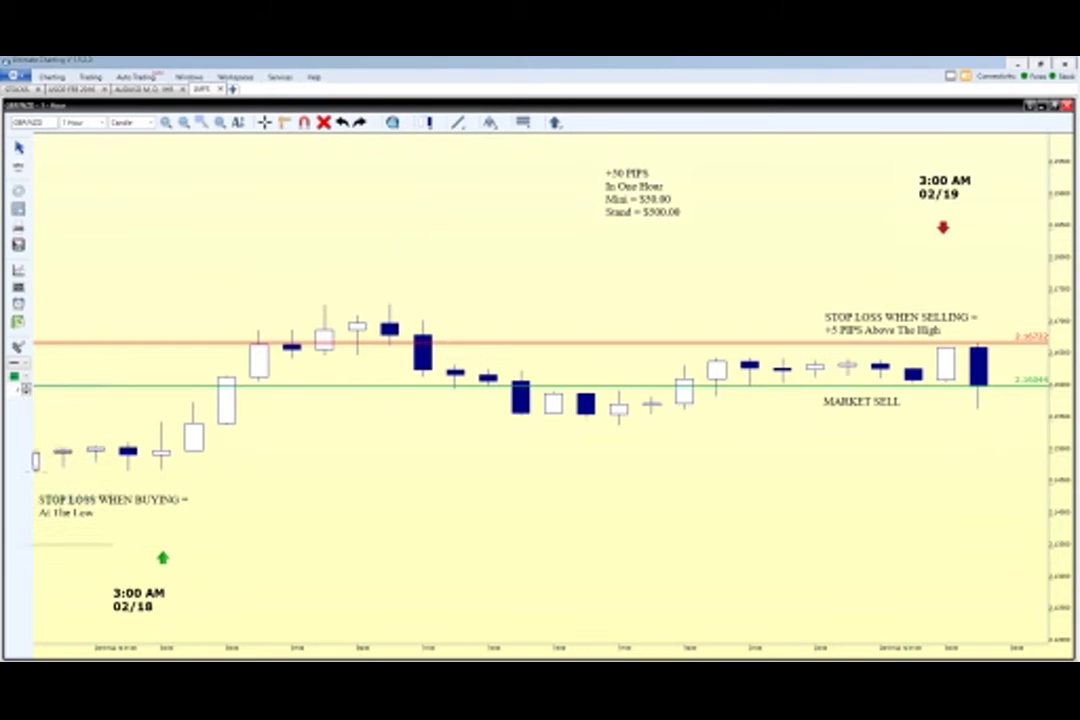
pyautogui.moveTo(923, 441); pyautogui.dragTo(937, 422)
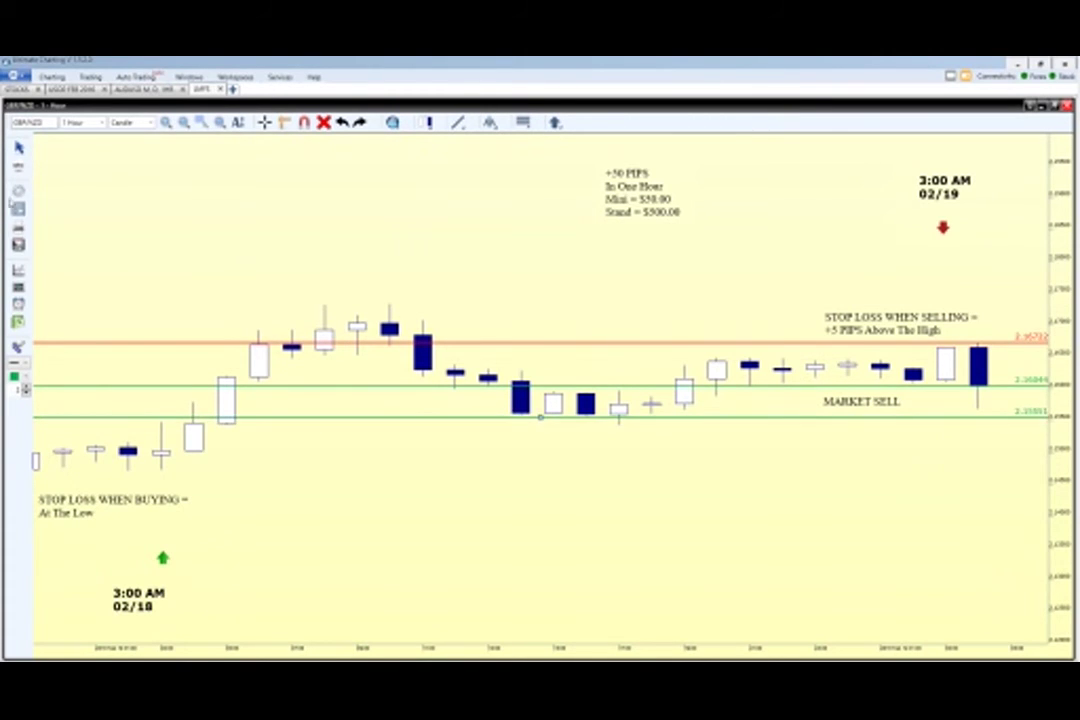
# Step: Add a three-line text note reading "TARGET = A Minimum of +50 PIPS" just under the lower green line
pyautogui.click(809, 438)
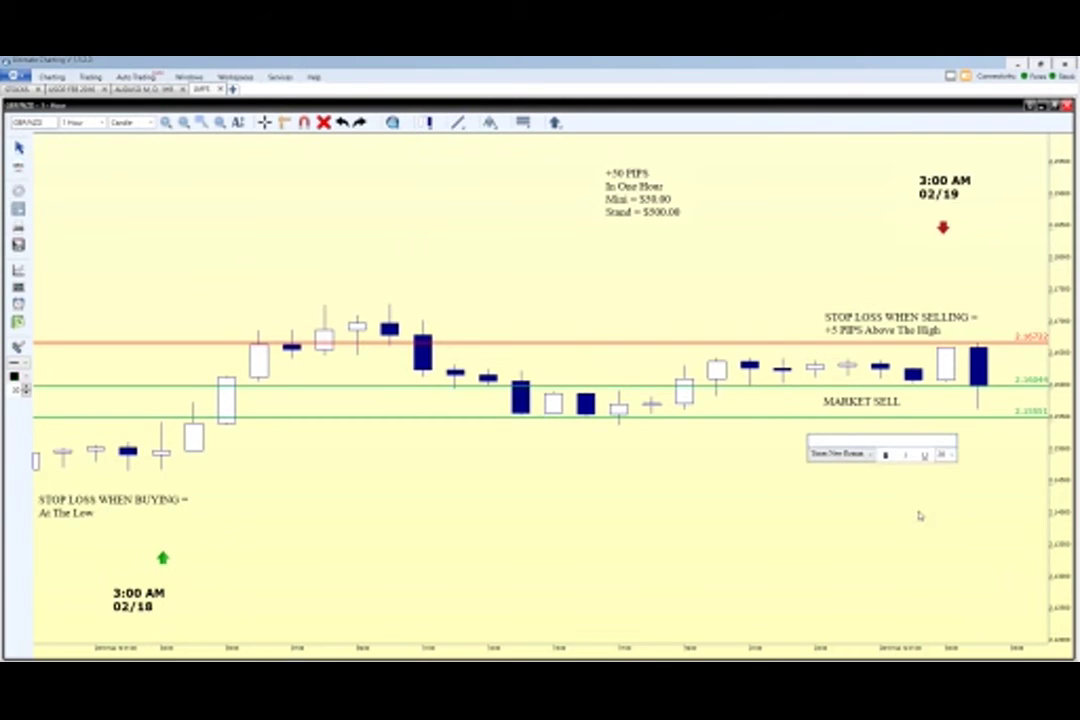
pyautogui.write('TAK')
pyautogui.write('GE')
pyautogui.write('T =')
pyautogui.press('Return')
pyautogui.write('A')
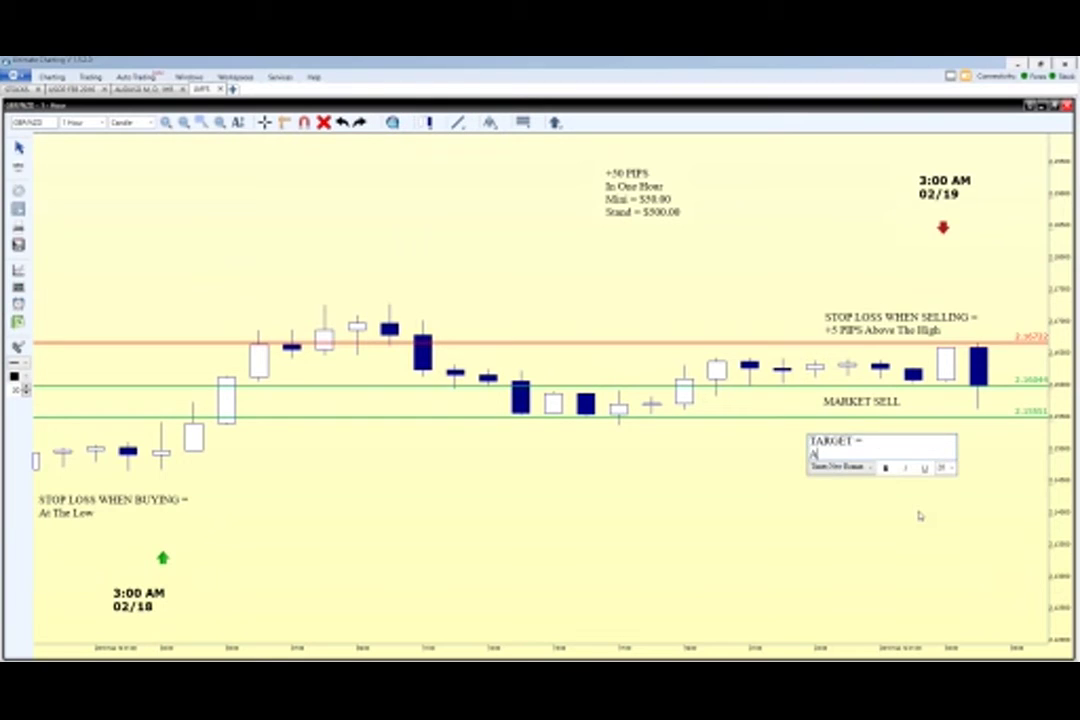
pyautogui.write(' Minimum of')
pyautogui.press('Return')
pyautogui.write('+50 PIPS')
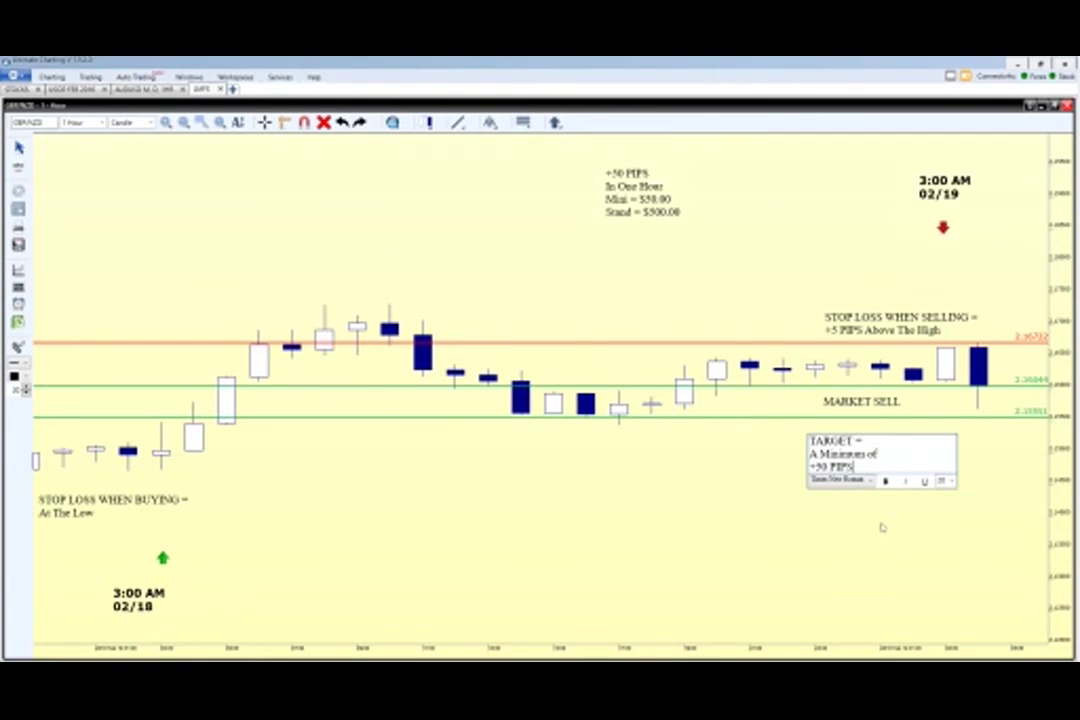
pyautogui.click(860, 545)
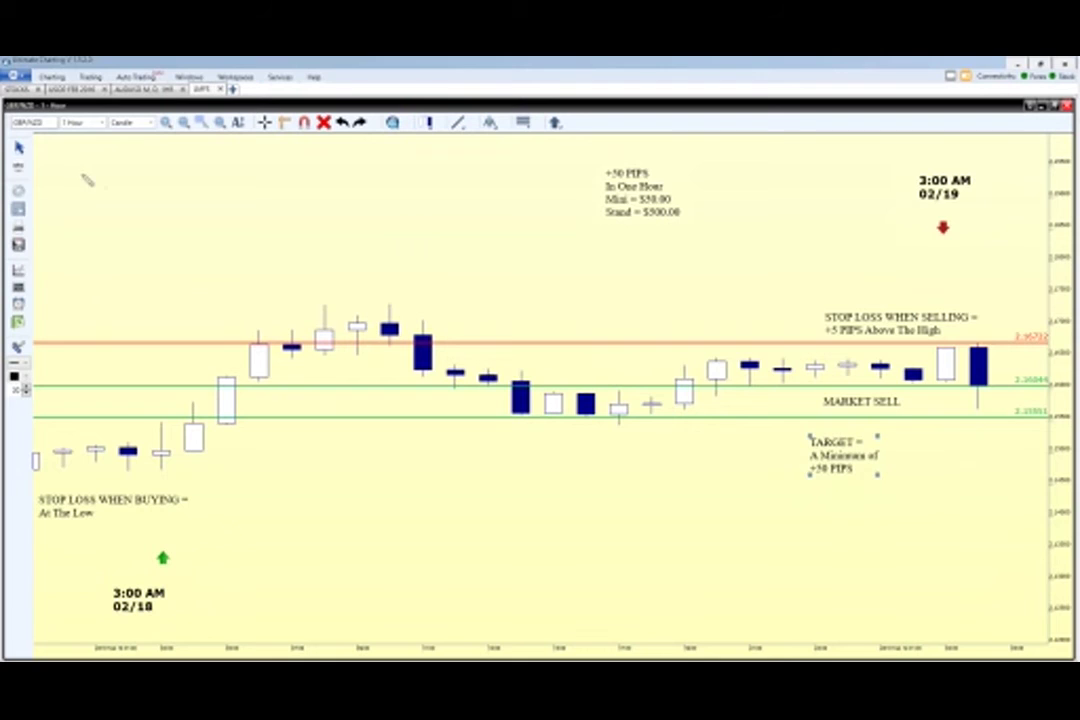
pyautogui.moveTo(826, 451); pyautogui.dragTo(825, 441)
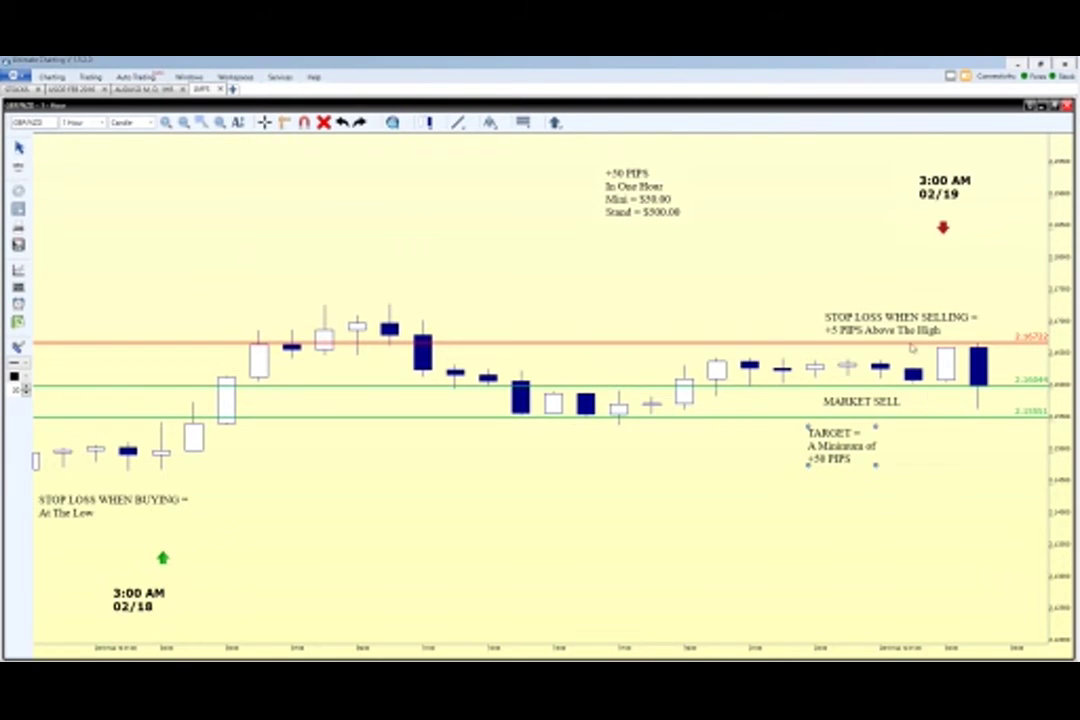
pyautogui.click(992, 435)
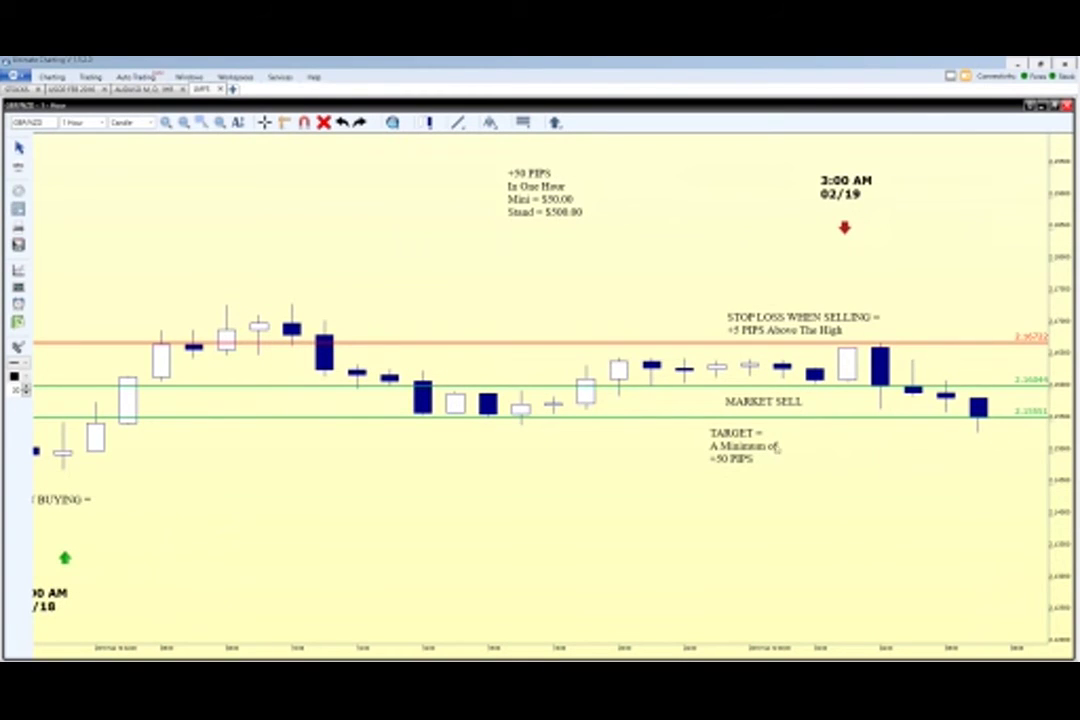
# Step: Change the TARGET note's text to four lines: "+50 PIPS", "In Three Hours", "Mini = $50.00" and "Stand = $500.00"
pyautogui.doubleClick(740, 455)
pyautogui.moveTo(716, 457); pyautogui.dragTo(705, 437)
pyautogui.press('BackSpace')
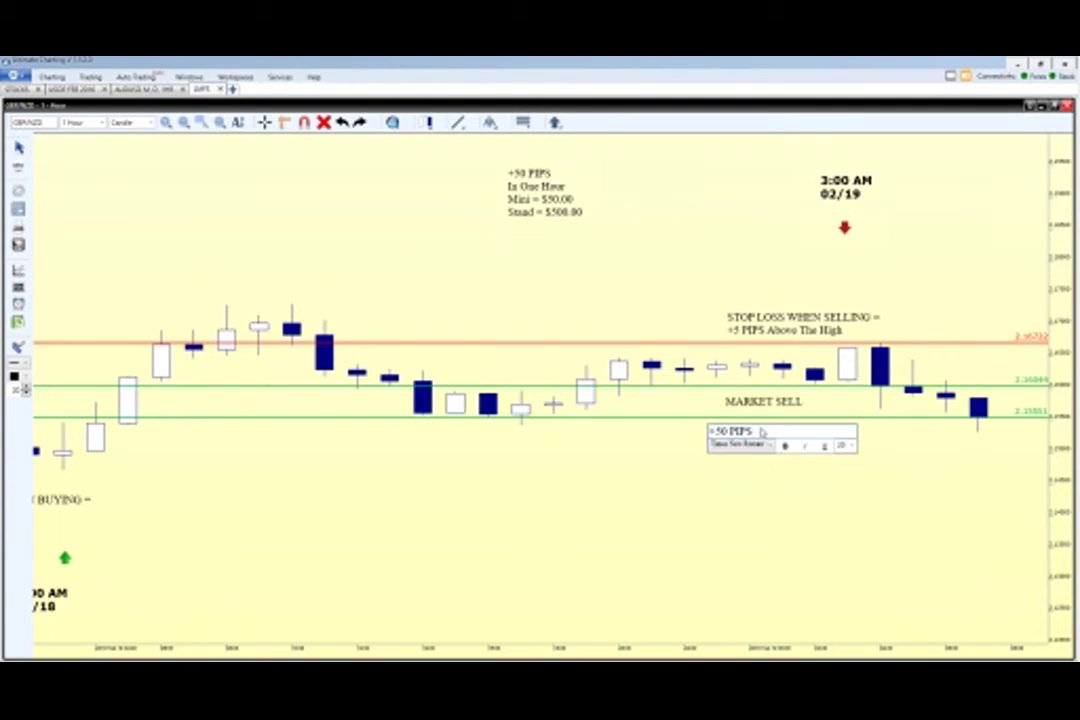
pyautogui.write('In Thre')
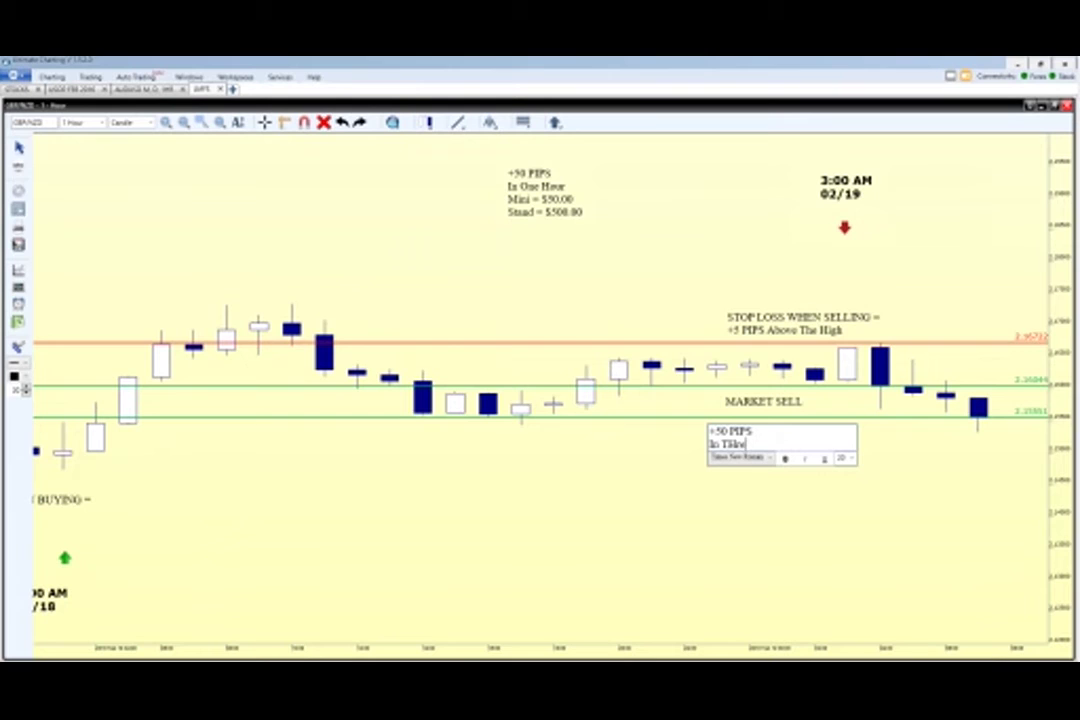
pyautogui.write('e Hours')
pyautogui.press('Return')
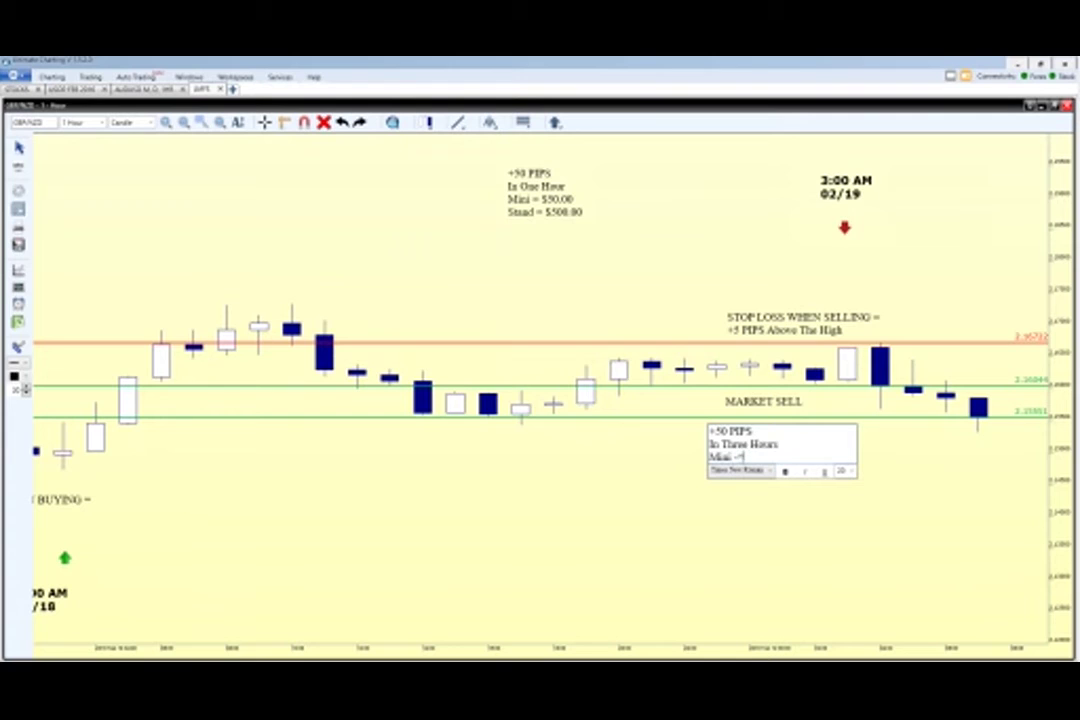
pyautogui.write('Mini = $50.00')
pyautogui.press('Return')
pyautogui.write('Stand')
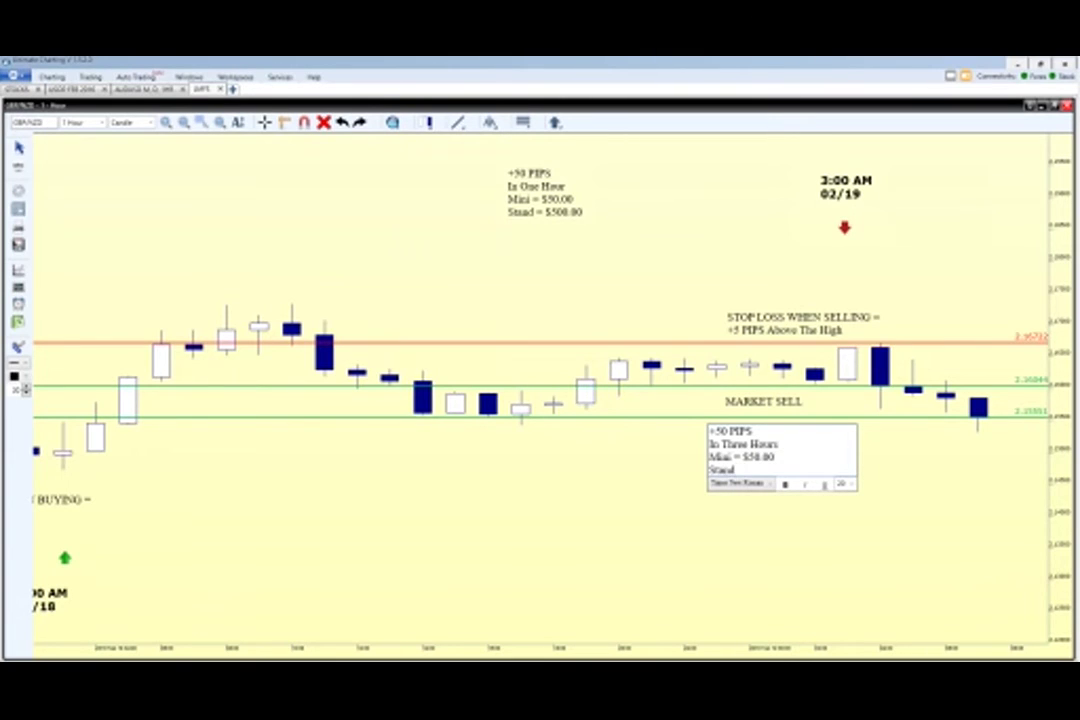
pyautogui.write(' = $500.00')
pyautogui.click(803, 555)
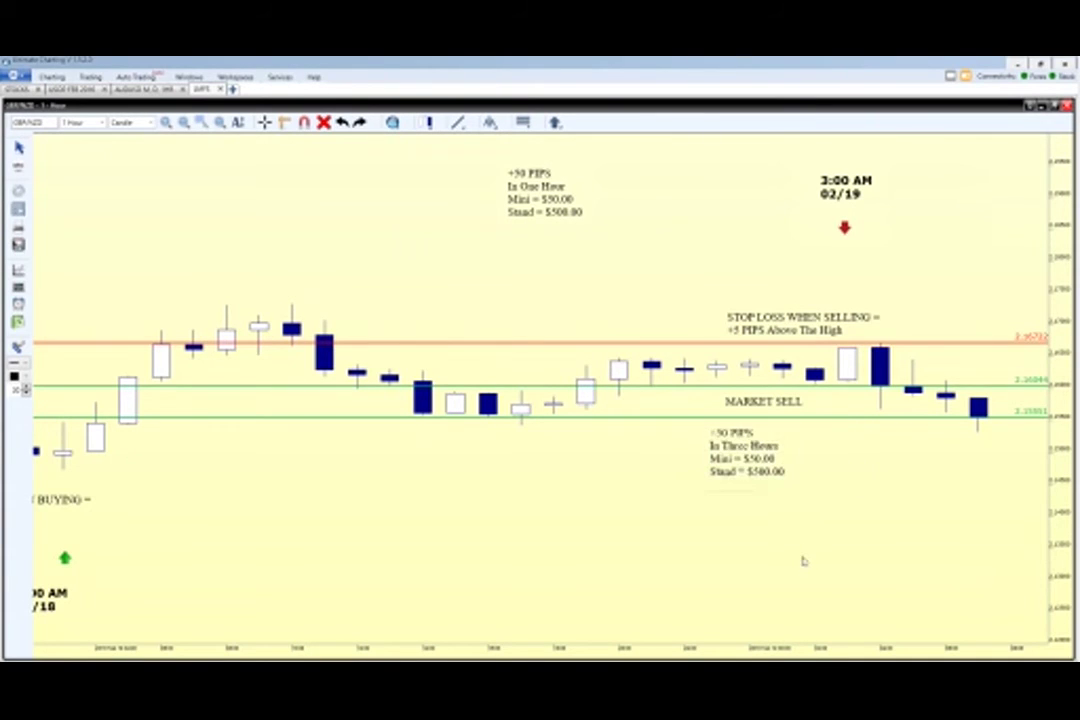
# Step: Move the "In Three Hours" note slightly lower and place the "In One Hour" note directly beneath it
pyautogui.moveTo(747, 468); pyautogui.dragTo(744, 488)
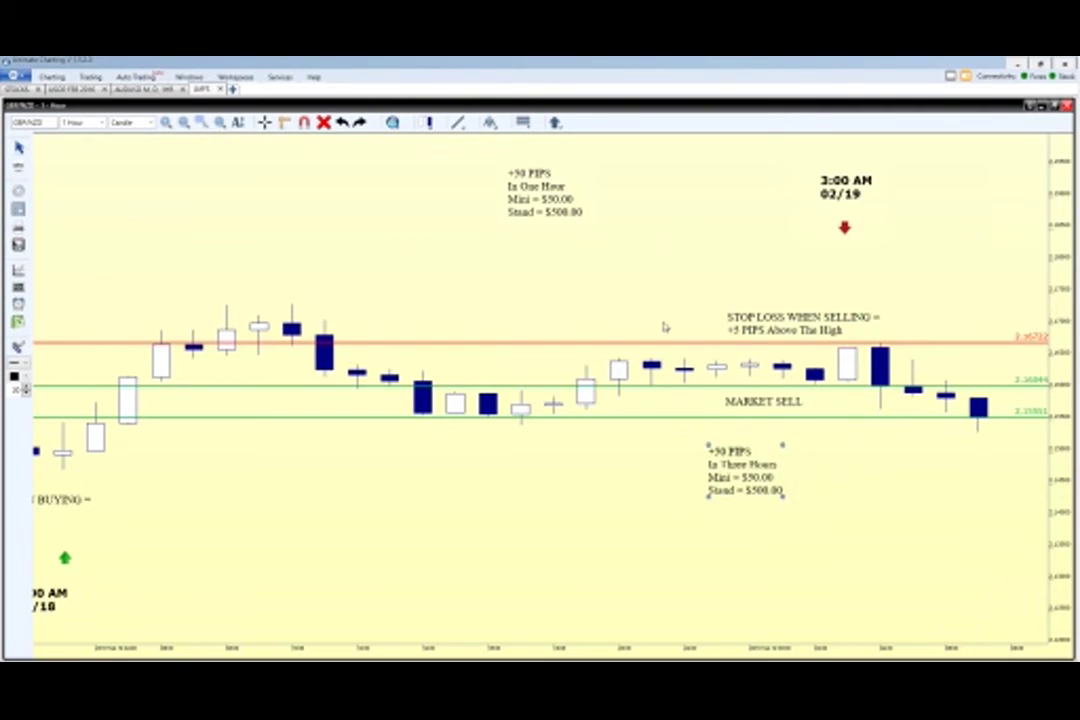
pyautogui.moveTo(556, 198); pyautogui.dragTo(743, 545)
pyautogui.click(919, 516)
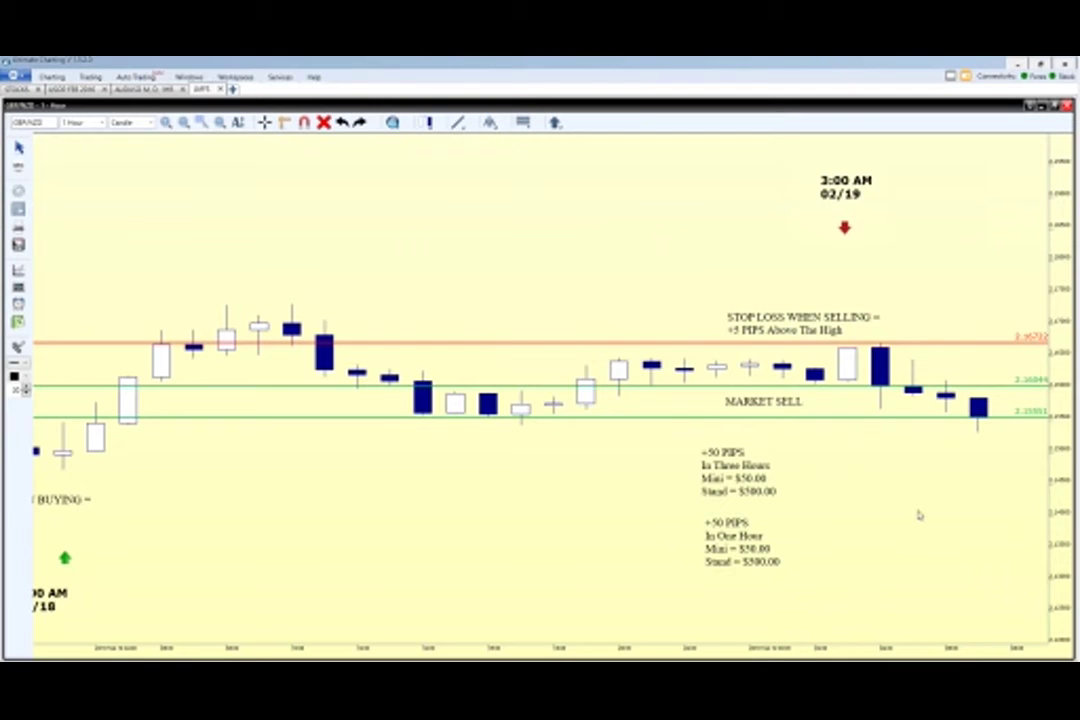
# Step: Delete the red line, both green lines, and the STOP LOSS WHEN SELLING and MARKET SELL notes
pyautogui.click(940, 344)
pyautogui.keyDown('ctrl'); pyautogui.click(704, 387); pyautogui.keyUp('ctrl')
pyautogui.keyDown('ctrl'); pyautogui.click(710, 418); pyautogui.keyUp('ctrl')
pyautogui.press('Delete')
pyautogui.click(790, 322)
pyautogui.press('Delete')
# Step: Inspect the 3:00 AM 02/22 candle's prices and measure the drop from its close to the following low
pyautogui.moveTo(858, 512); pyautogui.dragTo(755, 507)
pyautogui.scroll(-1, 755, 507)
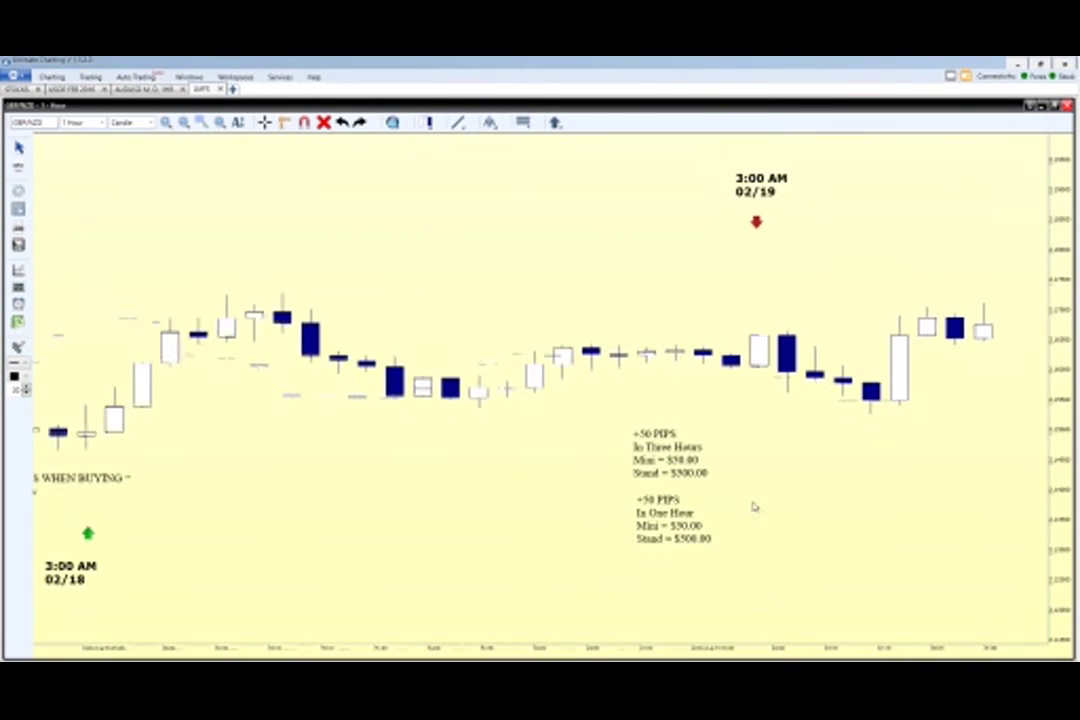
pyautogui.hscroll(-2, 754, 507)
pyautogui.moveTo(974, 533); pyautogui.dragTo(612, 528)
pyautogui.scroll(-1, 640, 554)
pyautogui.hscroll(12, 566, 545)
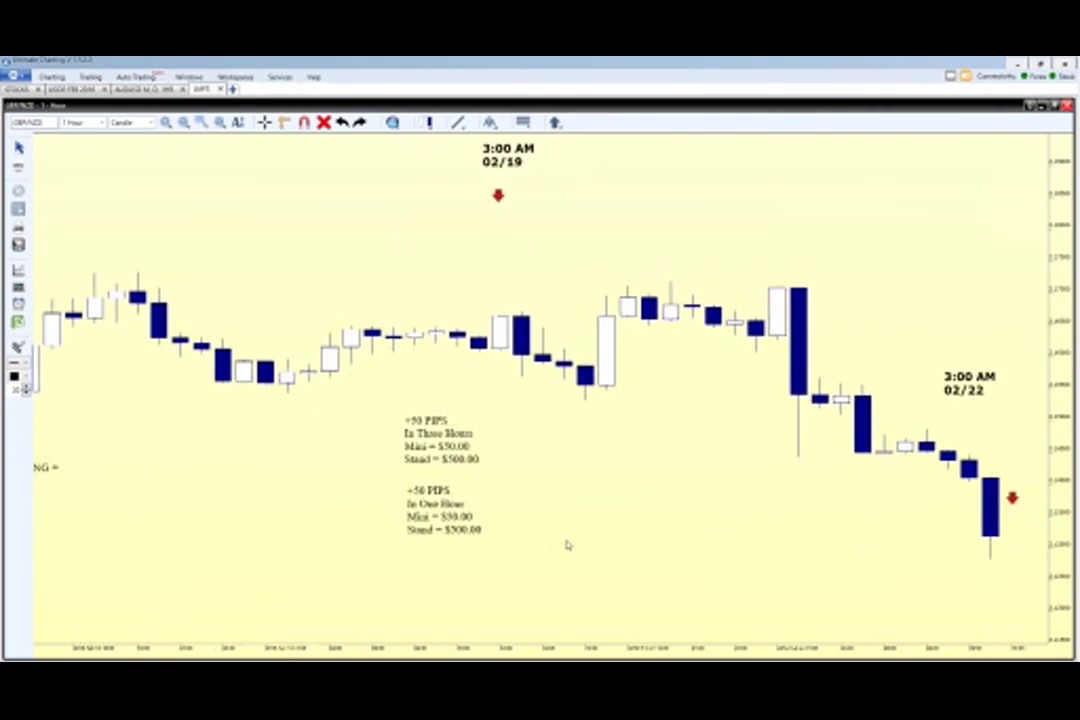
pyautogui.scroll(3, 817, 393)
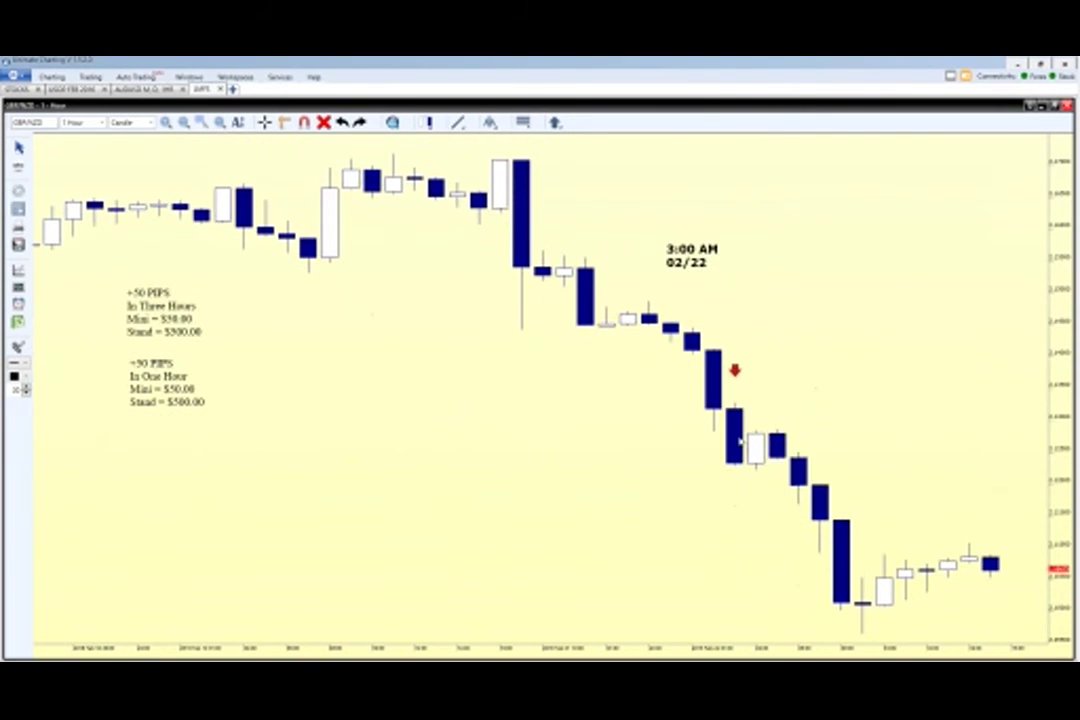
pyautogui.scroll(-2, 893, 416)
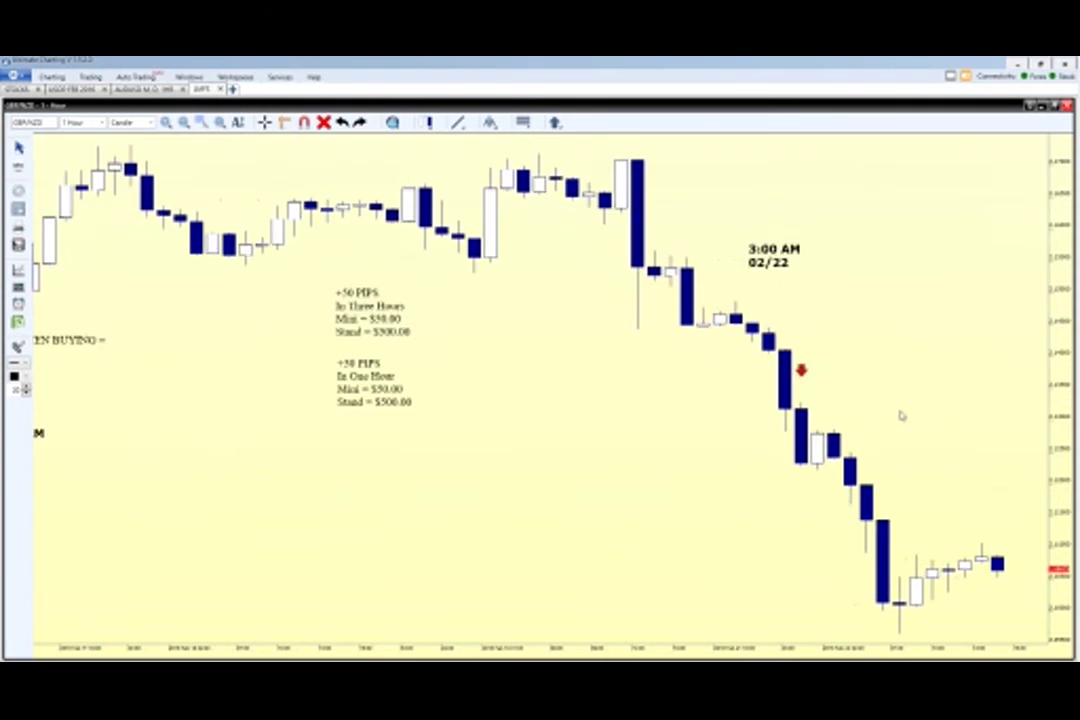
pyautogui.scroll(-3, 893, 416)
pyautogui.moveTo(841, 358); pyautogui.dragTo(743, 421)
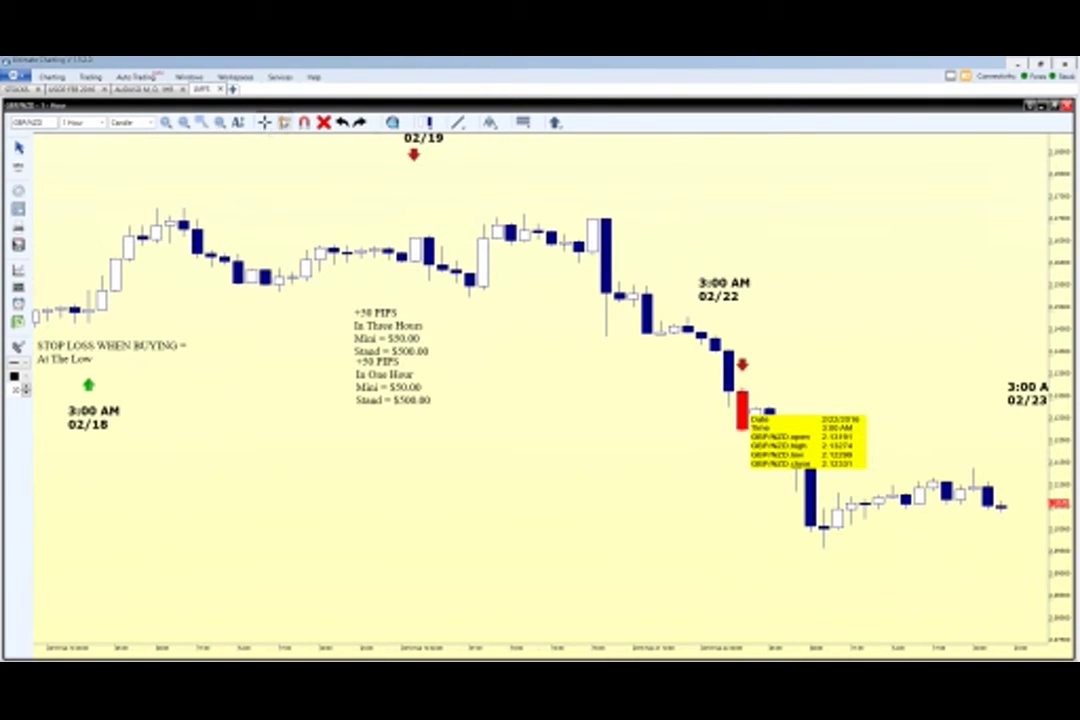
pyautogui.click(285, 123)
pyautogui.moveTo(740, 428); pyautogui.dragTo(838, 557)
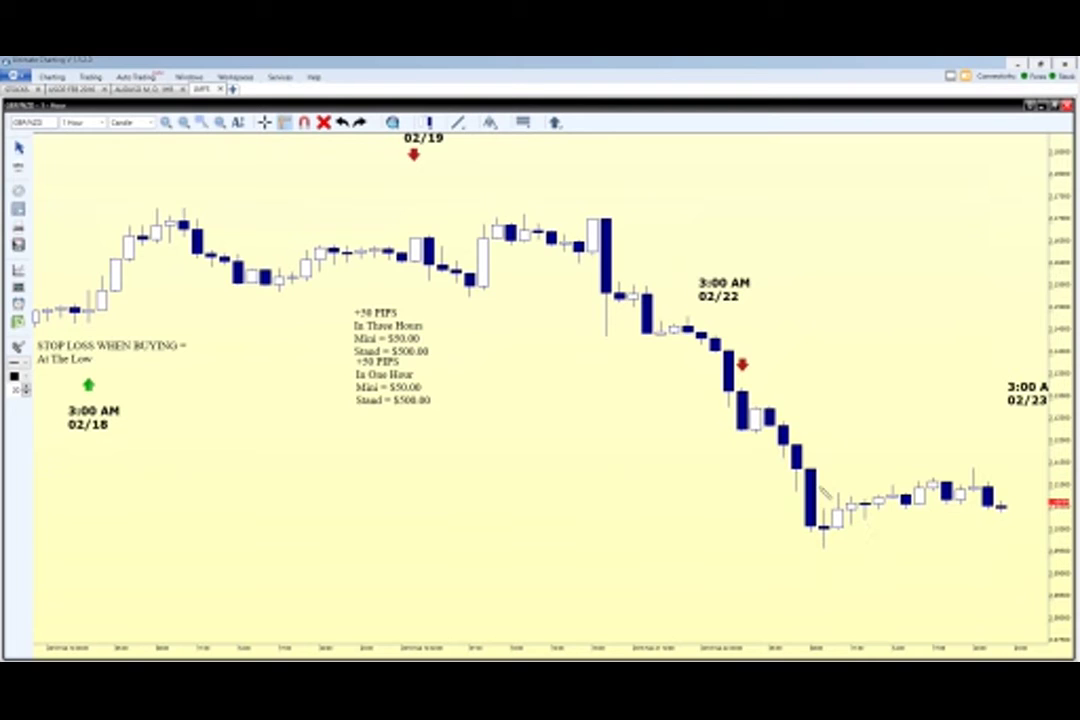
# Step: Measure the price drops that follow the 3:00 AM candles of 02/23 and 02/24
pyautogui.moveTo(875, 417); pyautogui.dragTo(668, 393)
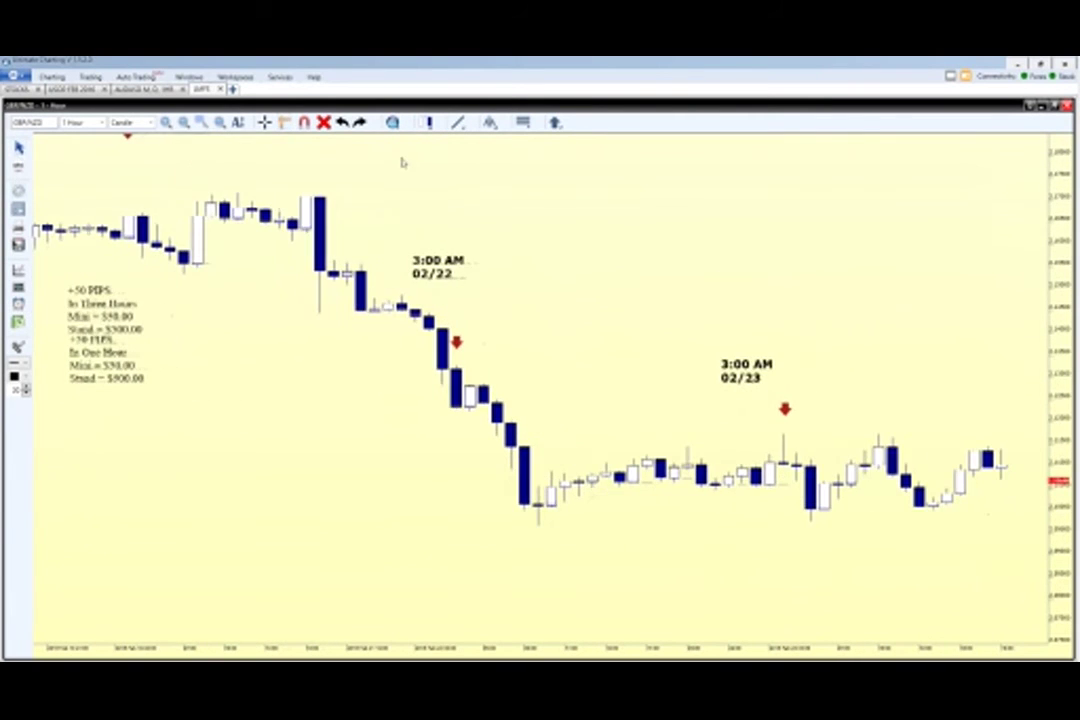
pyautogui.moveTo(785, 466); pyautogui.dragTo(812, 522)
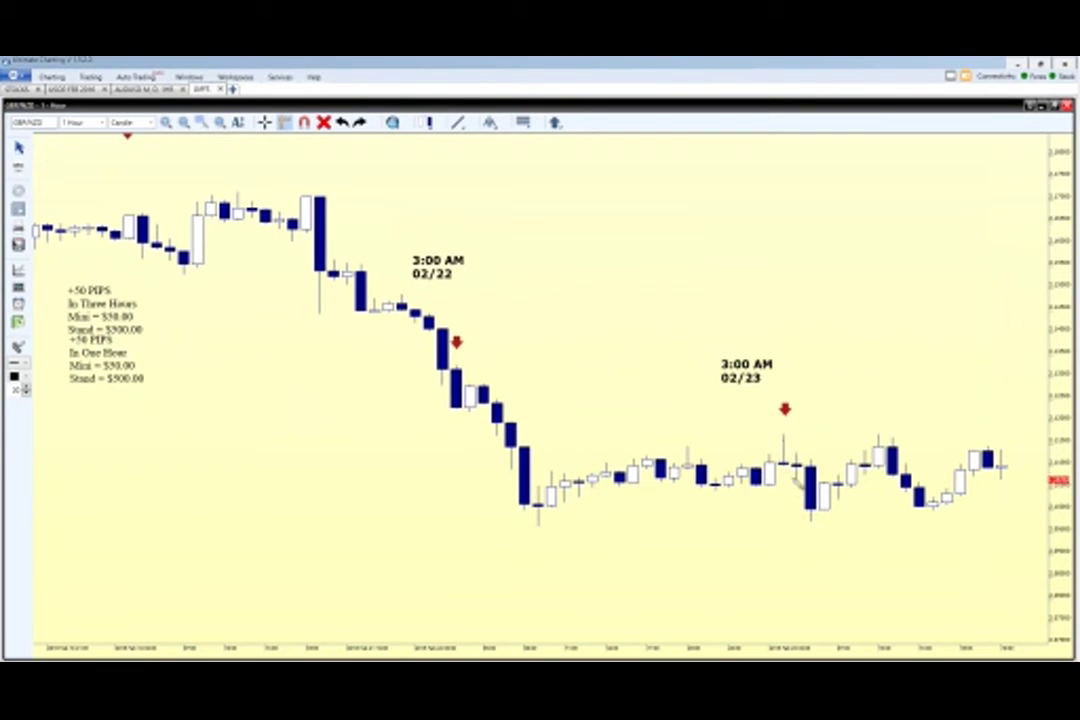
pyautogui.moveTo(897, 381); pyautogui.dragTo(377, 318)
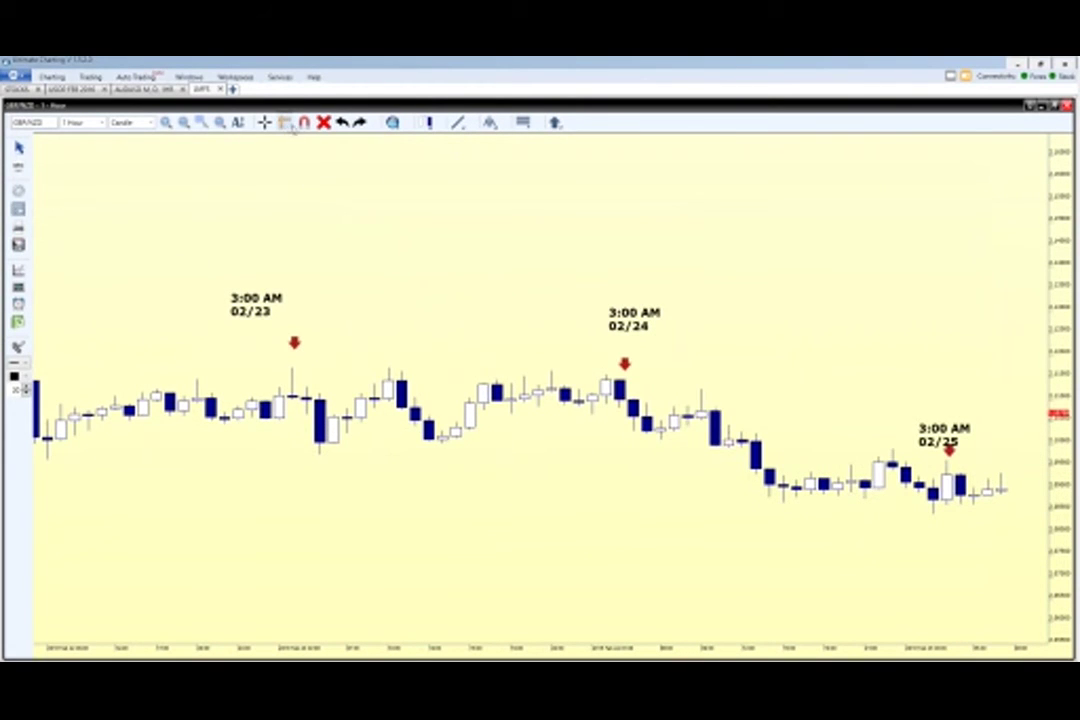
pyautogui.moveTo(345, 224); pyautogui.dragTo(347, 247)
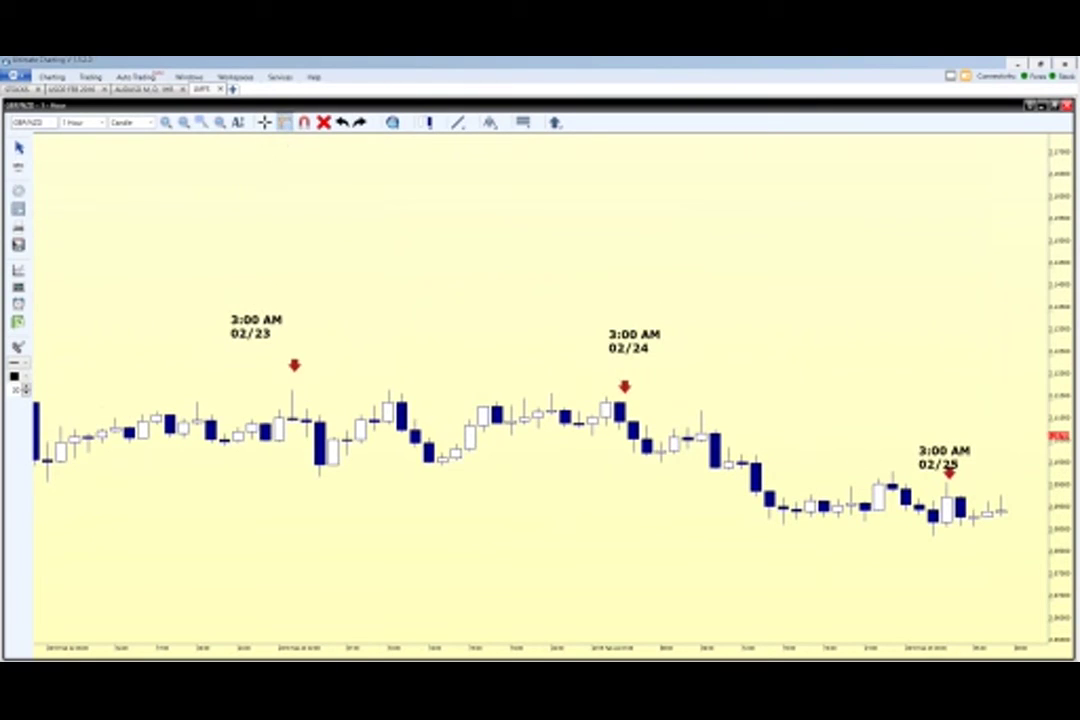
pyautogui.moveTo(624, 425); pyautogui.dragTo(672, 471)
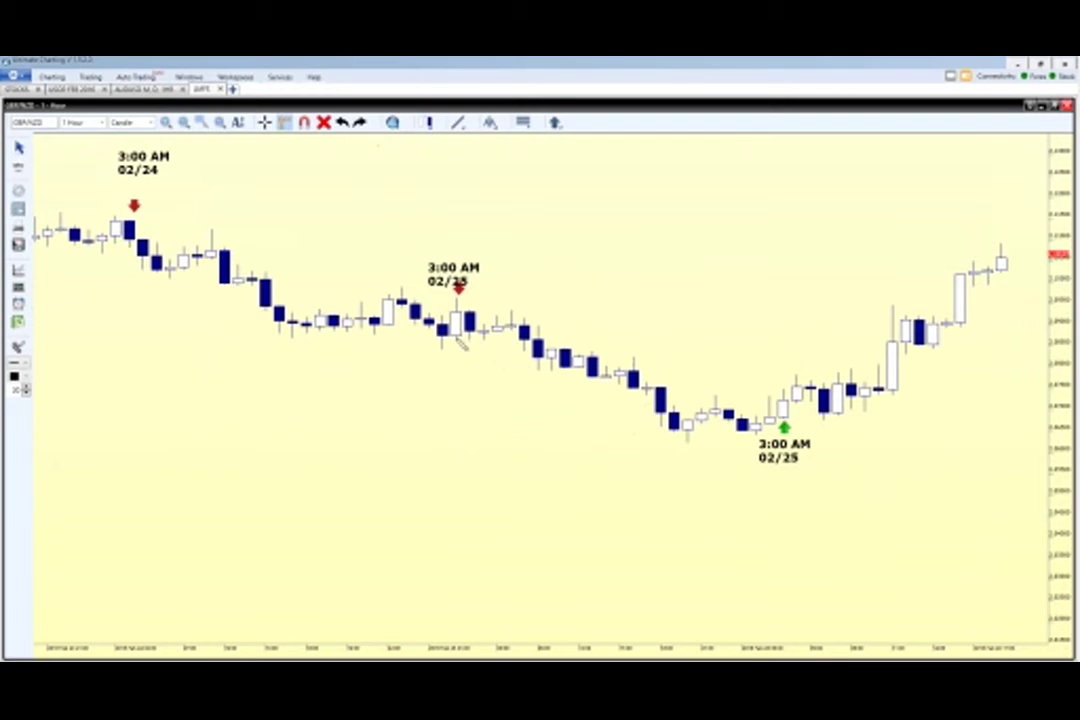
# Step: Measure the drop after the red-arrow 3:00 AM 02/25 candle and the rise after the green-arrow one
pyautogui.moveTo(457, 337); pyautogui.dragTo(693, 446)
pyautogui.moveTo(785, 411)
pyautogui.click(285, 122)
pyautogui.moveTo(785, 384)
pyautogui.mouseDown()
pyautogui.moveTo(832, 366)
pyautogui.moveTo(1012, 245)
pyautogui.mouseUp()
pyautogui.click(18, 149)
# Step: Remeasure the rise from the green-arrow 02/25 candle to the subsequent peak, clear the measurement, and show the 02/29 and 03/01 candles
pyautogui.scroll(-5, 702, 494)
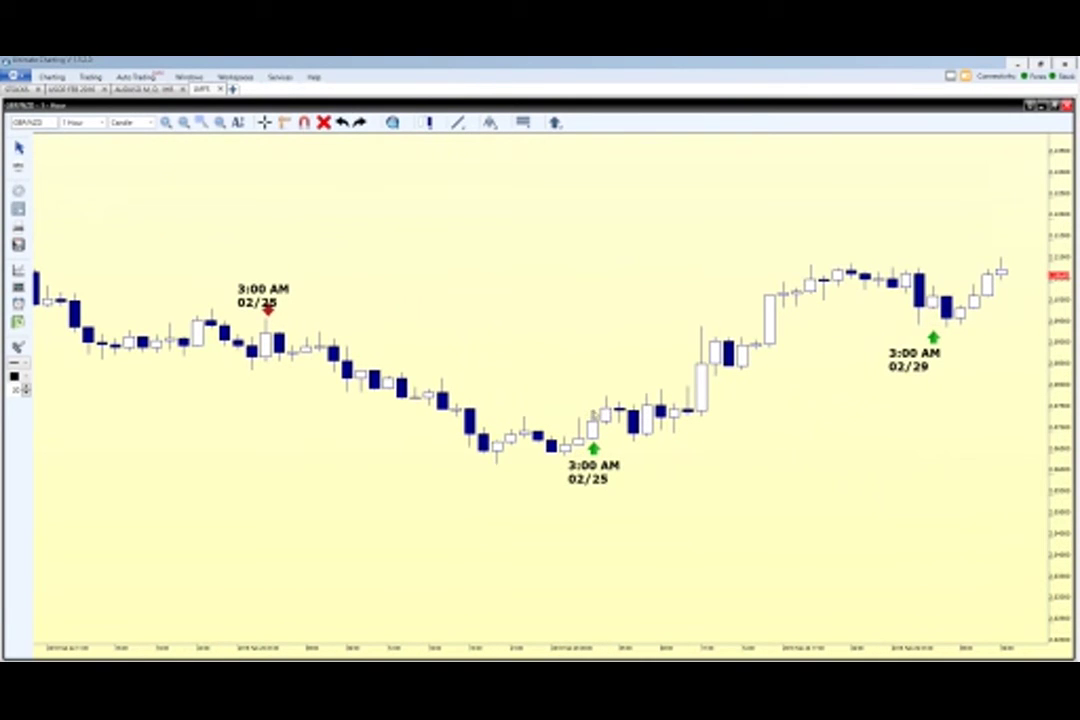
pyautogui.scroll(4, 593, 416)
pyautogui.scroll(-6, 576, 439)
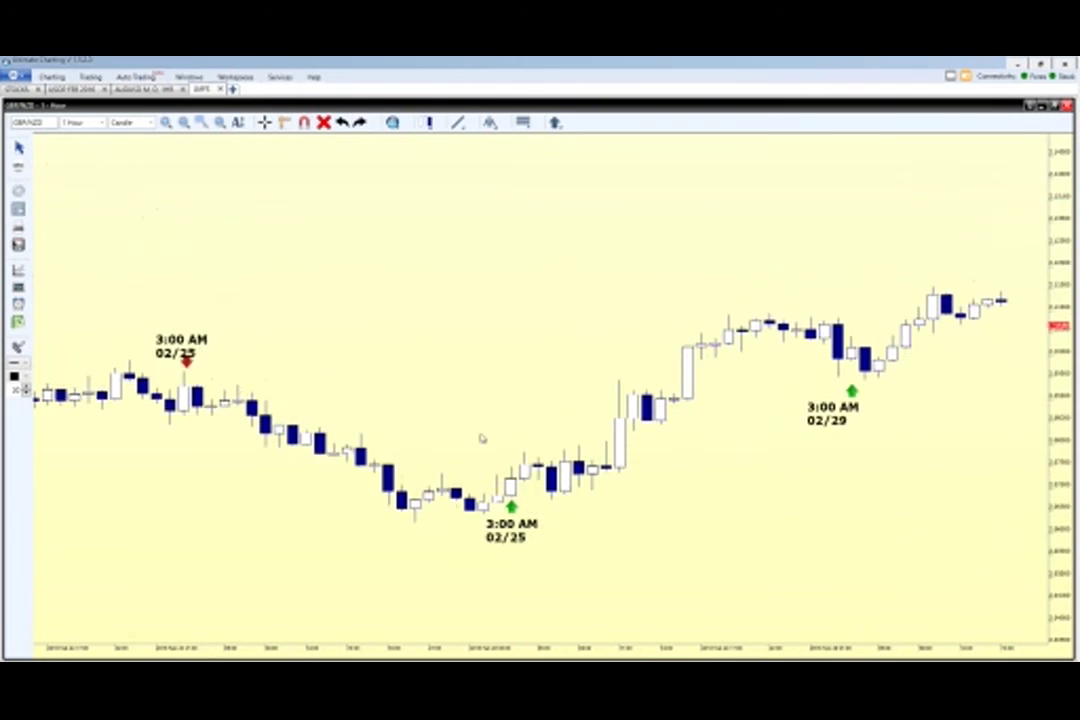
pyautogui.scroll(-2, 481, 438)
pyautogui.moveTo(629, 304); pyautogui.dragTo(660, 270)
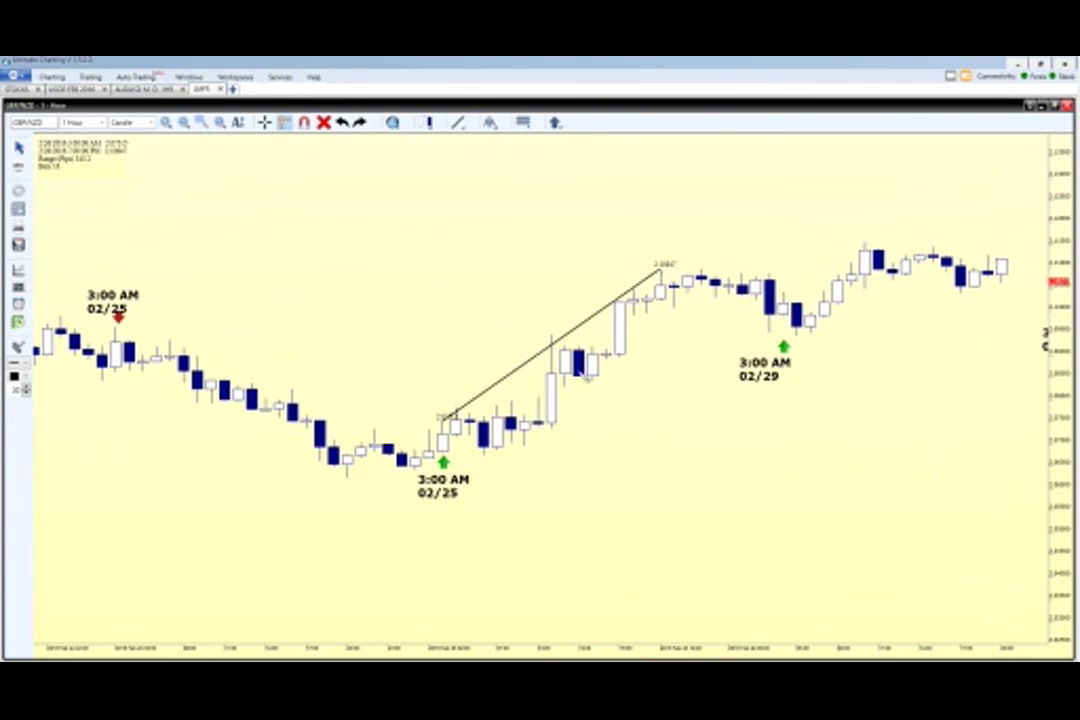
pyautogui.press('Delete')
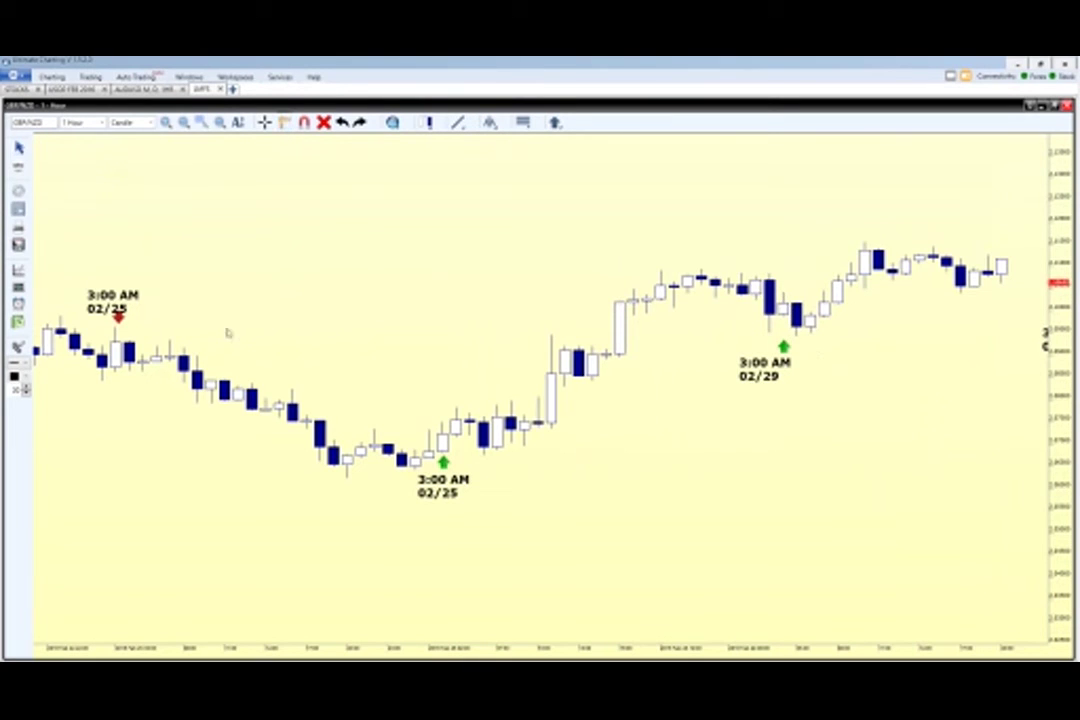
pyautogui.moveTo(865, 469); pyautogui.dragTo(437, 542)
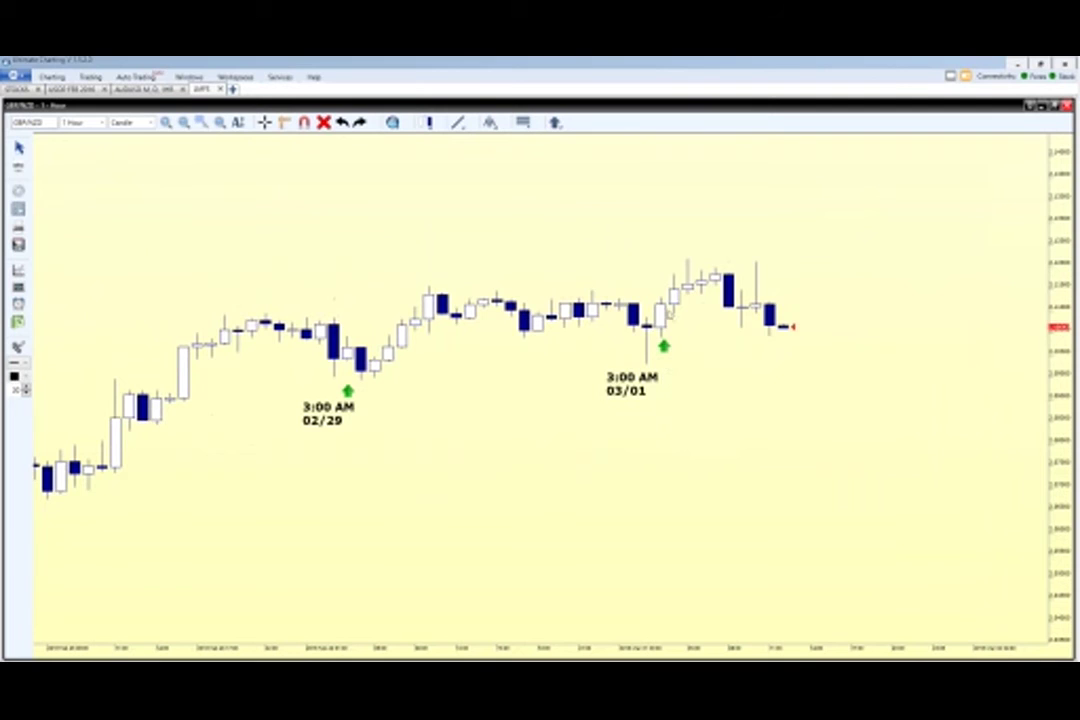
# Step: Inspect the 3:00 AM 03/01 candle's prices and measure the rise from its close to the following high
pyautogui.moveTo(660, 317)
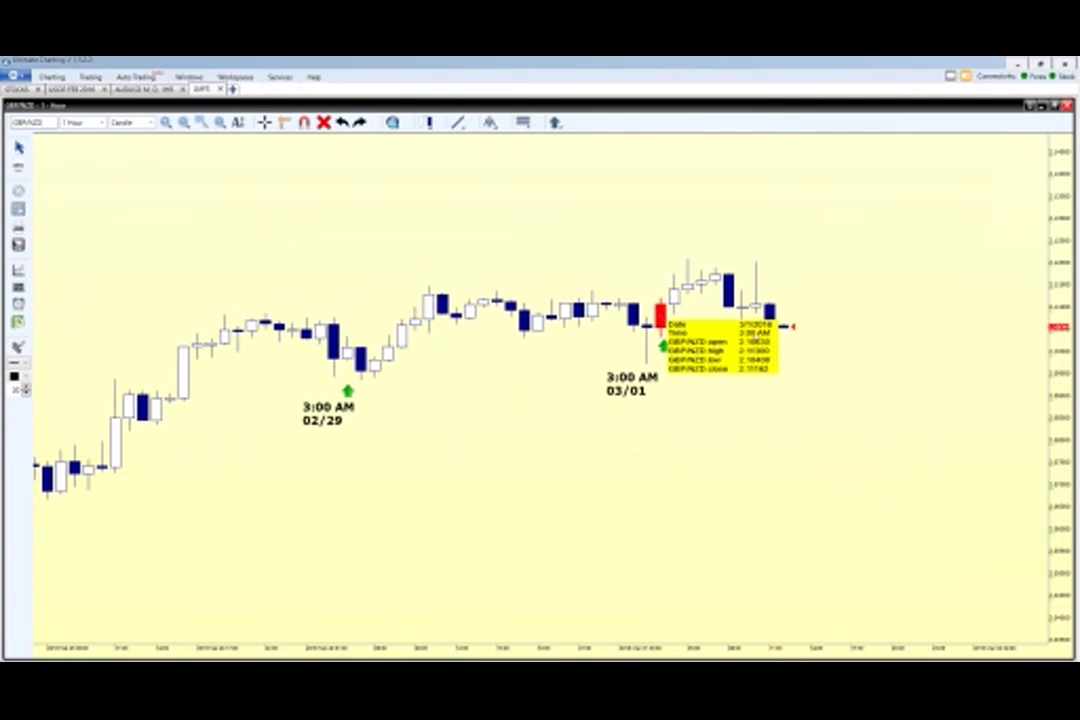
pyautogui.click(265, 122)
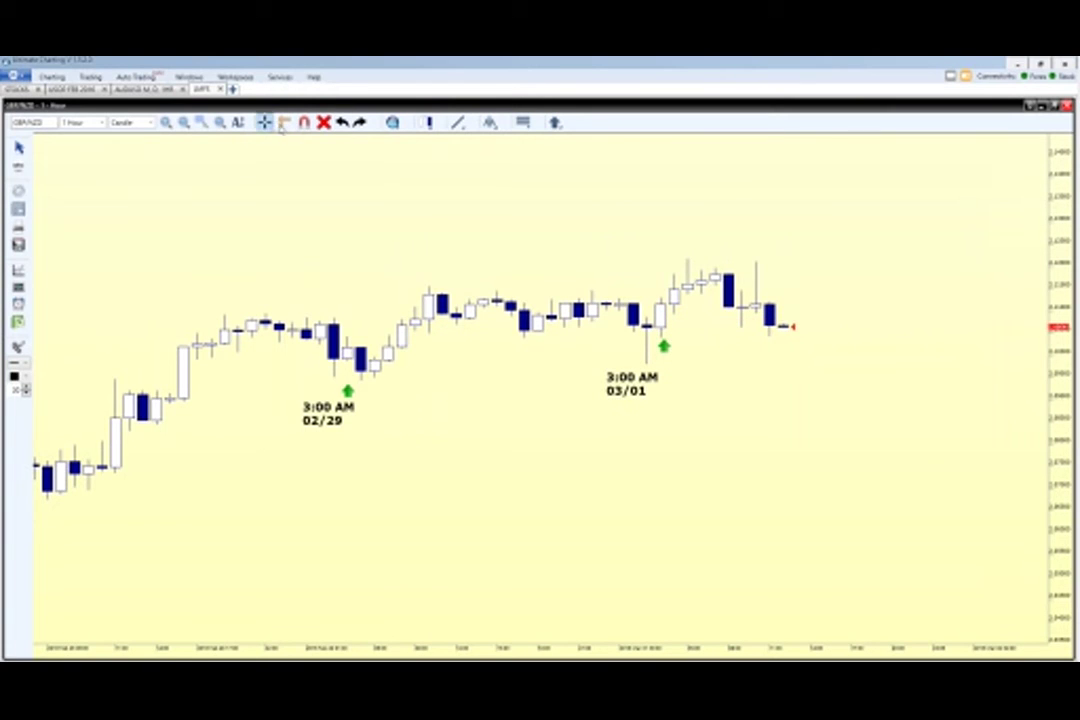
pyautogui.click(285, 124)
pyautogui.moveTo(662, 295); pyautogui.dragTo(688, 260)
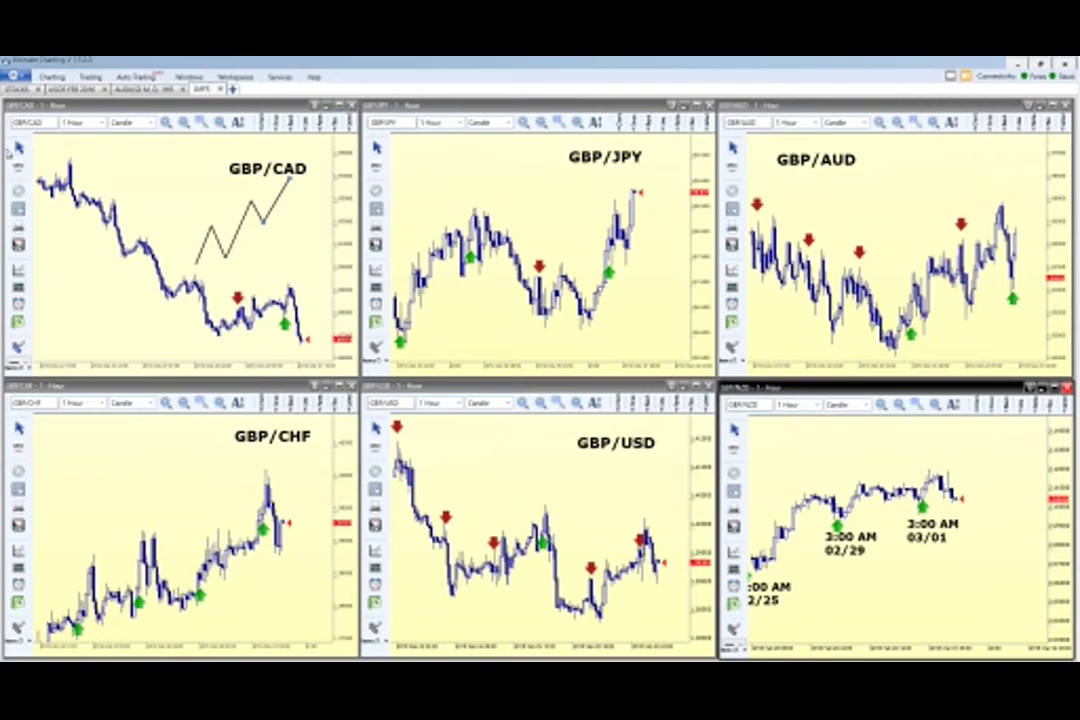
# Step: Activate the GBP/CAD chart, switch to the London Breakout Strategy slide in the presentation, and reveal its "X 5/Week" column
pyautogui.click(294, 195)
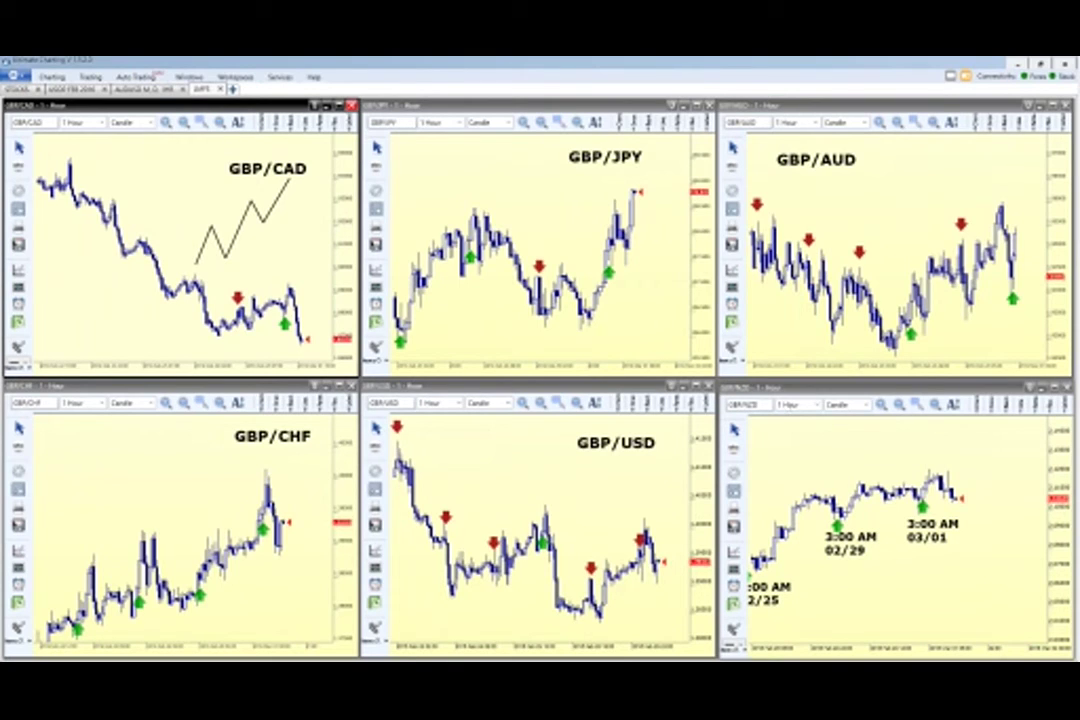
pyautogui.hotkey('alt', 'Tab')
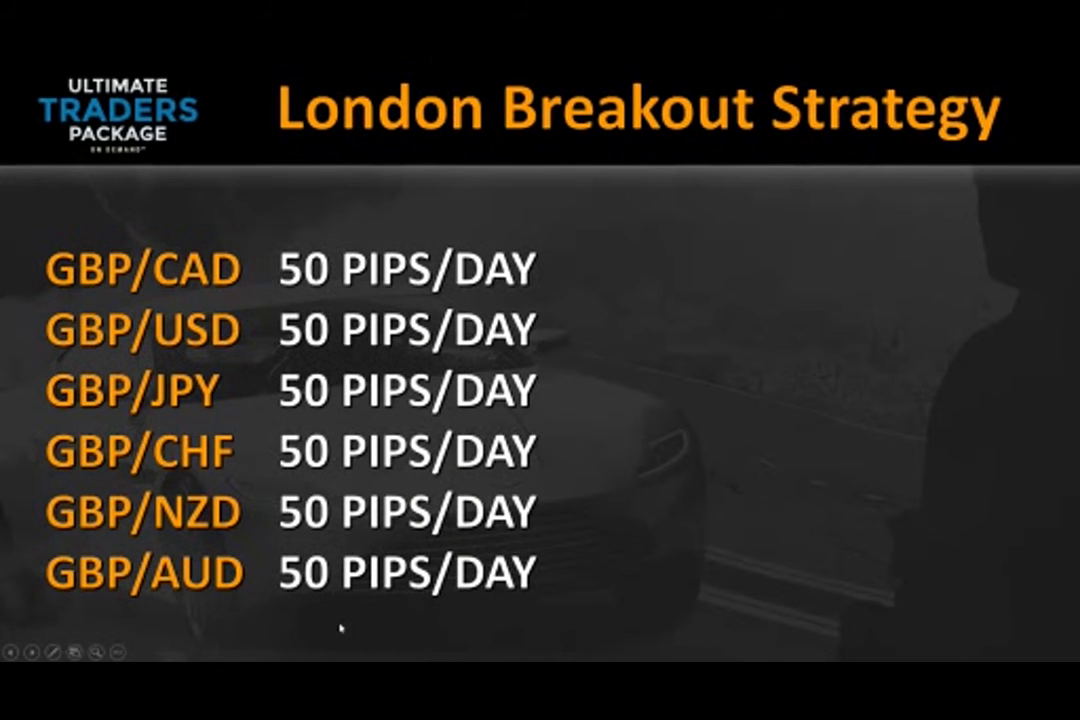
pyautogui.click(488, 612)
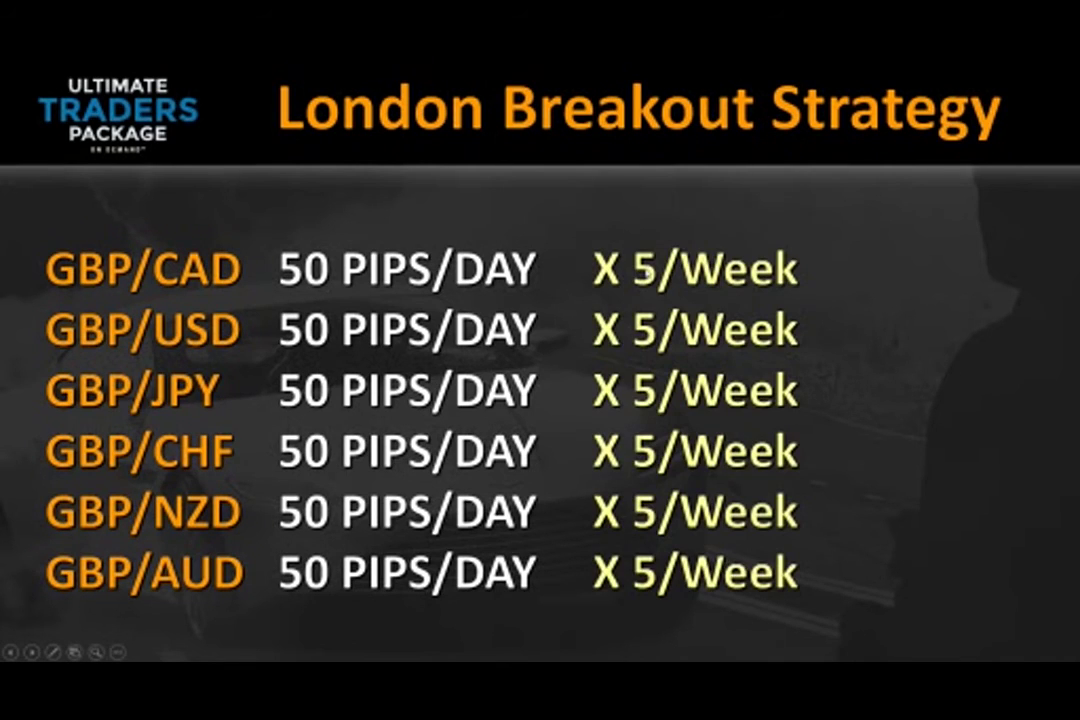